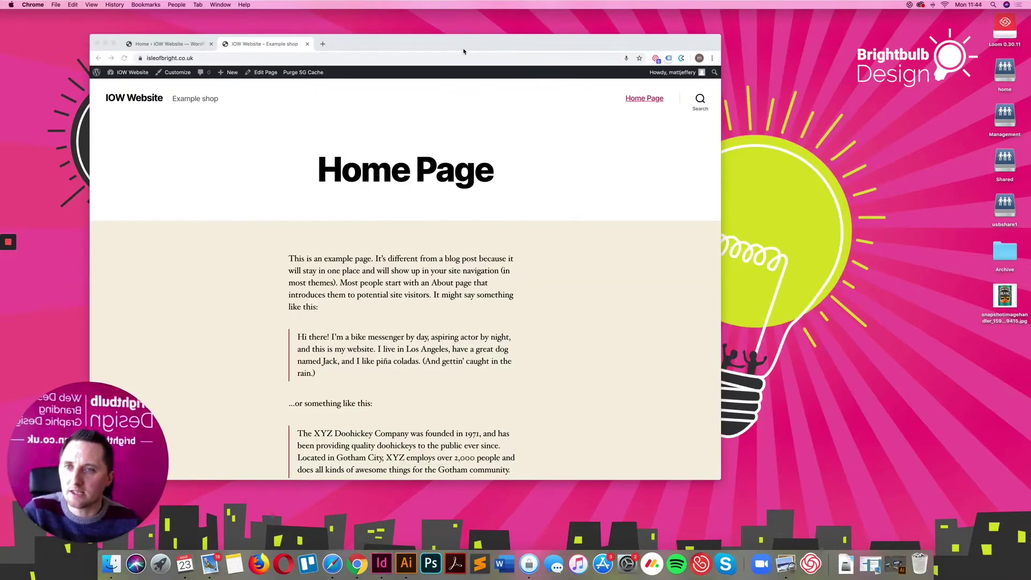
Bring the IOW Website browser window to the front and drag it toward the screen centre.
{"action": "left_click", "coordinate": [463, 50]}
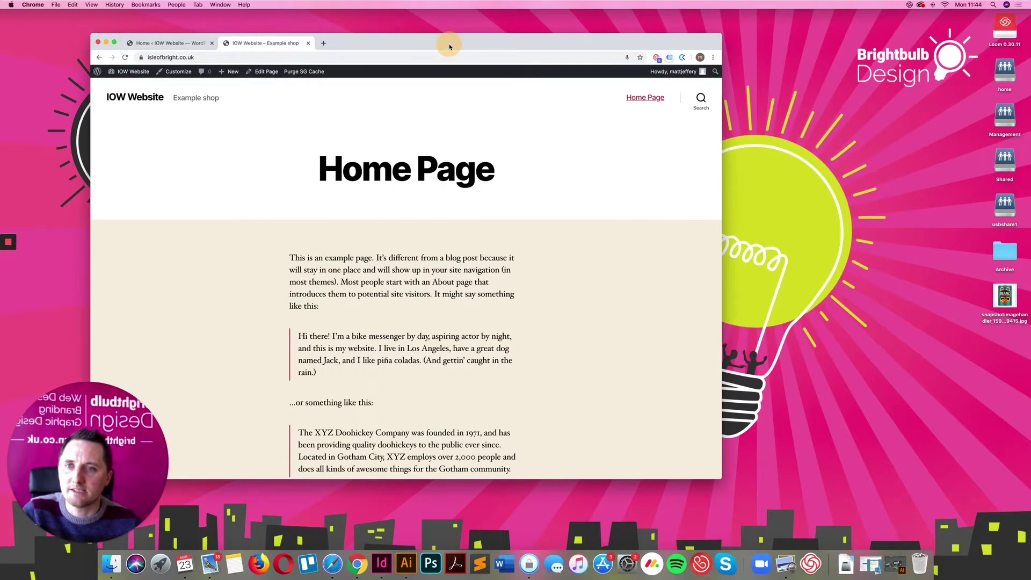
{"action": "left_click_drag", "start_coordinate": [424, 48], "coordinate": [525, 53]}
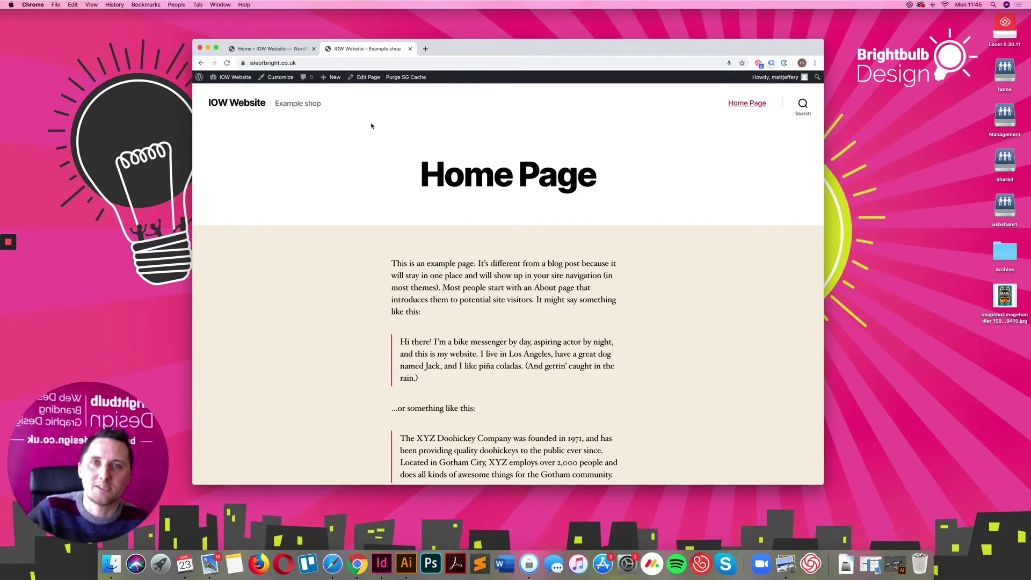
Switch to the WordPress admin and go from the Plugins list to Add New.
{"action": "left_click", "coordinate": [273, 49]}
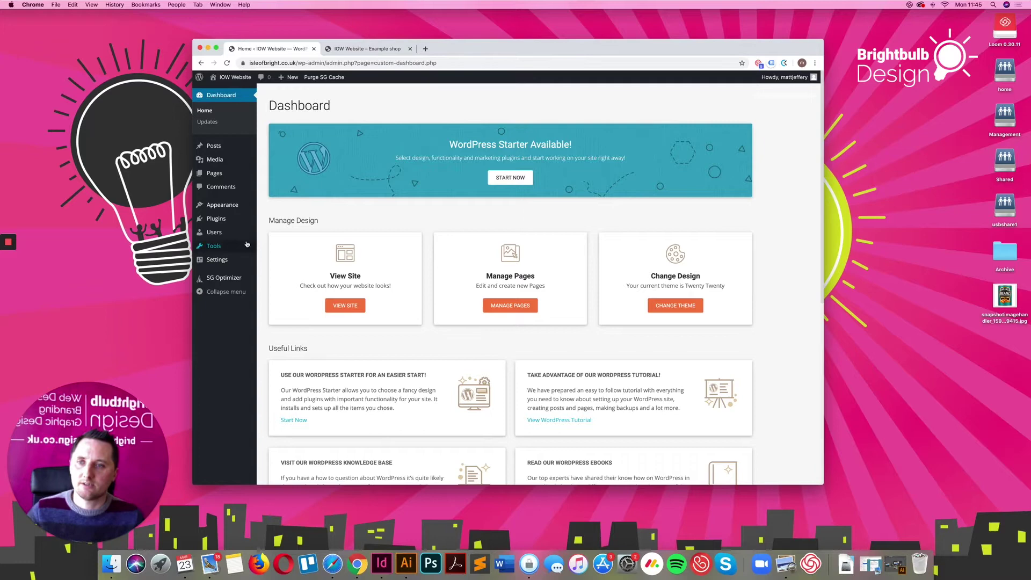
{"action": "mouse_move", "coordinate": [217, 220]}
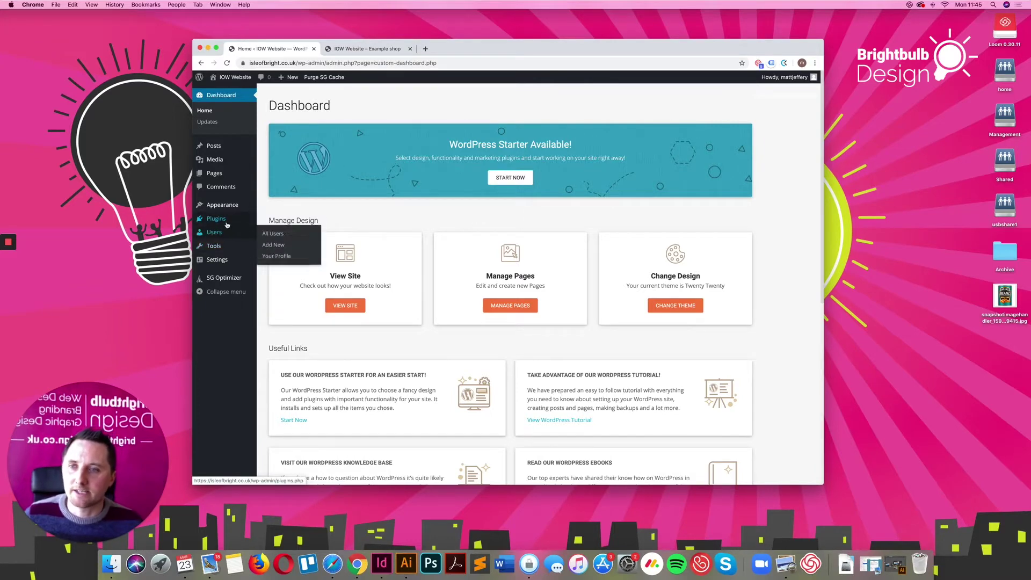
{"action": "left_click", "coordinate": [221, 221]}
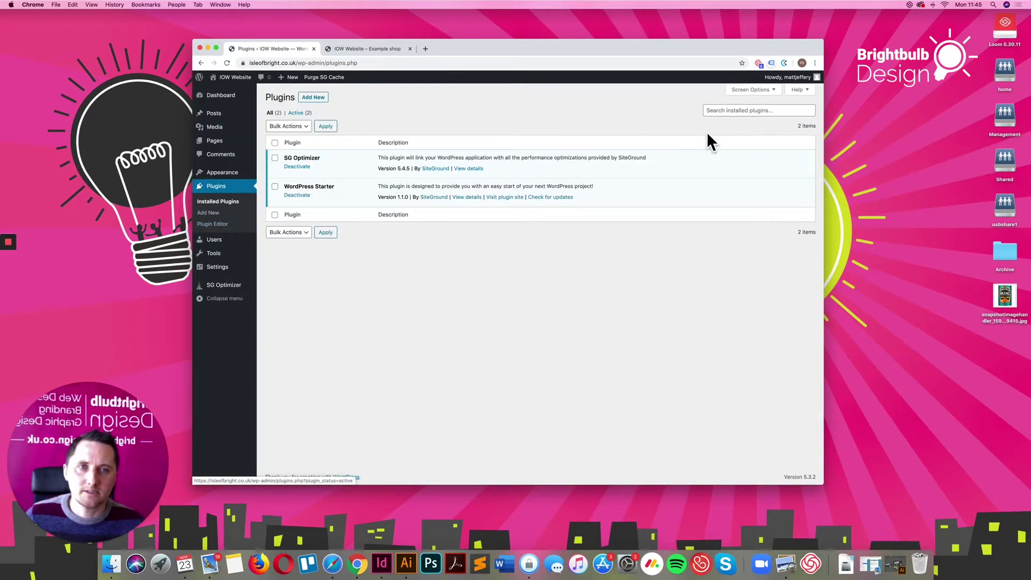
{"action": "left_click", "coordinate": [719, 110]}
{"action": "left_click", "coordinate": [317, 97]}
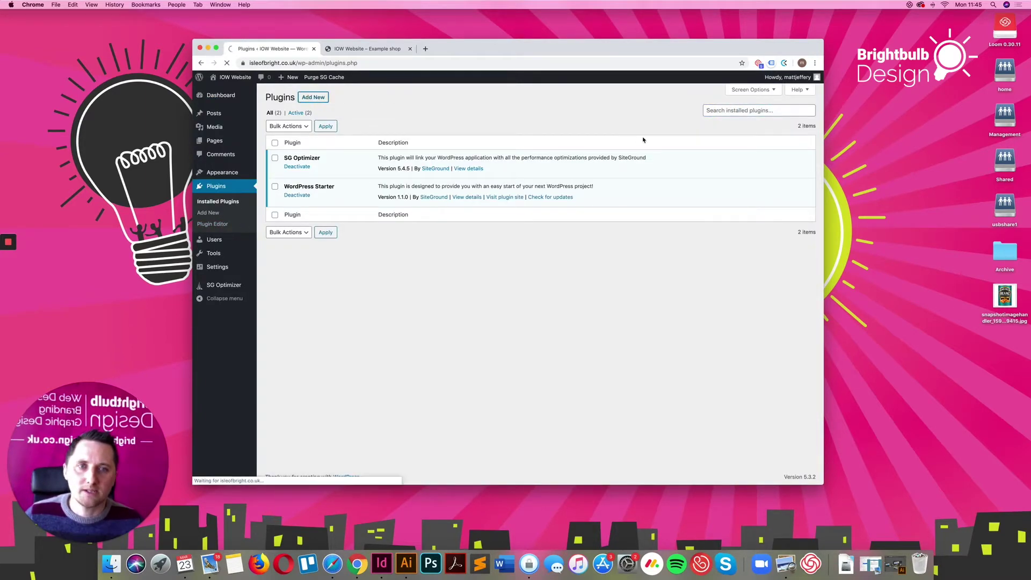
Search for 'woocommerce', correcting the typo, and install the WooCommerce plugin.
{"action": "left_click", "coordinate": [752, 120]}
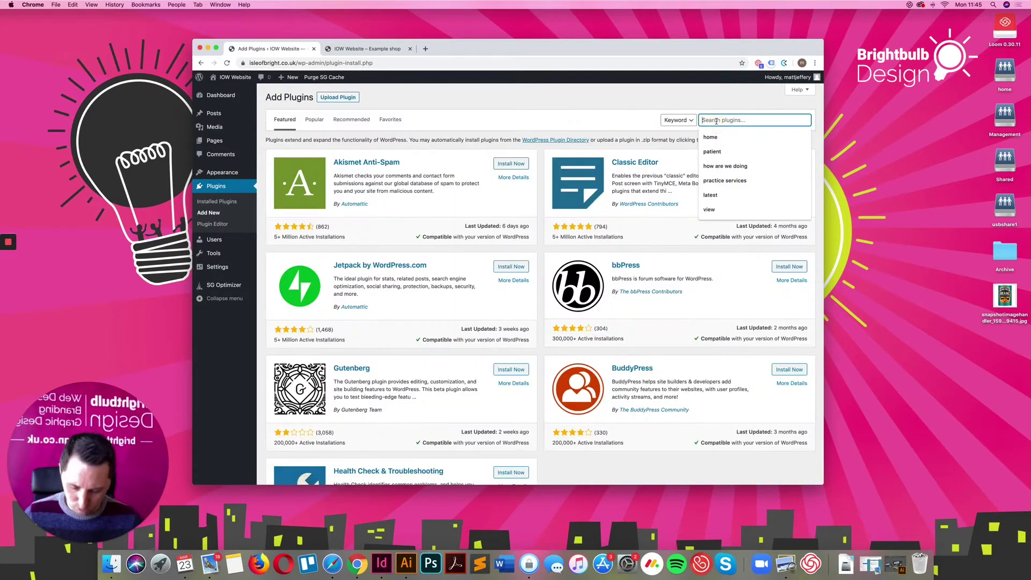
{"action": "type", "text": "woocomerce"}
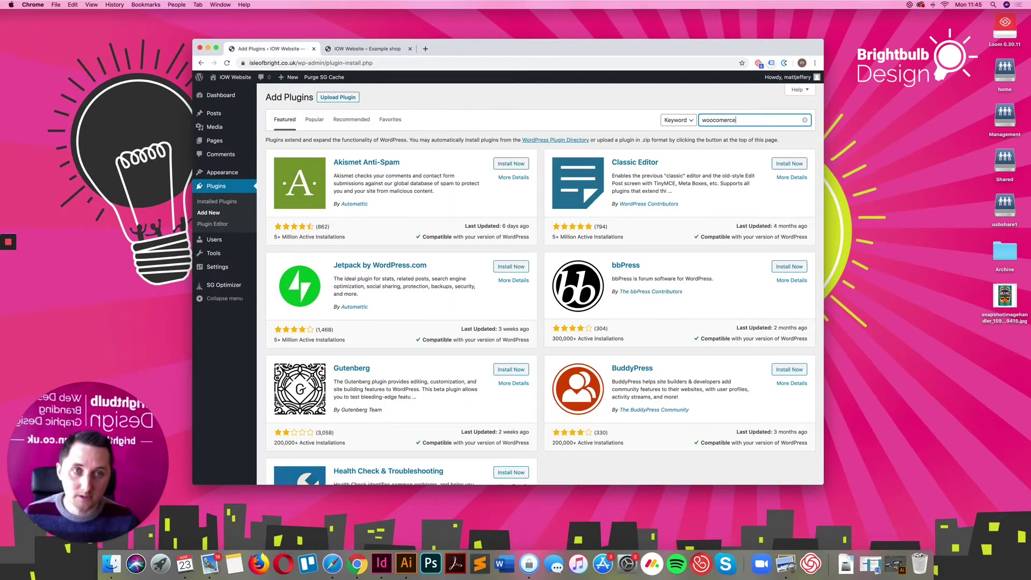
{"action": "left_click", "coordinate": [720, 120]}
{"action": "type", "text": "m"}
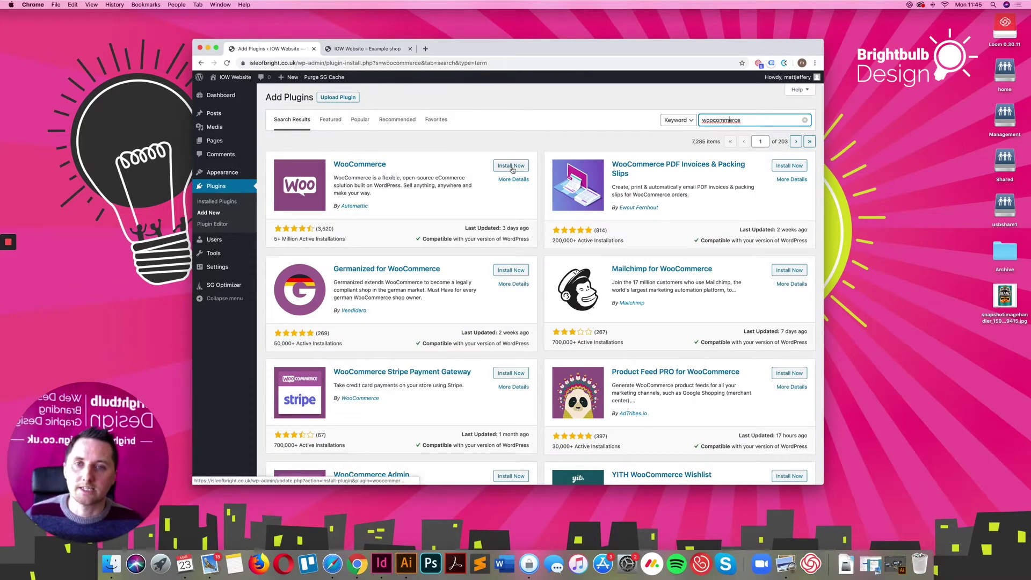
{"action": "left_click", "coordinate": [511, 166]}
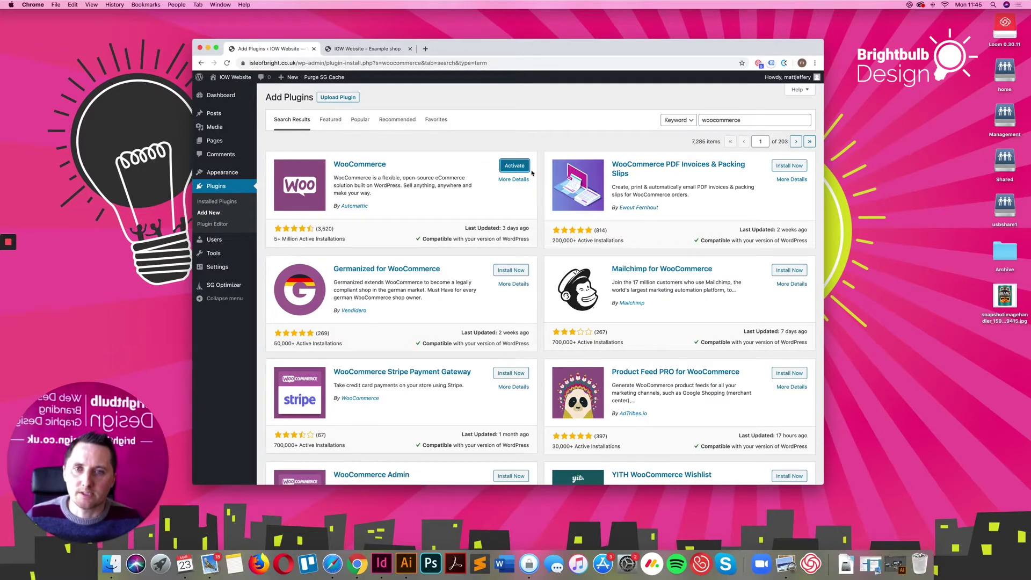
Activate WooCommerce and enter the store street address 'East Quay, Kite Hill'.
{"action": "left_click", "coordinate": [517, 168]}
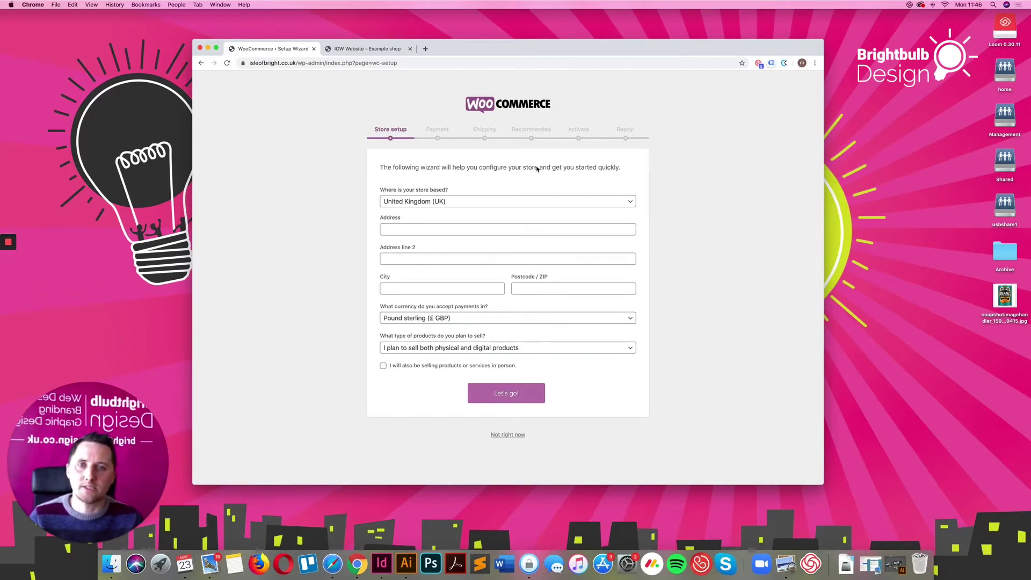
{"action": "left_click", "coordinate": [415, 229]}
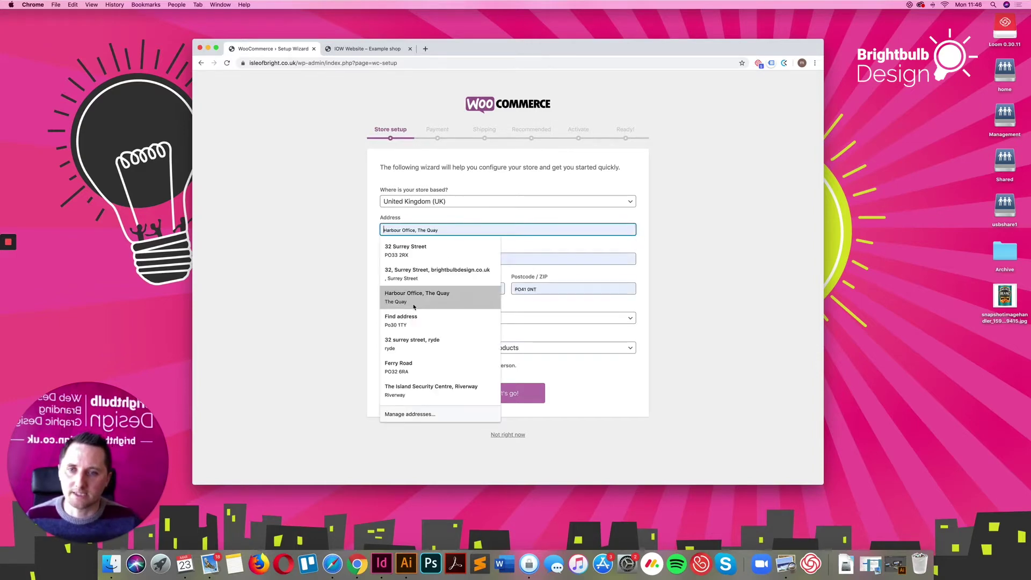
{"action": "left_click", "coordinate": [522, 230]}
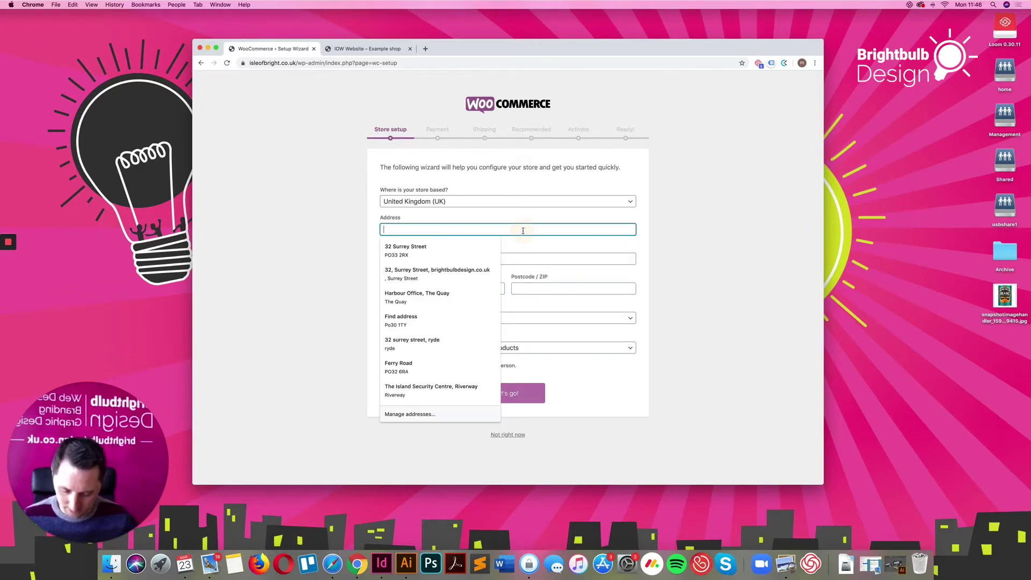
{"action": "type", "text": "East Q"}
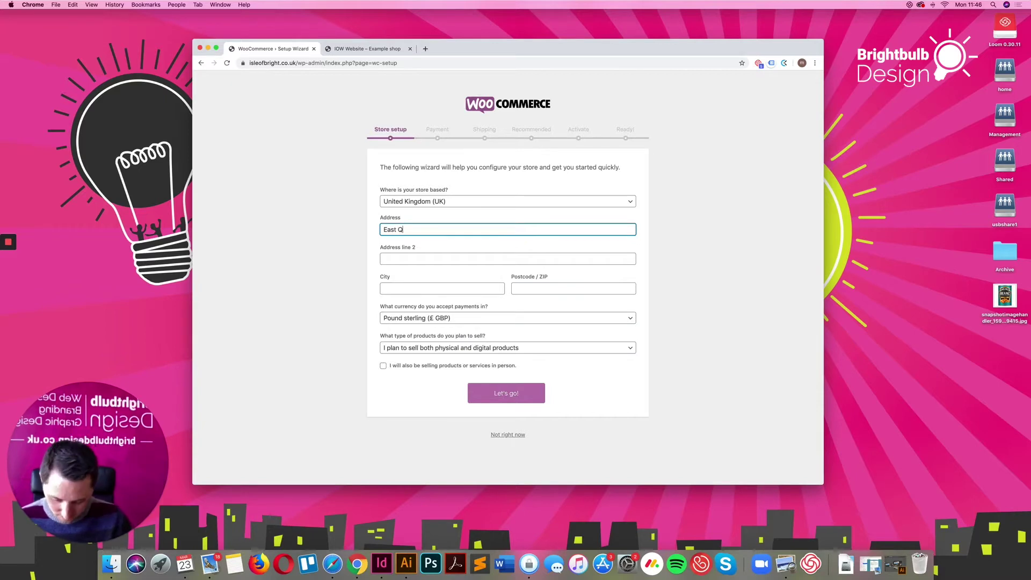
{"action": "type", "text": "uay, "}
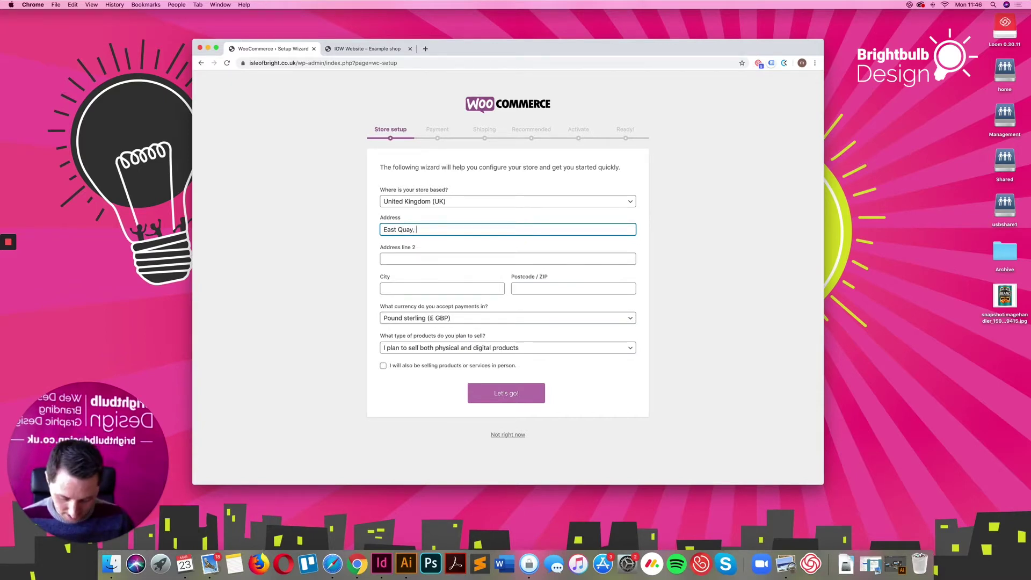
{"action": "type", "text": "kite hill"}
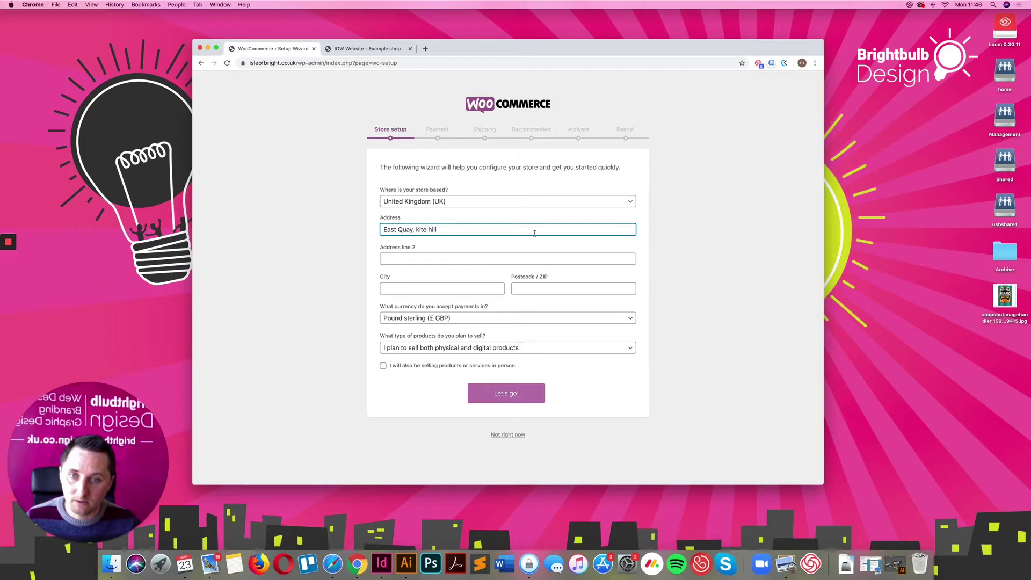
{"action": "left_click", "coordinate": [420, 230]}
{"action": "key", "text": "BackSpace"}
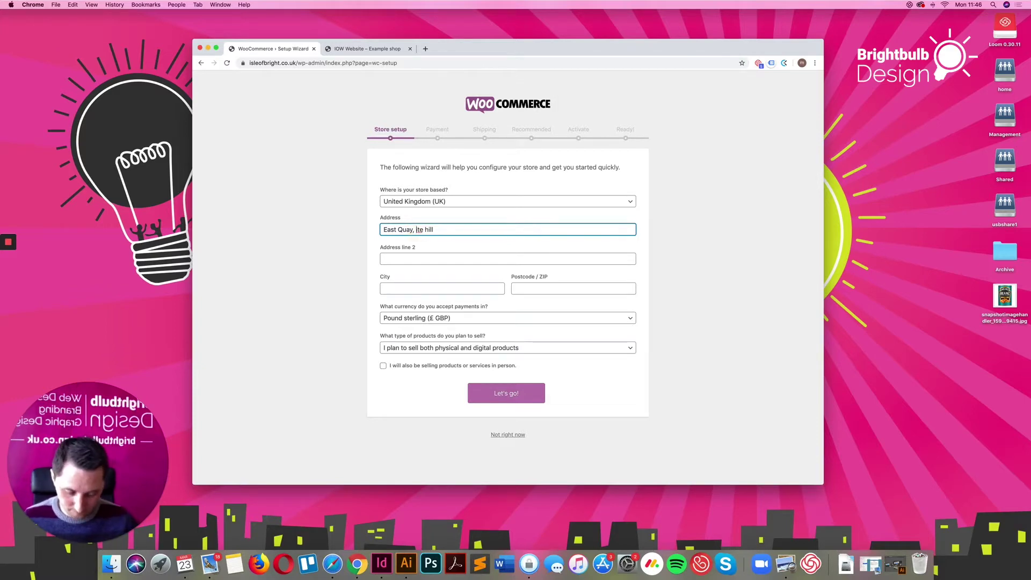
{"action": "type", "text": "K"}
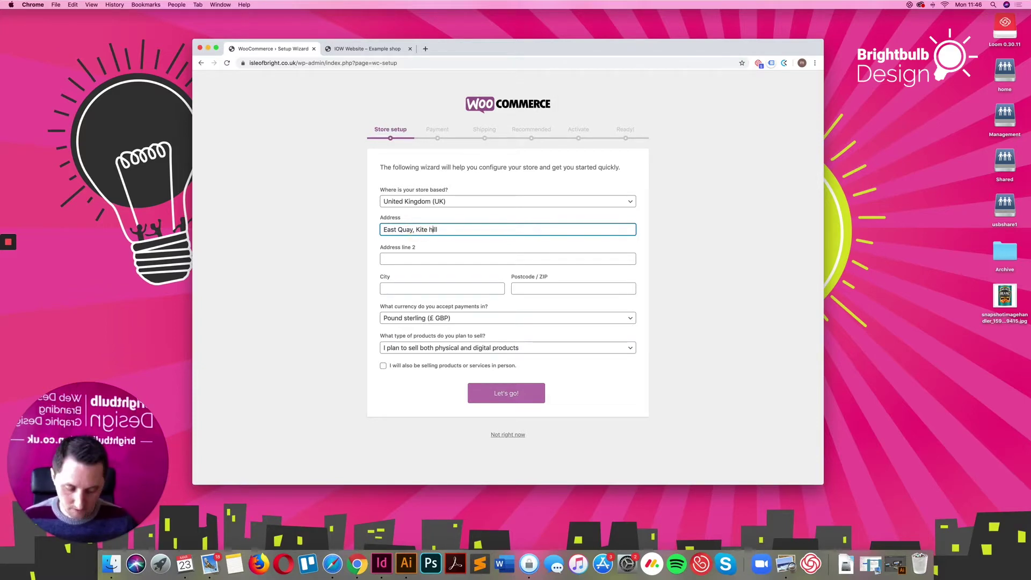
{"action": "left_click", "coordinate": [432, 230]}
{"action": "key", "text": "BackSpace"}
{"action": "type", "text": "H"}
{"action": "left_click", "coordinate": [405, 260]}
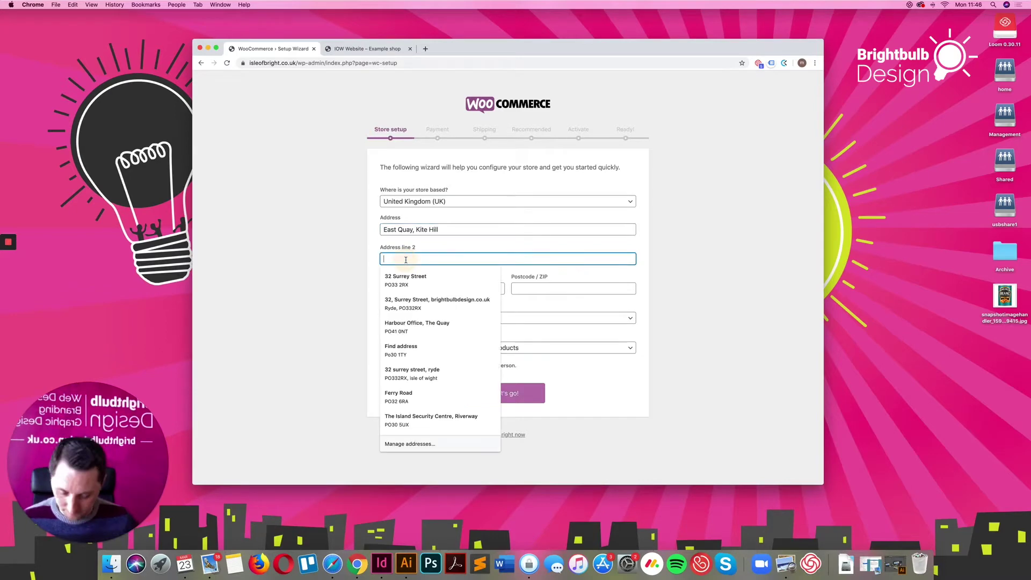
{"action": "type", "text": "Wootton B"}
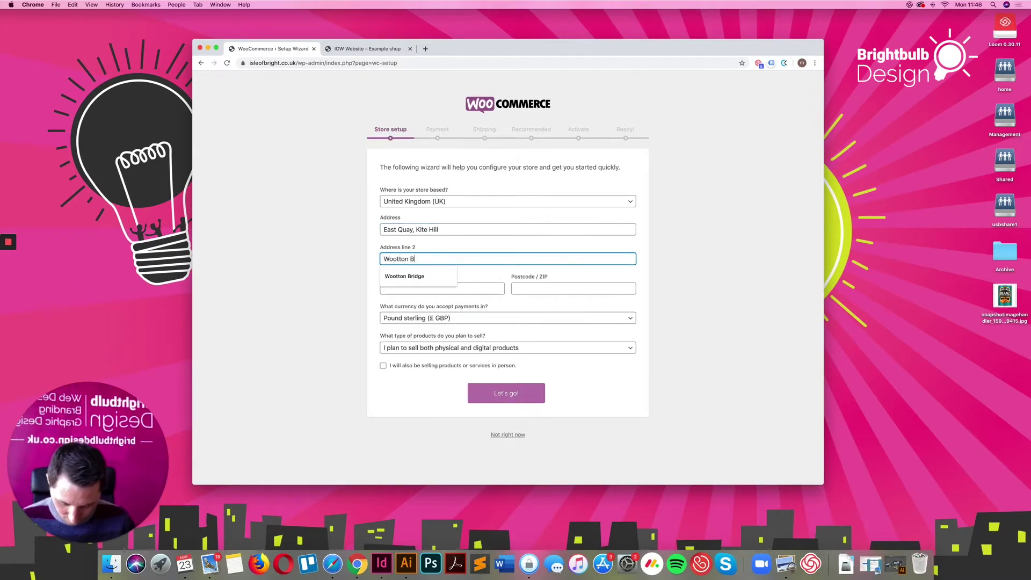
{"action": "type", "text": "ridge"}
{"action": "left_click", "coordinate": [429, 289]}
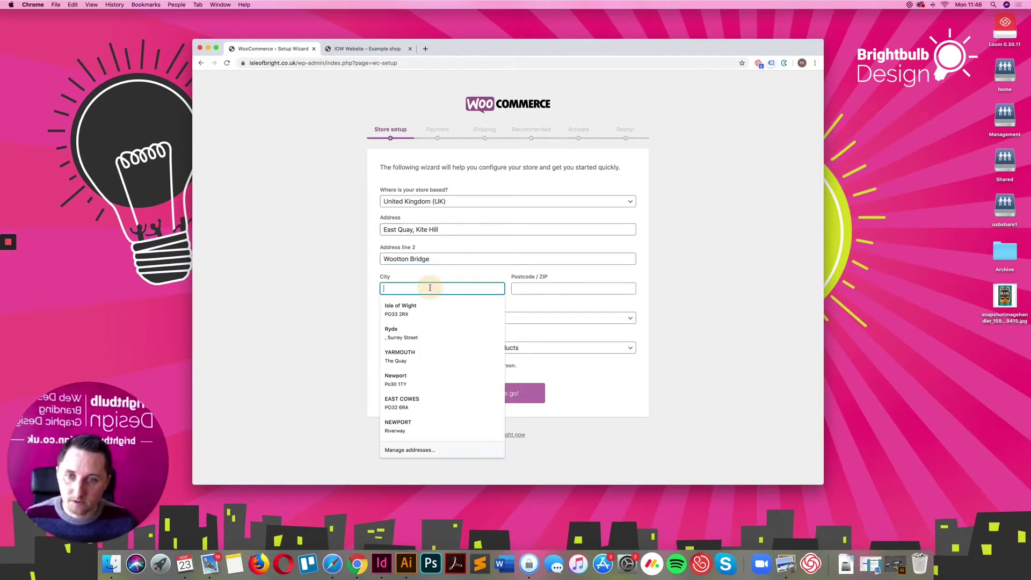
{"action": "type", "text": "Isle of Wight"}
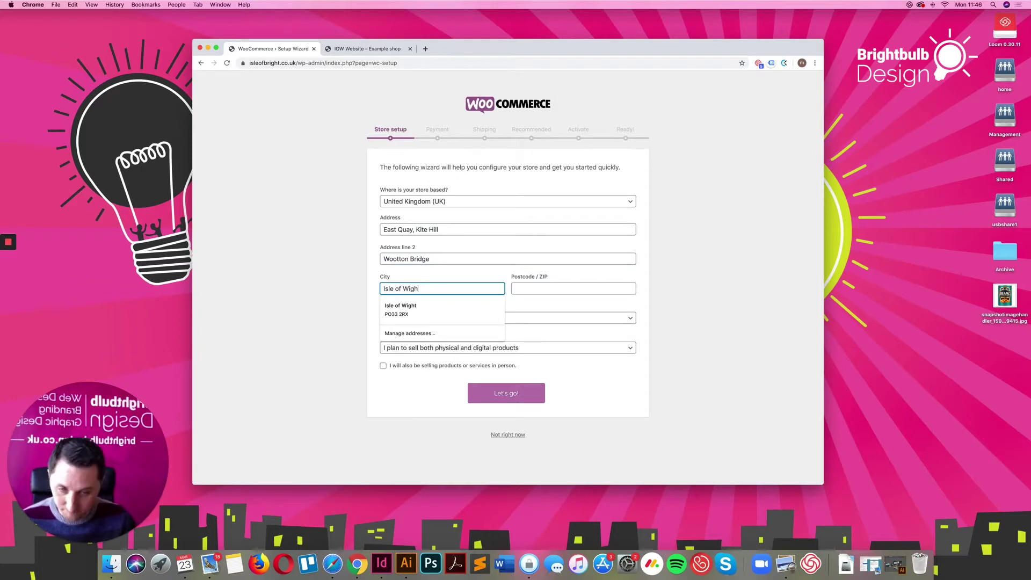
{"action": "left_click", "coordinate": [565, 290]}
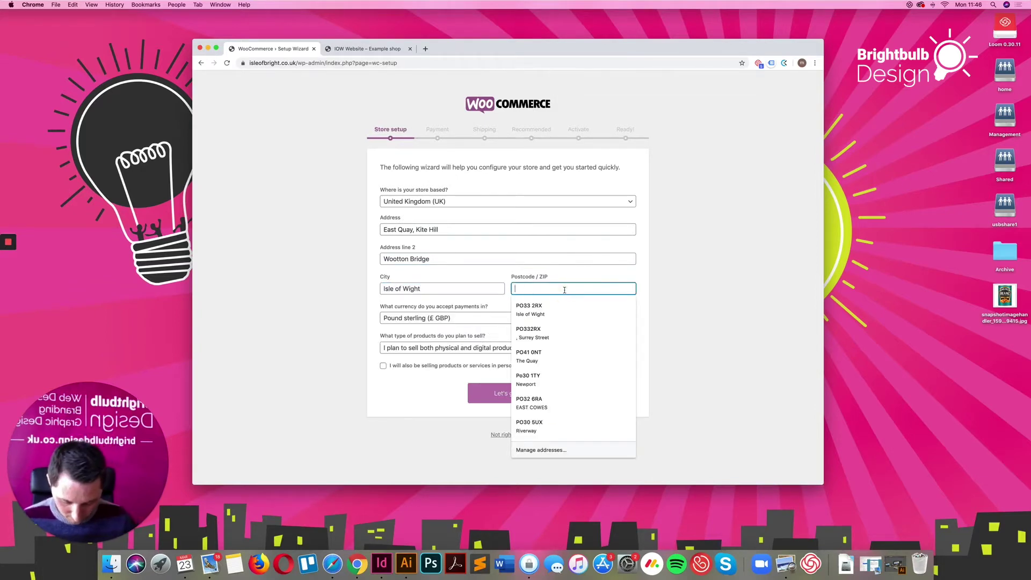
{"action": "type", "text": "PO33 4"}
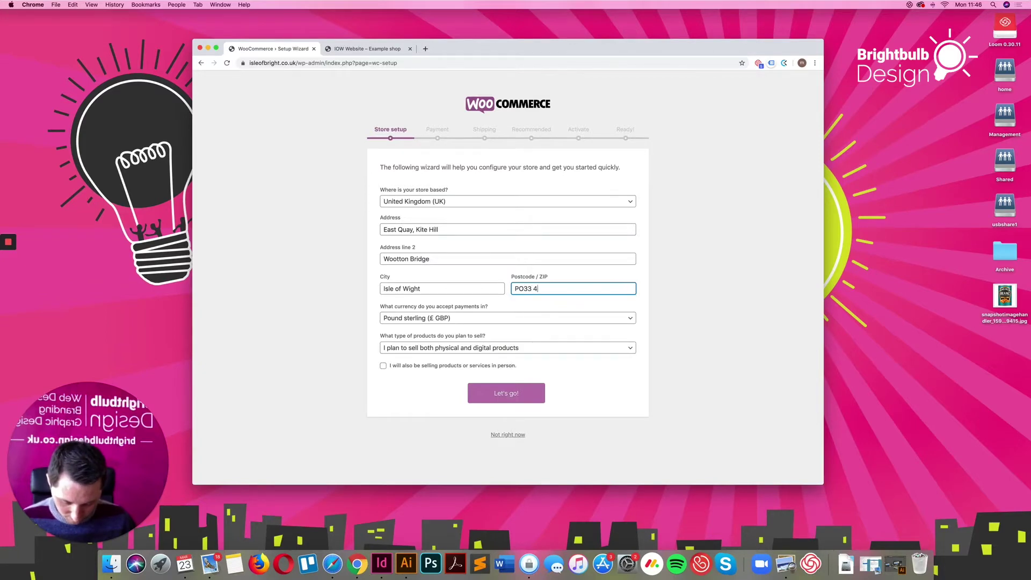
{"action": "type", "text": "LA"}
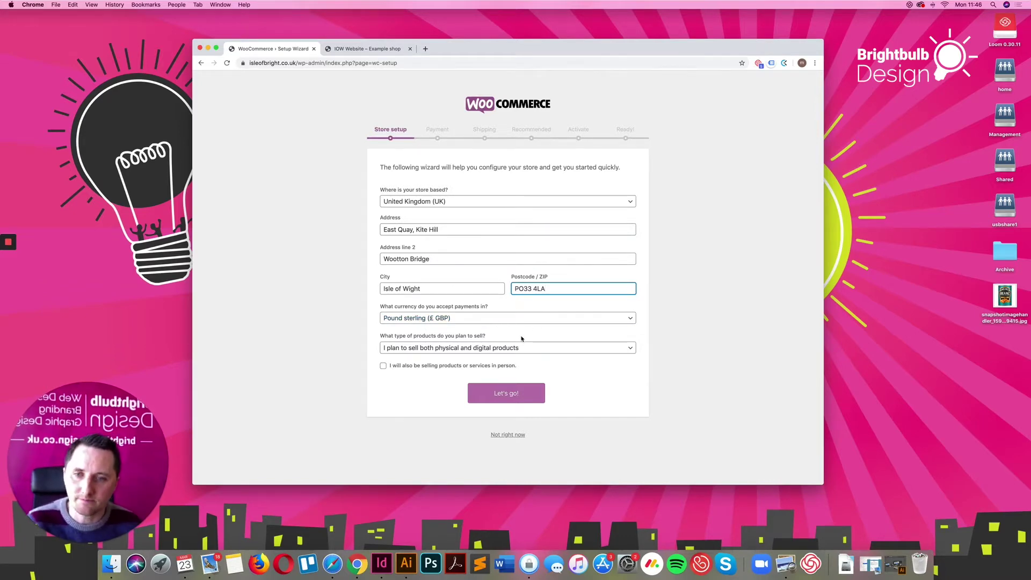
Keep both physical and digital products as the product types and submit the store details.
{"action": "left_click", "coordinate": [596, 350]}
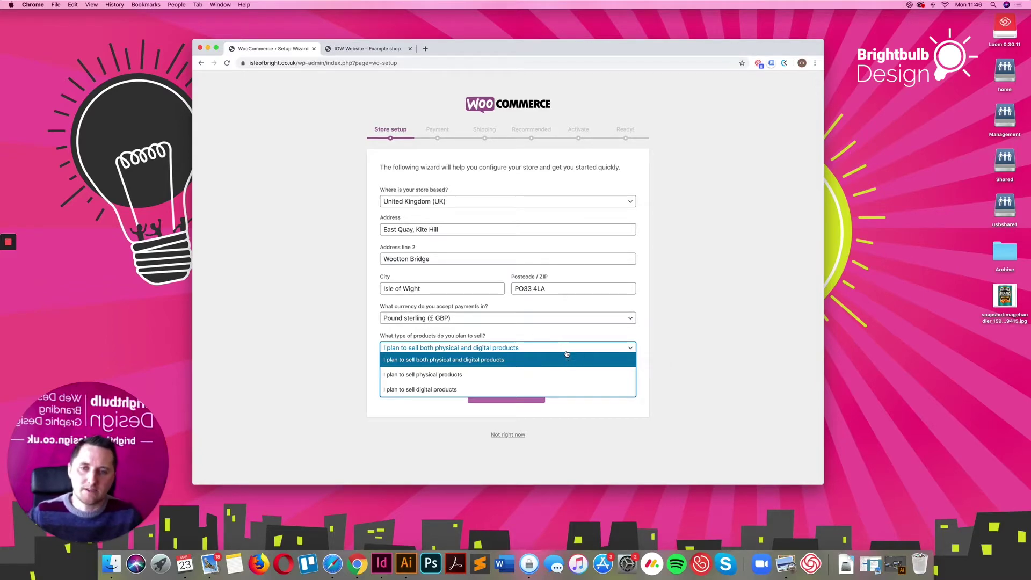
{"action": "left_click", "coordinate": [551, 360]}
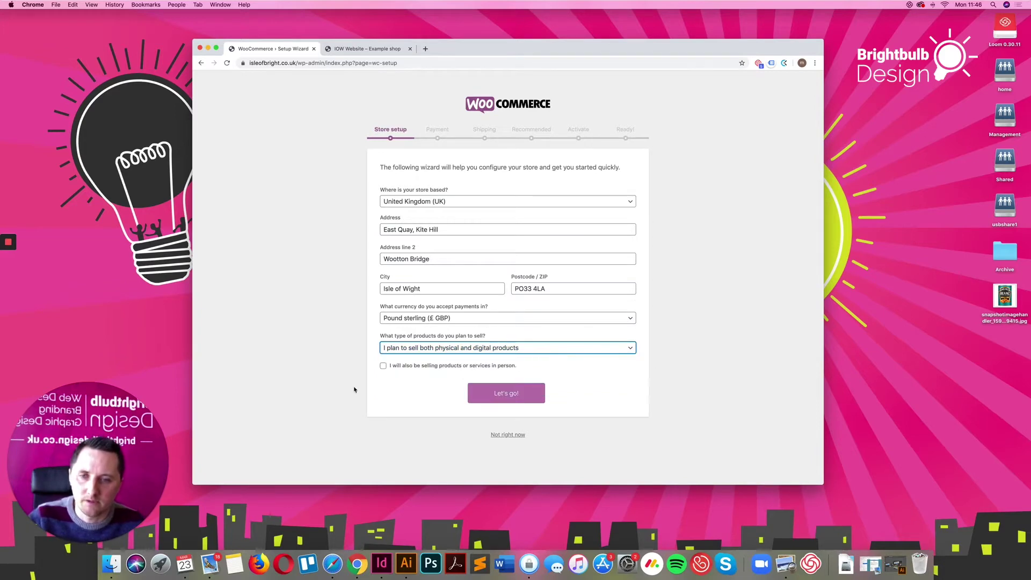
{"action": "left_click", "coordinate": [494, 396]}
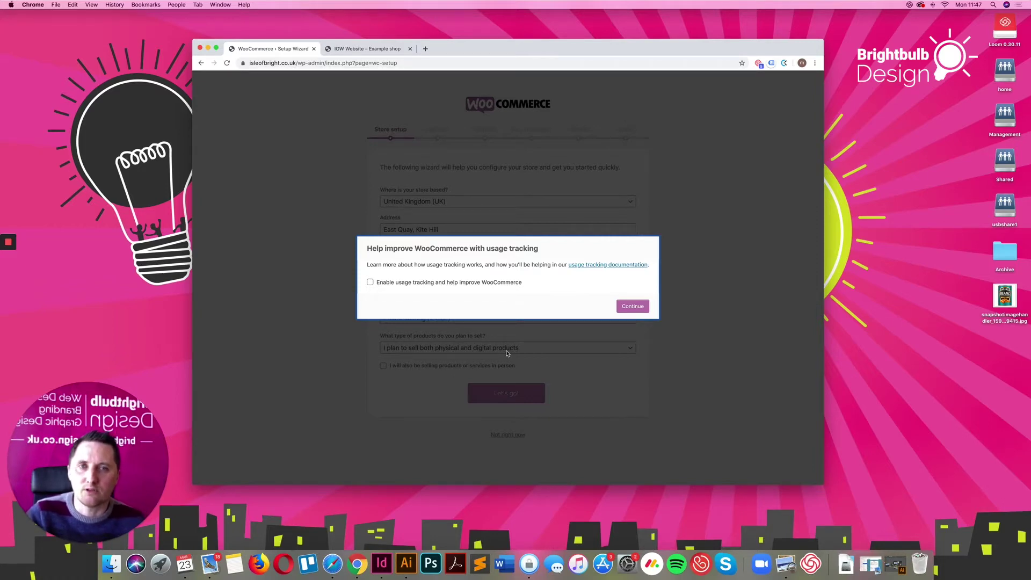
Skip usage tracking, switch on PayPal alongside Stripe, and continue past the payment step.
{"action": "left_click", "coordinate": [518, 213]}
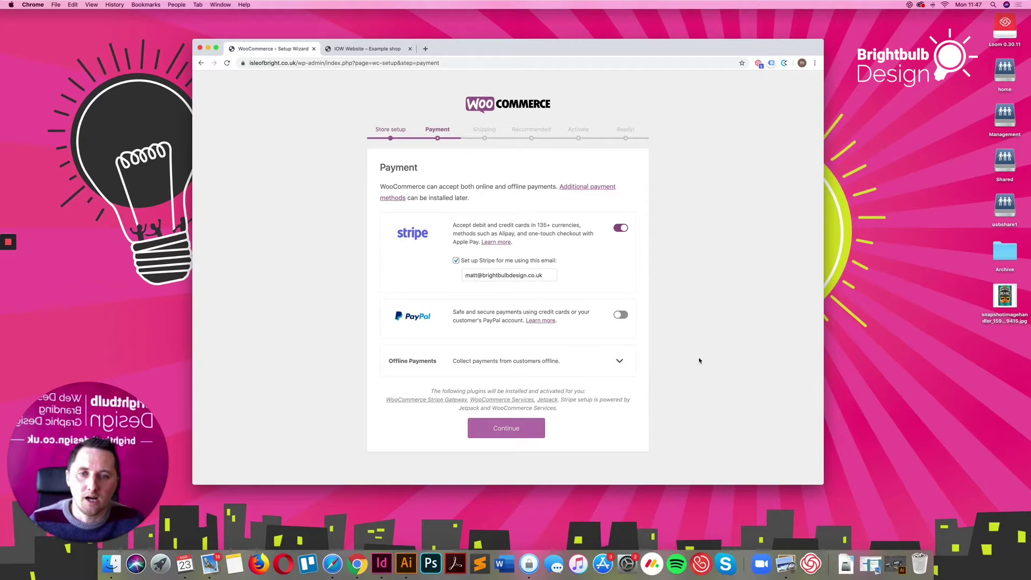
{"action": "left_click", "coordinate": [623, 316]}
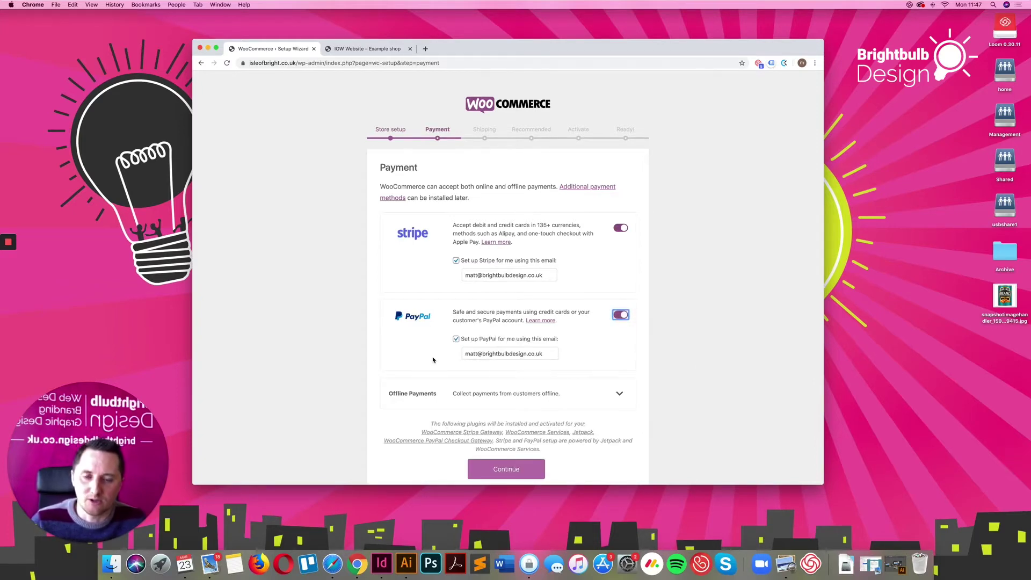
{"action": "scroll", "coordinate": [433, 360], "scroll_direction": "down", "scroll_amount": 2}
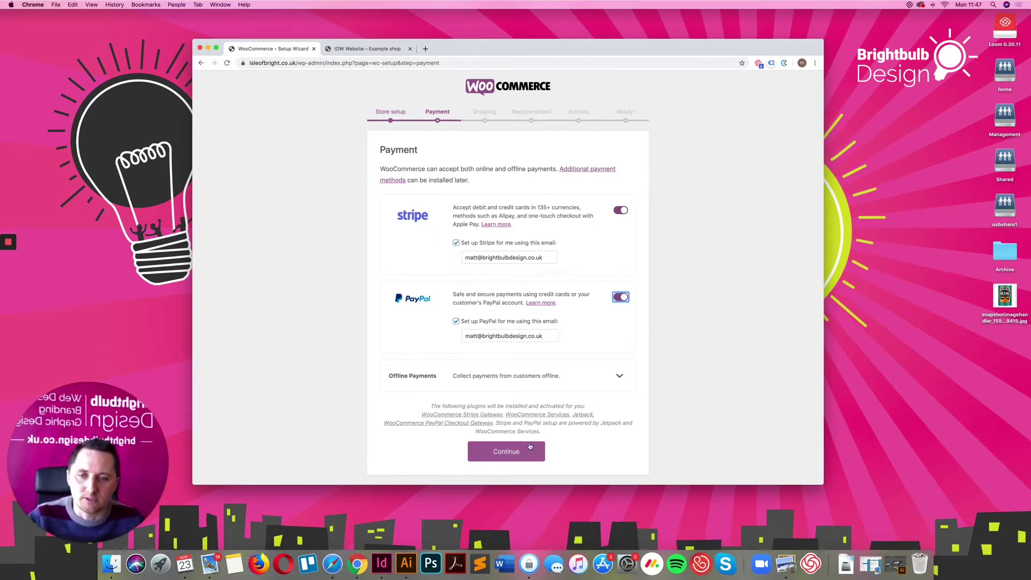
{"action": "left_click", "coordinate": [501, 458]}
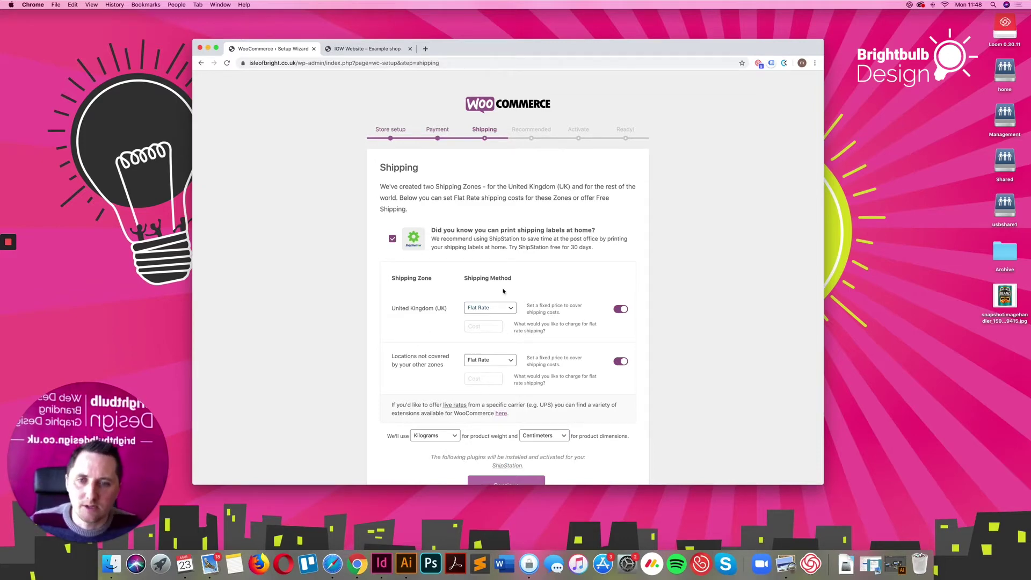
Use Flat Rate shipping costing 3 for both the UK and all other locations.
{"action": "left_click", "coordinate": [506, 310]}
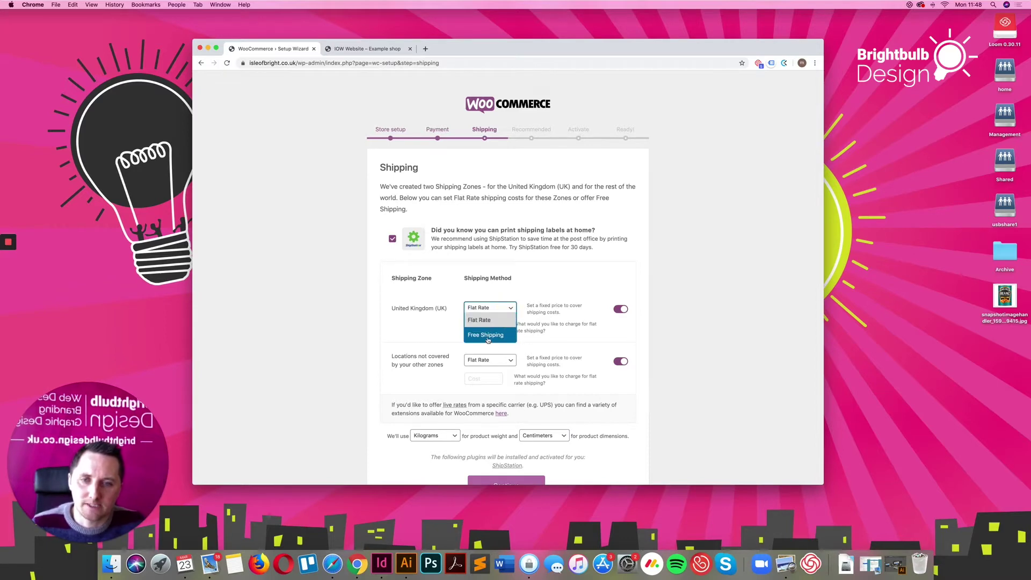
{"action": "left_click", "coordinate": [545, 320]}
{"action": "left_click", "coordinate": [483, 325]}
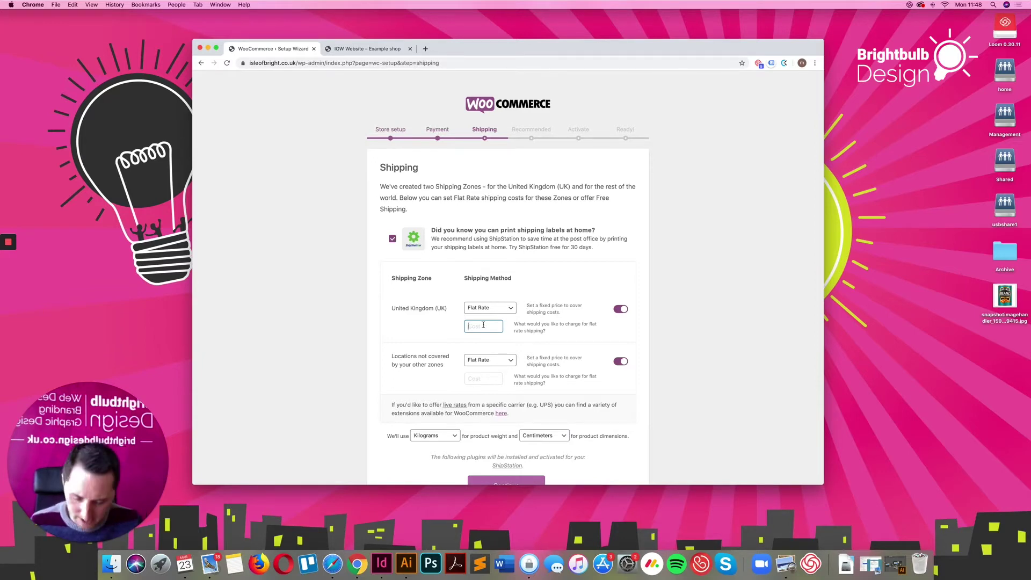
{"action": "type", "text": "3"}
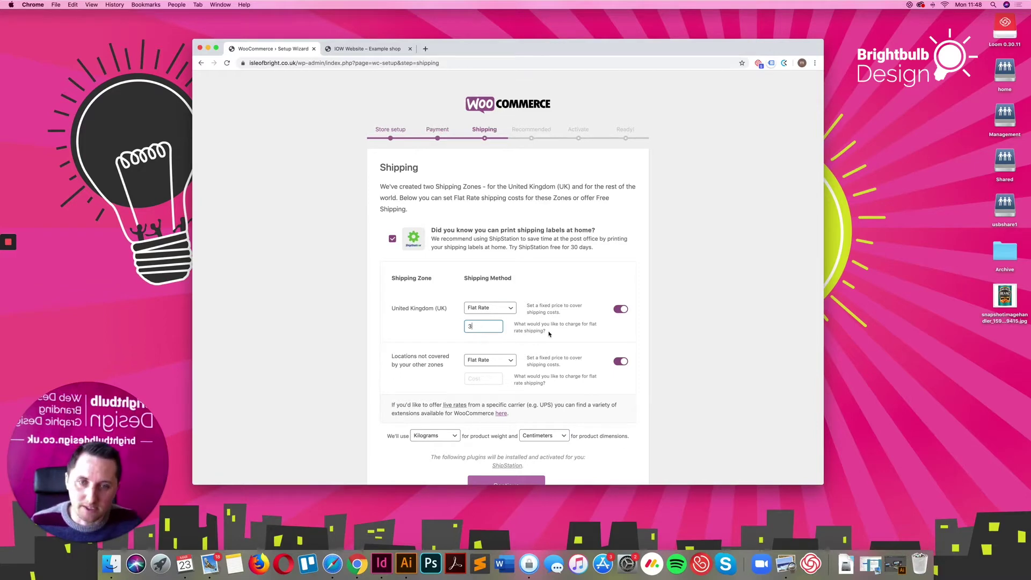
{"action": "left_click", "coordinate": [481, 379]}
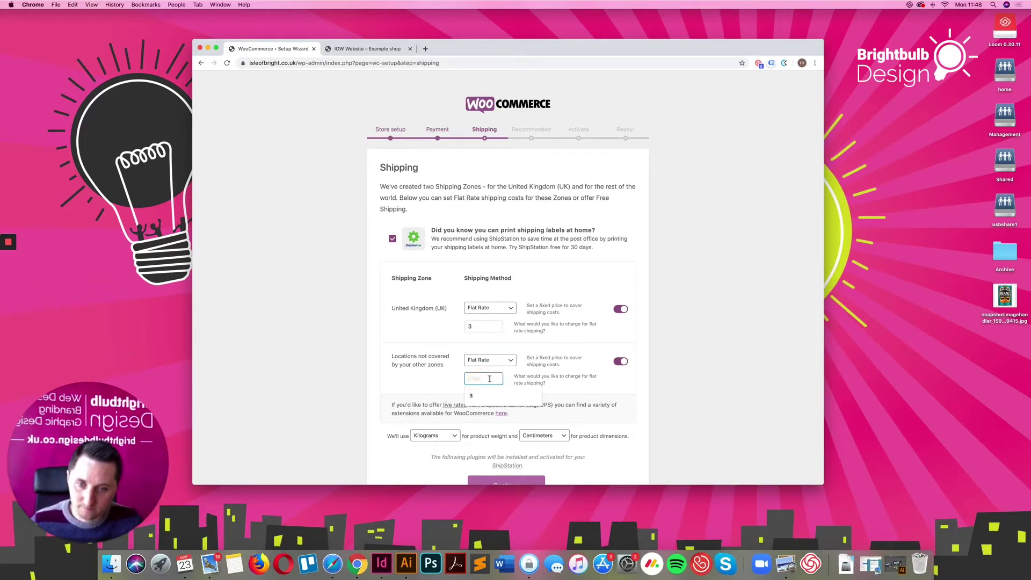
{"action": "type", "text": "3"}
Set weight units to grams, keep dimensions in centimeters, and continue.
{"action": "left_click", "coordinate": [434, 435]}
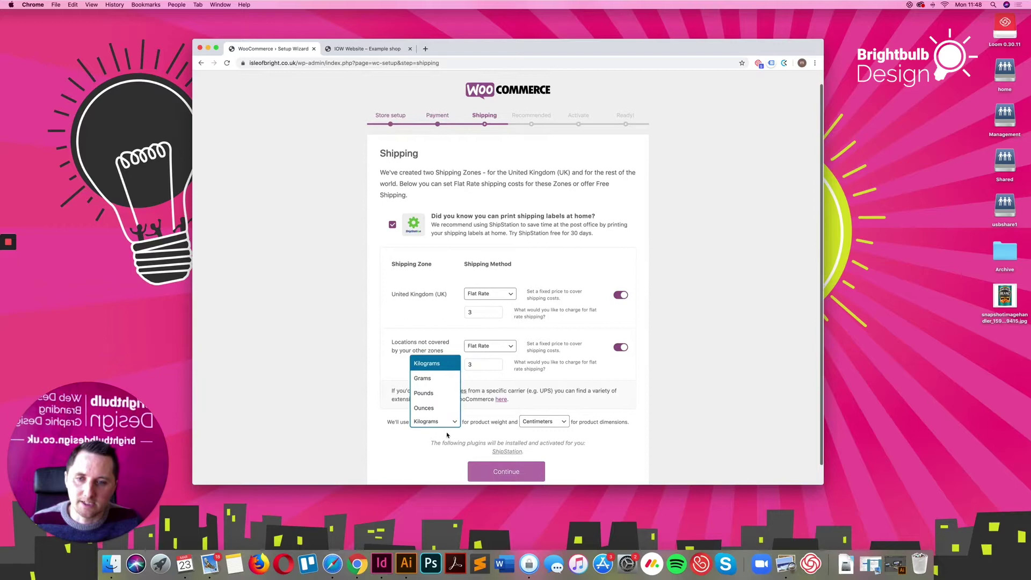
{"action": "left_click", "coordinate": [428, 383]}
{"action": "left_click", "coordinate": [554, 424]}
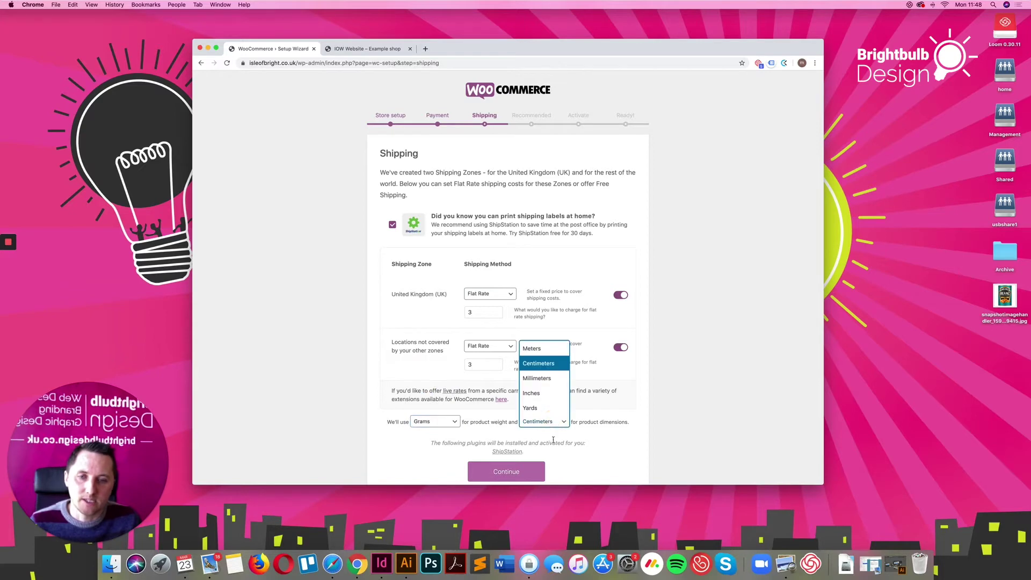
{"action": "left_click", "coordinate": [600, 411]}
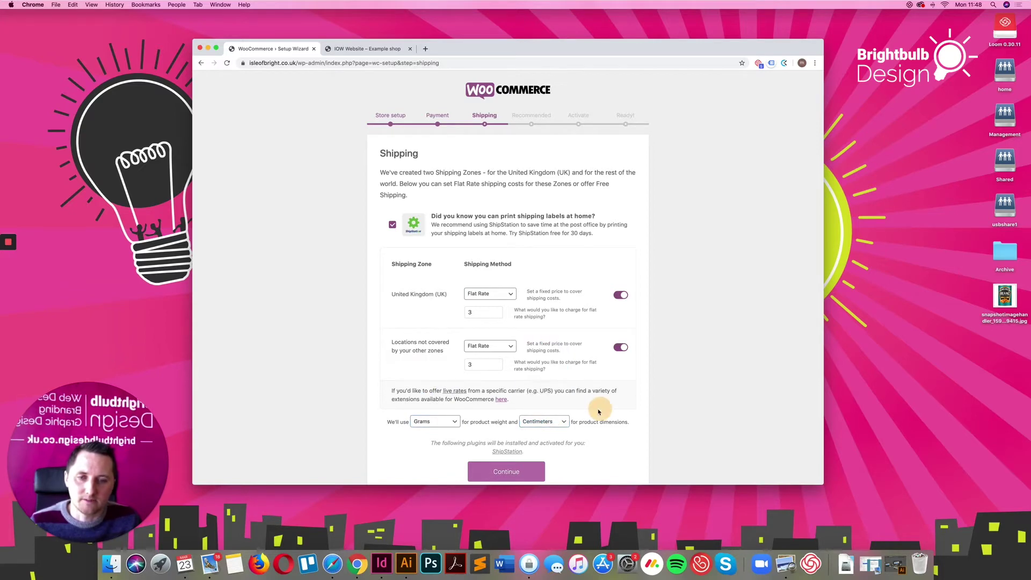
{"action": "left_click", "coordinate": [507, 472]}
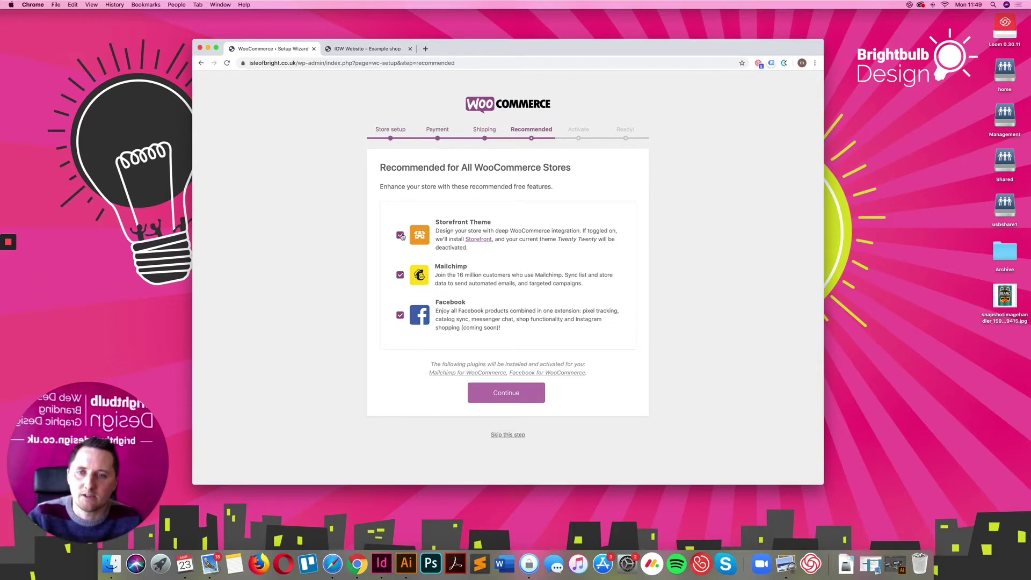
Untick the Storefront theme, keep Mailchimp and Facebook, and continue to the Activate step.
{"action": "left_click", "coordinate": [400, 235]}
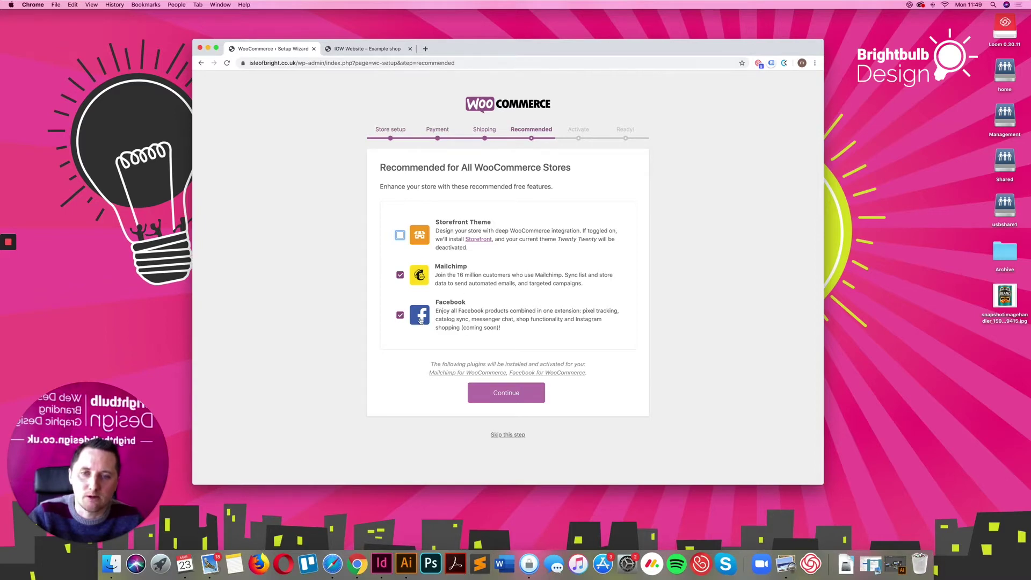
{"action": "left_click", "coordinate": [506, 395]}
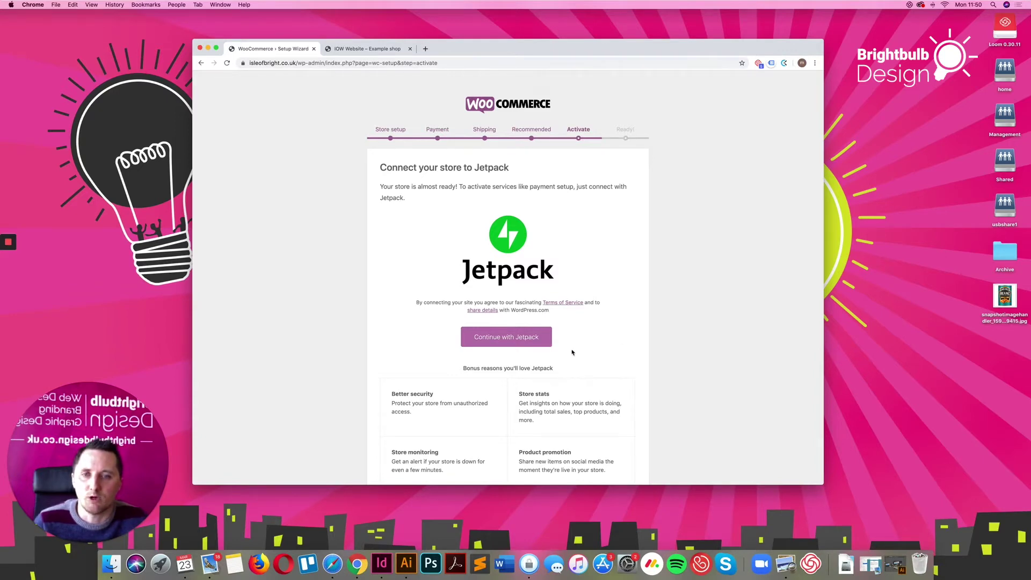
Connect Jetpack by logging in with the WordPress.com account and let the browser save the password.
{"action": "scroll", "coordinate": [499, 301], "scroll_direction": "down", "scroll_amount": 2}
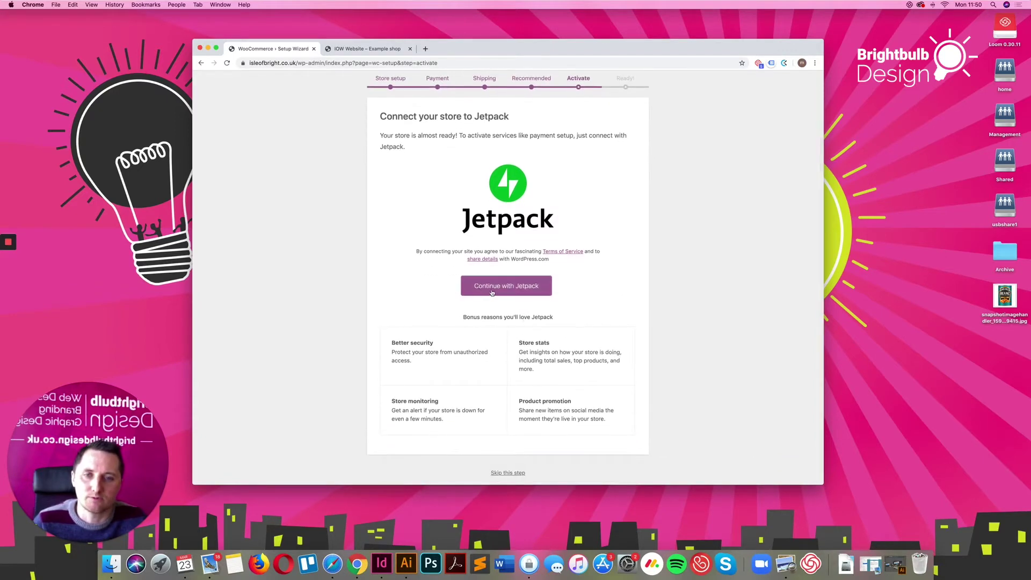
{"action": "left_click", "coordinate": [492, 293]}
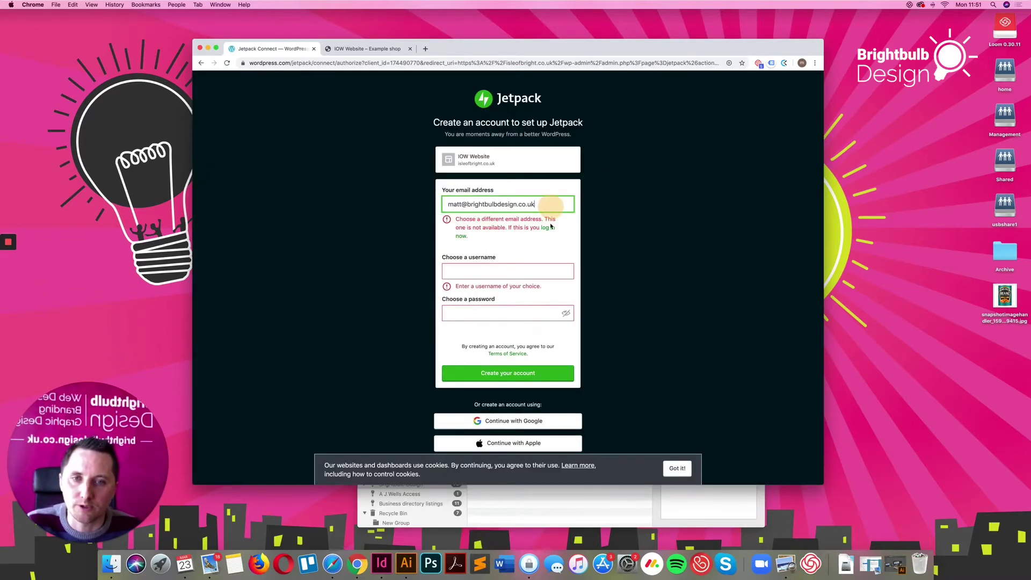
{"action": "left_click", "coordinate": [548, 227]}
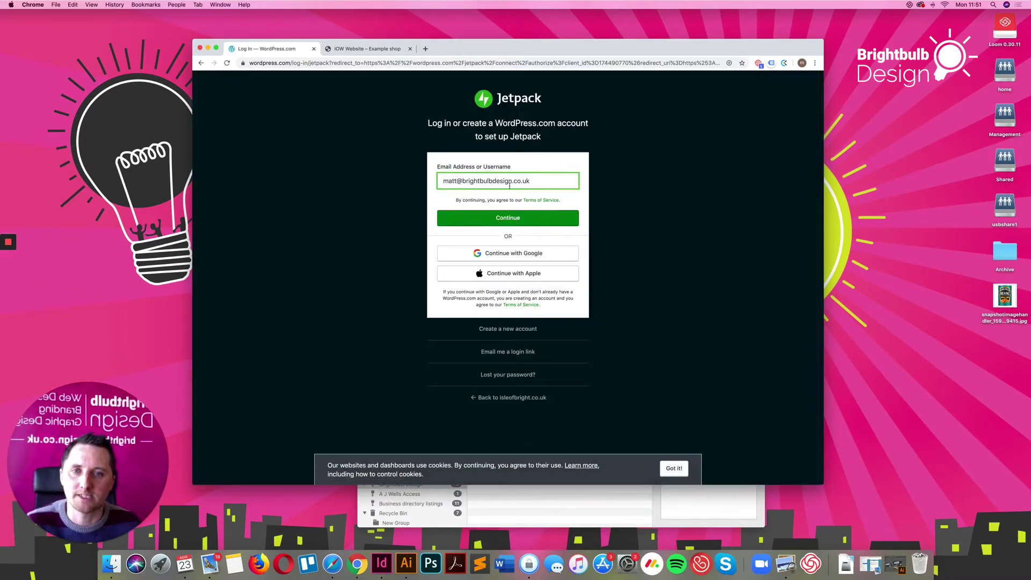
{"action": "left_click", "coordinate": [527, 220]}
{"action": "type", "text": "•••••••••"}
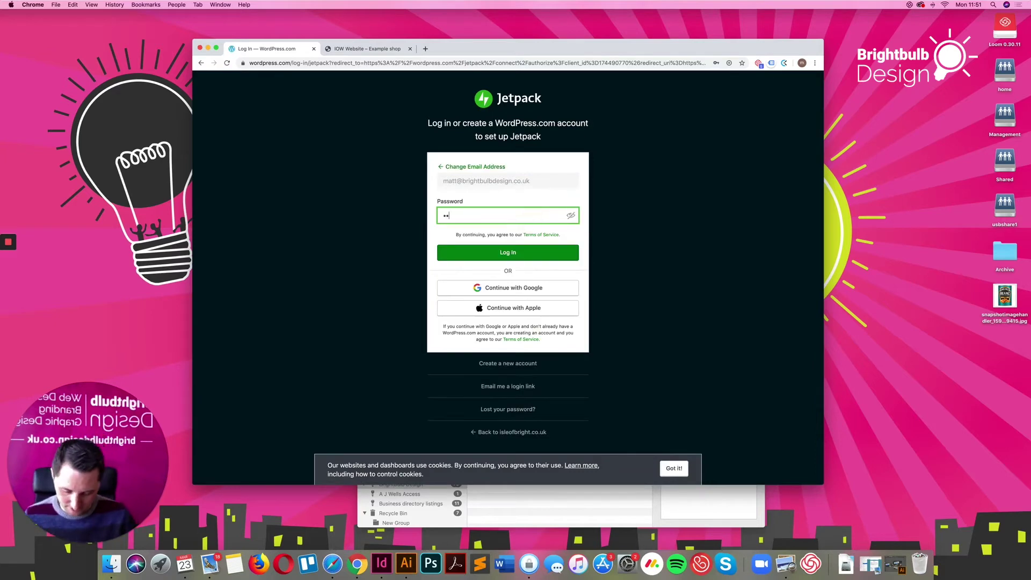
{"action": "left_click", "coordinate": [521, 250]}
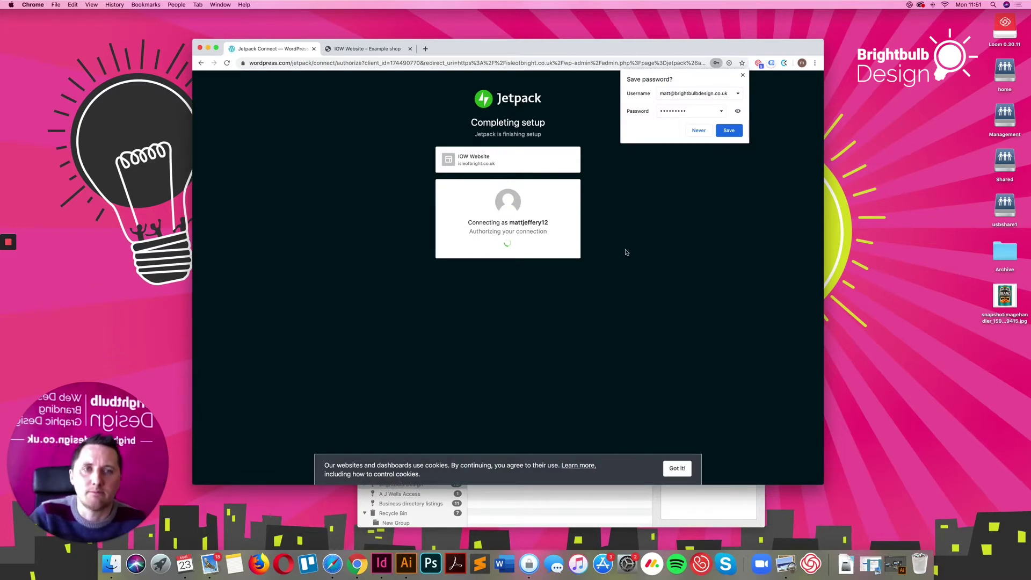
{"action": "left_click", "coordinate": [729, 131]}
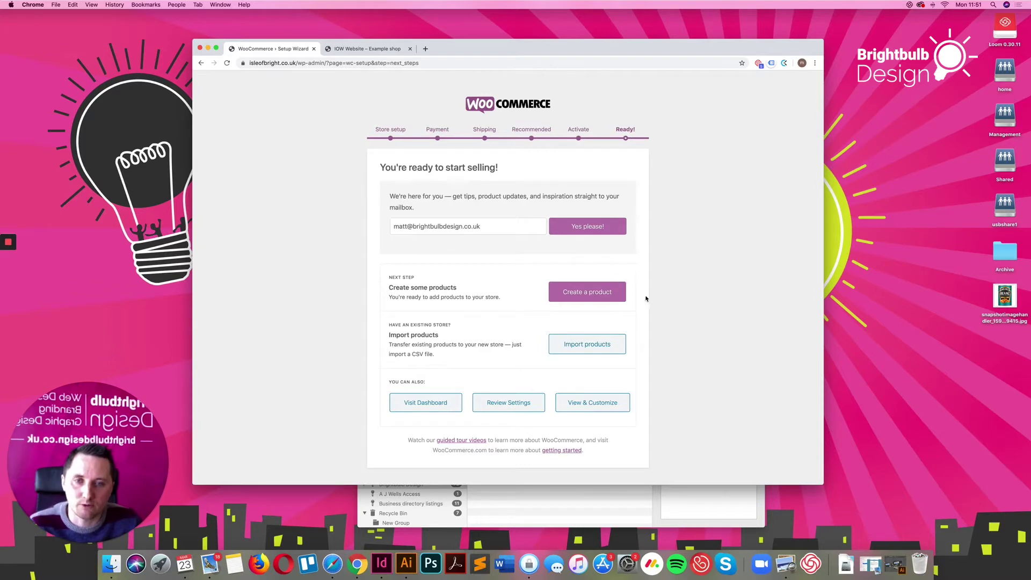
Create the first product and title it 'Heinz Bakes Beans', fixing the typos.
{"action": "left_click", "coordinate": [579, 297]}
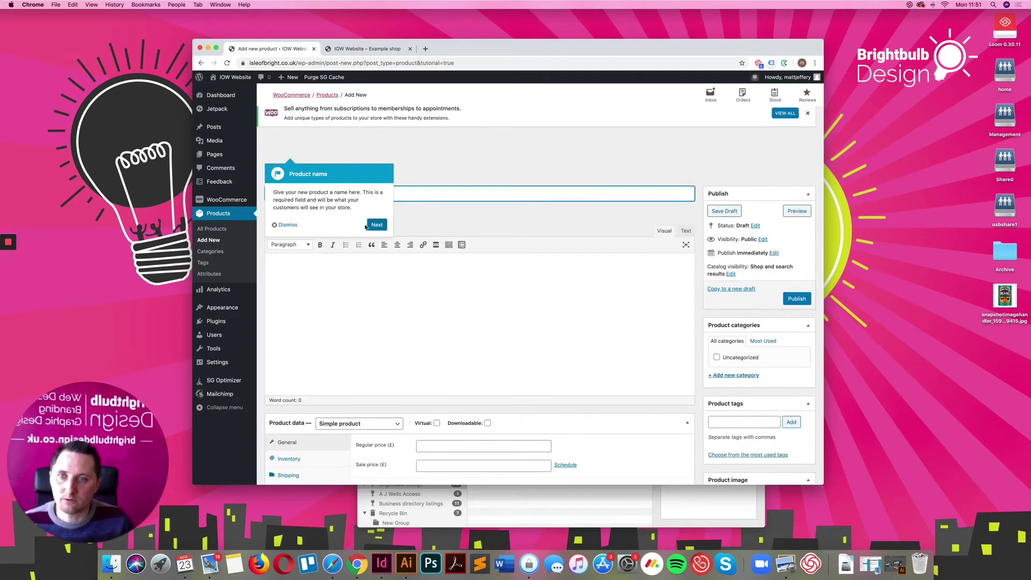
{"action": "left_click", "coordinate": [285, 225]}
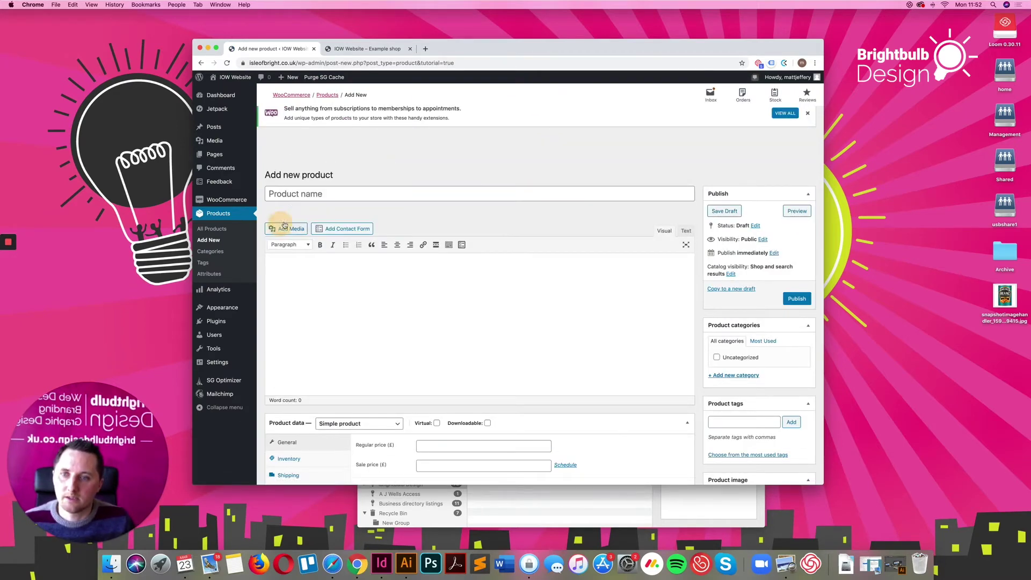
{"action": "left_click", "coordinate": [296, 194]}
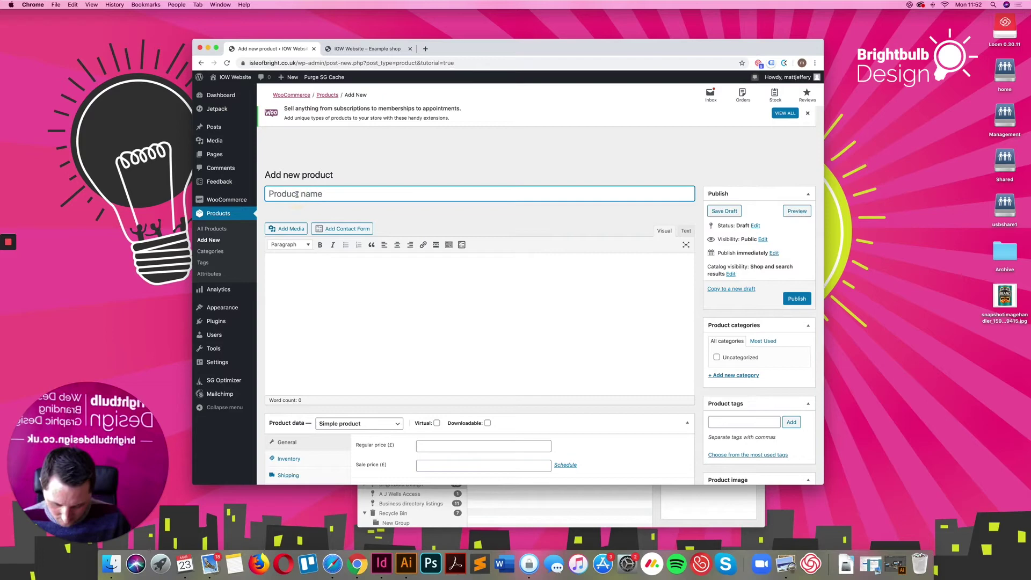
{"action": "type", "text": "Heinze "}
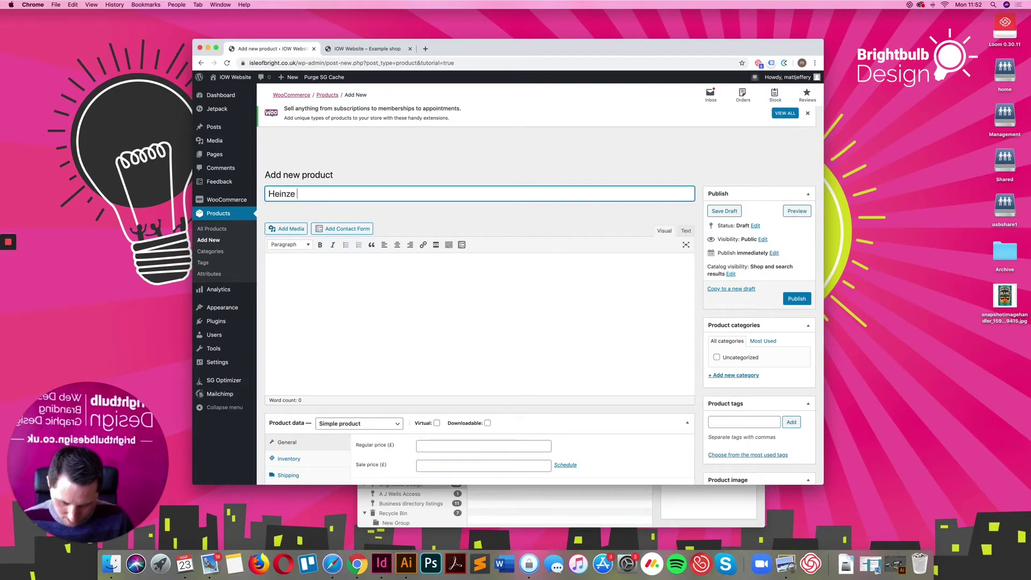
{"action": "type", "text": "Bakes beans"}
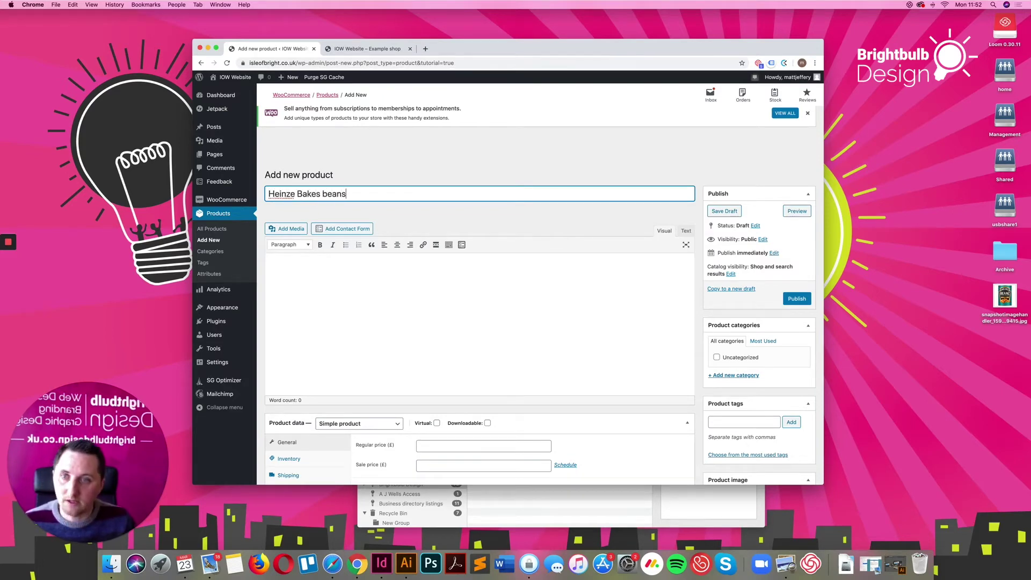
{"action": "left_click", "coordinate": [326, 194]}
{"action": "key", "text": "BackSpace"}
{"action": "type", "text": "B"}
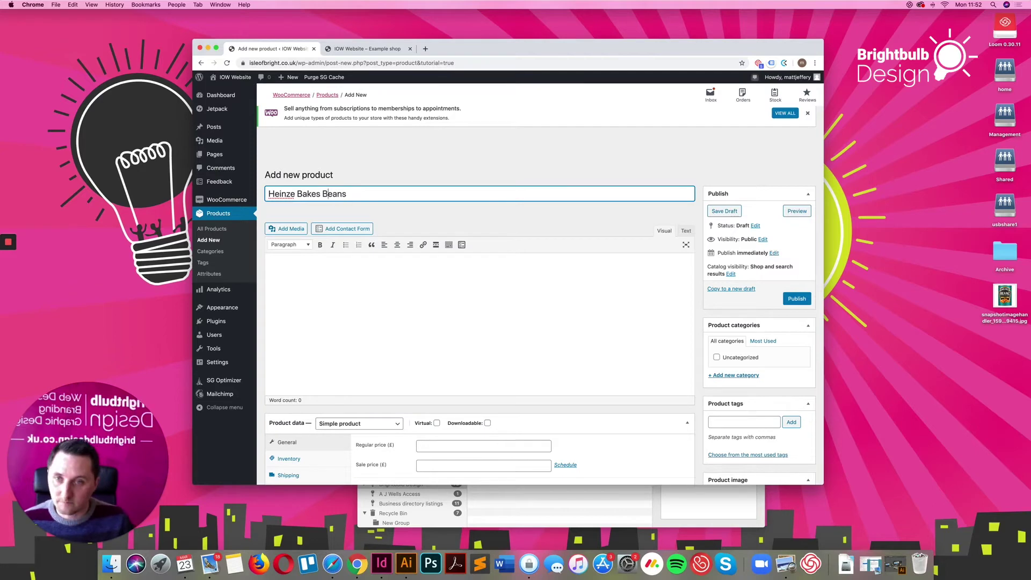
{"action": "left_click", "coordinate": [295, 195]}
{"action": "key", "text": "BackSpace"}
{"action": "left_click", "coordinate": [408, 286]}
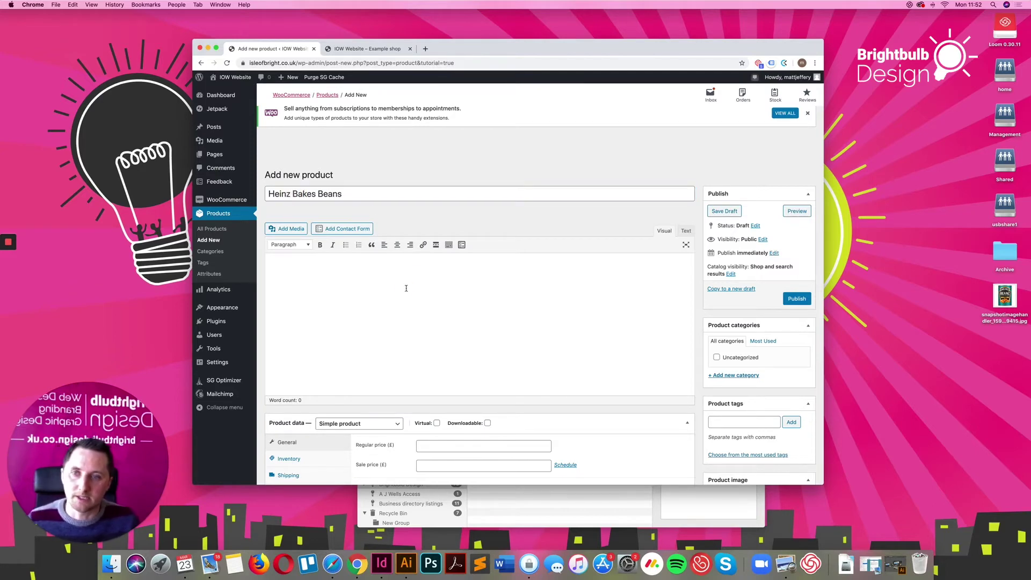
Enter the description 'A can of lovely baked beans served in tomato sauce'.
{"action": "left_click", "coordinate": [345, 274]}
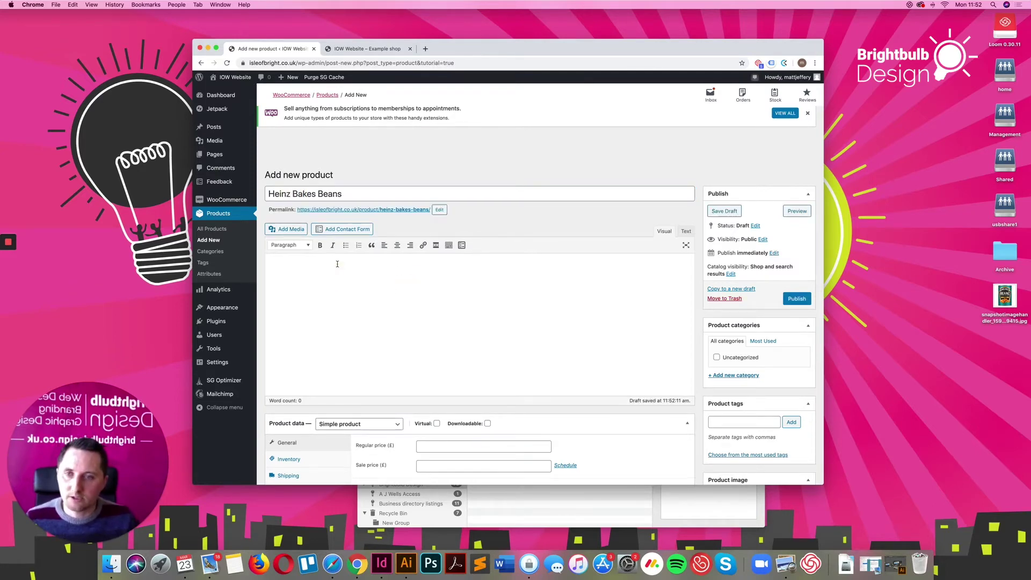
{"action": "left_click", "coordinate": [382, 267]}
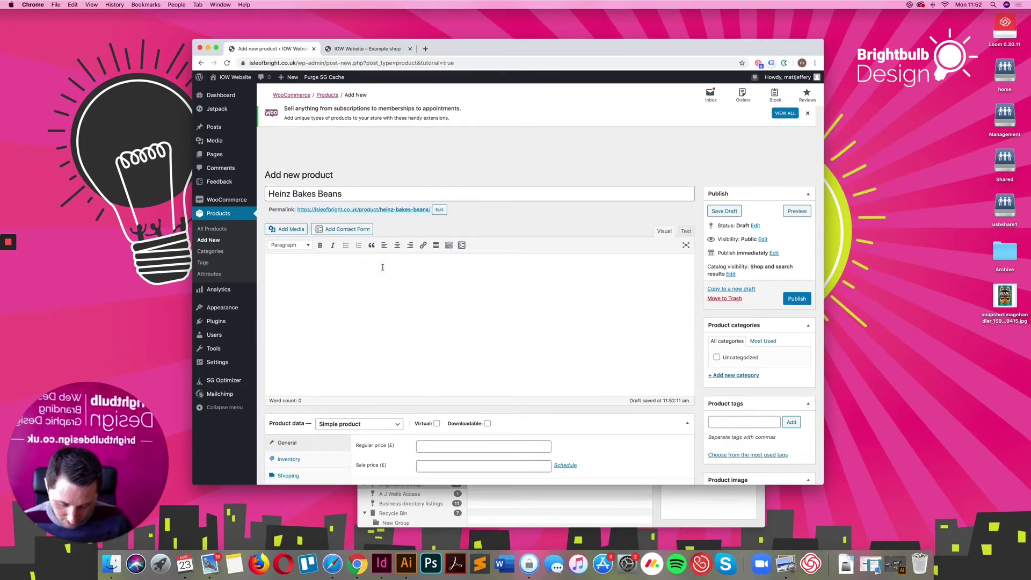
{"action": "type", "text": "A ca"}
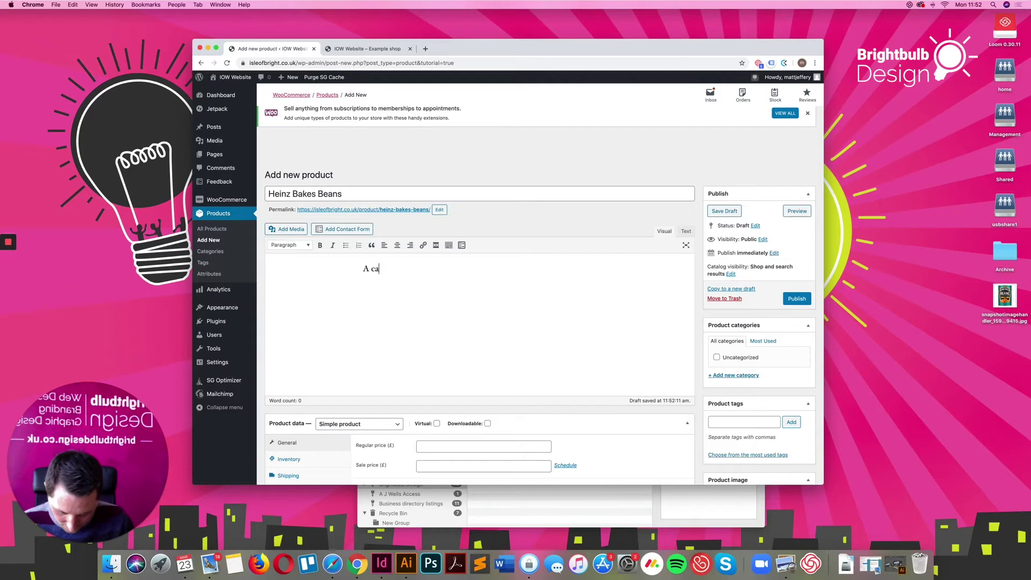
{"action": "type", "text": "n of lovely "}
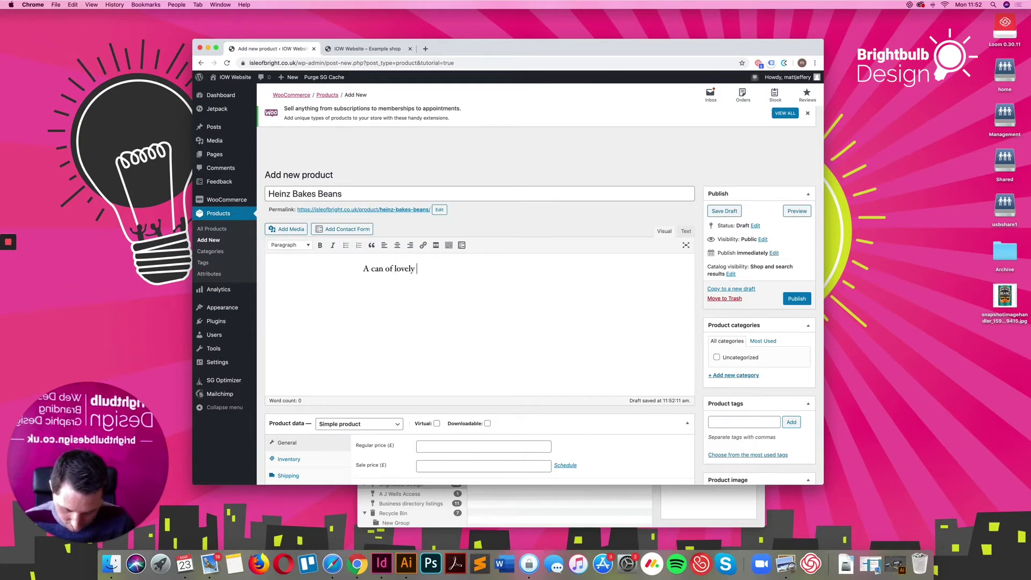
{"action": "type", "text": "baked"}
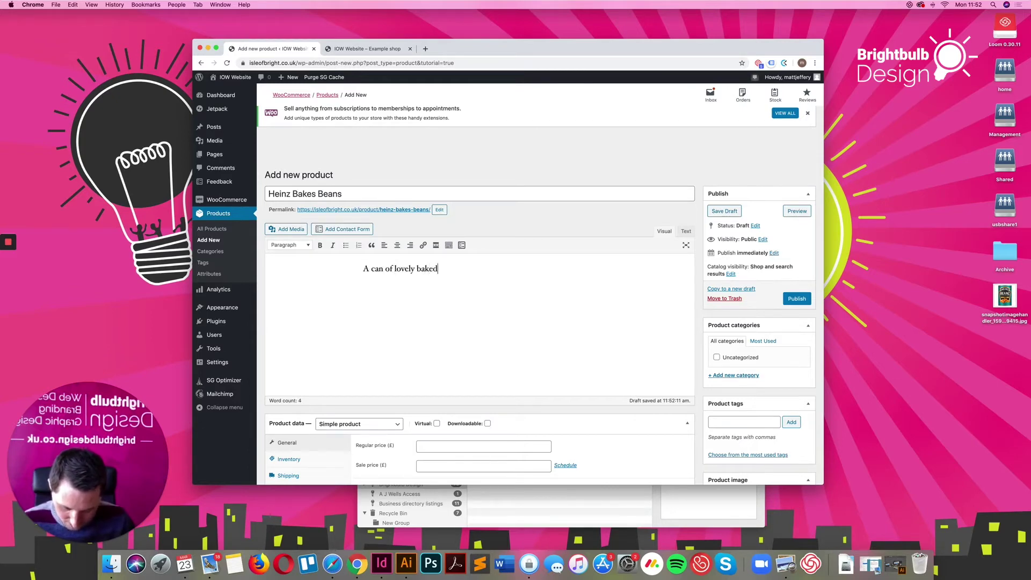
{"action": "type", "text": " beans ser"}
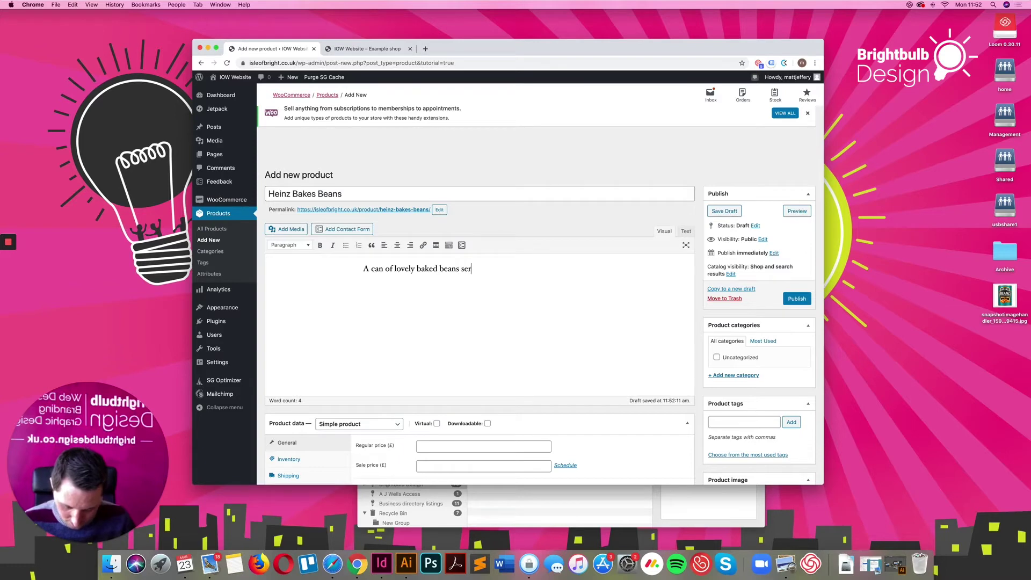
{"action": "type", "text": "ved in tomat"}
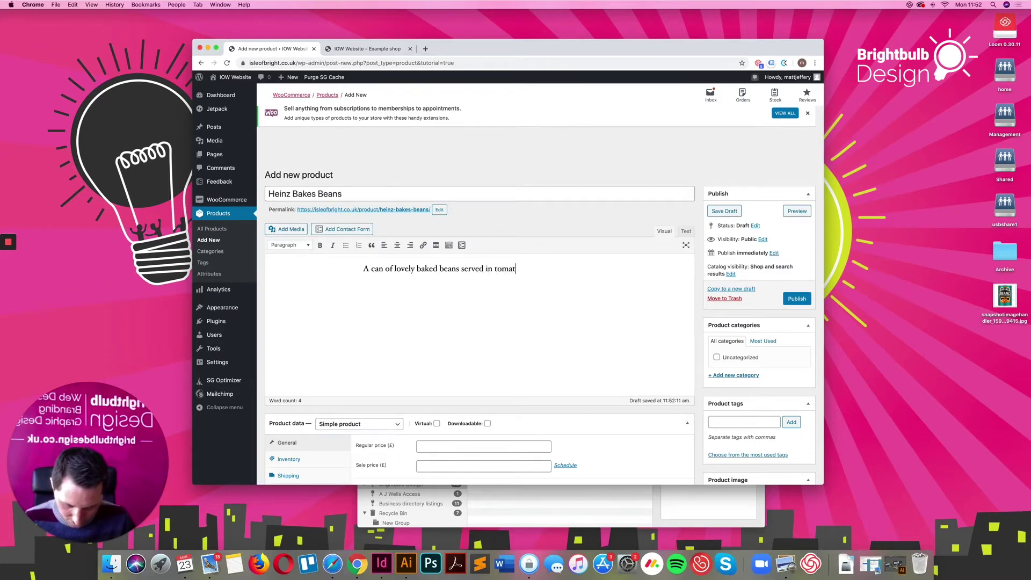
{"action": "type", "text": "o sauce"}
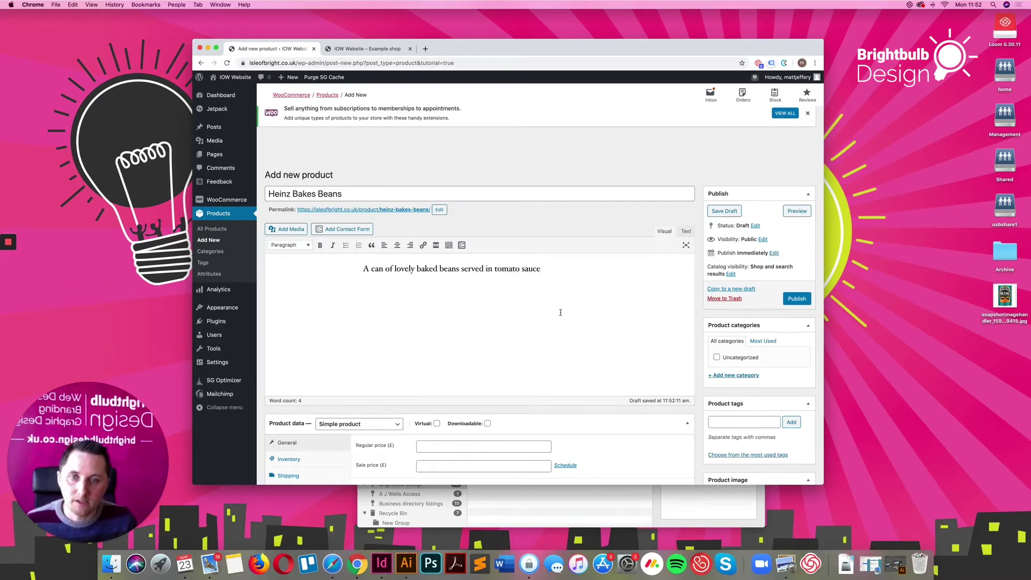
{"action": "scroll", "coordinate": [560, 312], "scroll_direction": "down", "scroll_amount": 5}
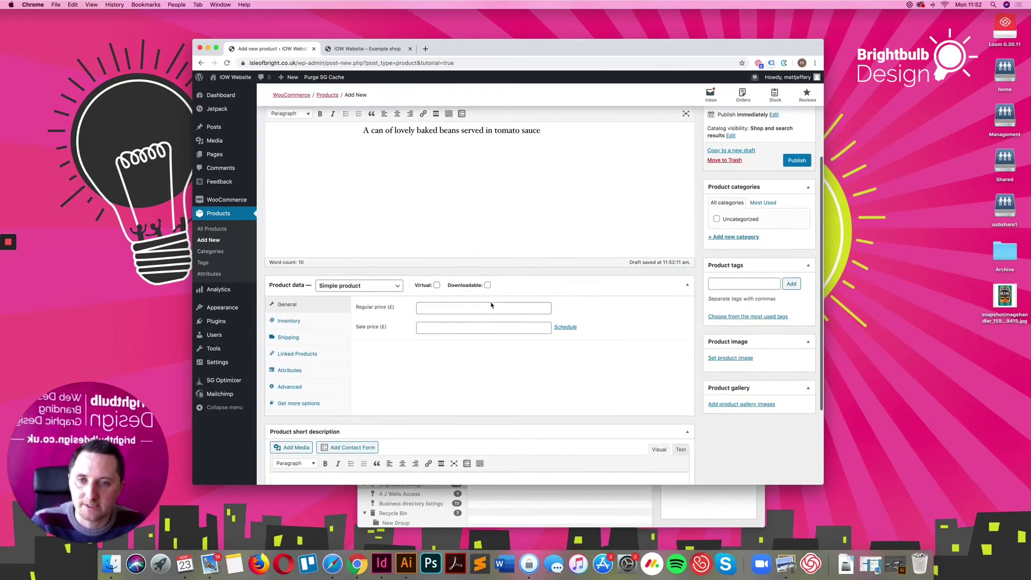
Set the regular price to 1.10 and leave the sale price empty.
{"action": "mouse_move", "coordinate": [446, 285]}
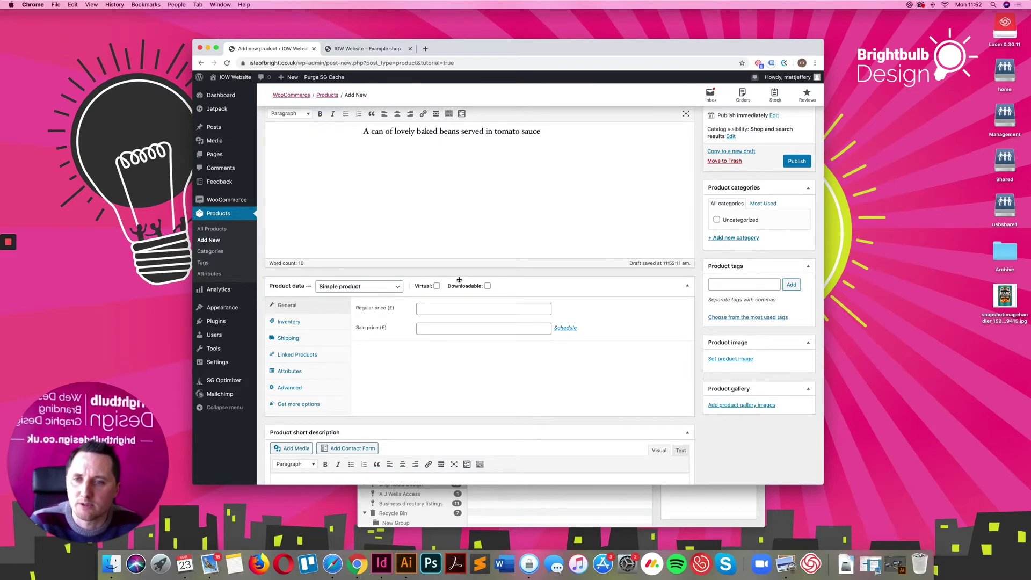
{"action": "left_click", "coordinate": [432, 309]}
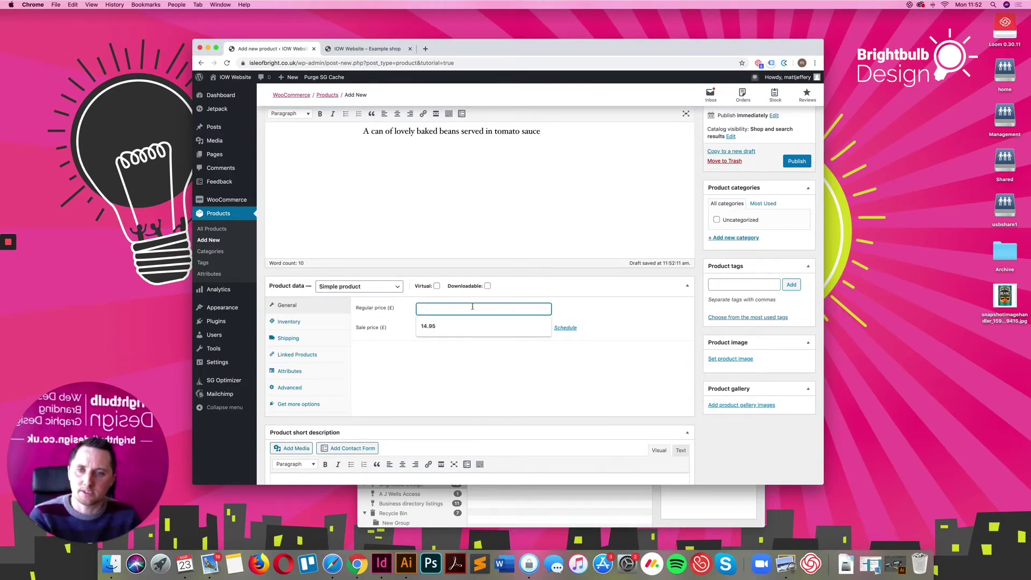
{"action": "type", "text": "1.10"}
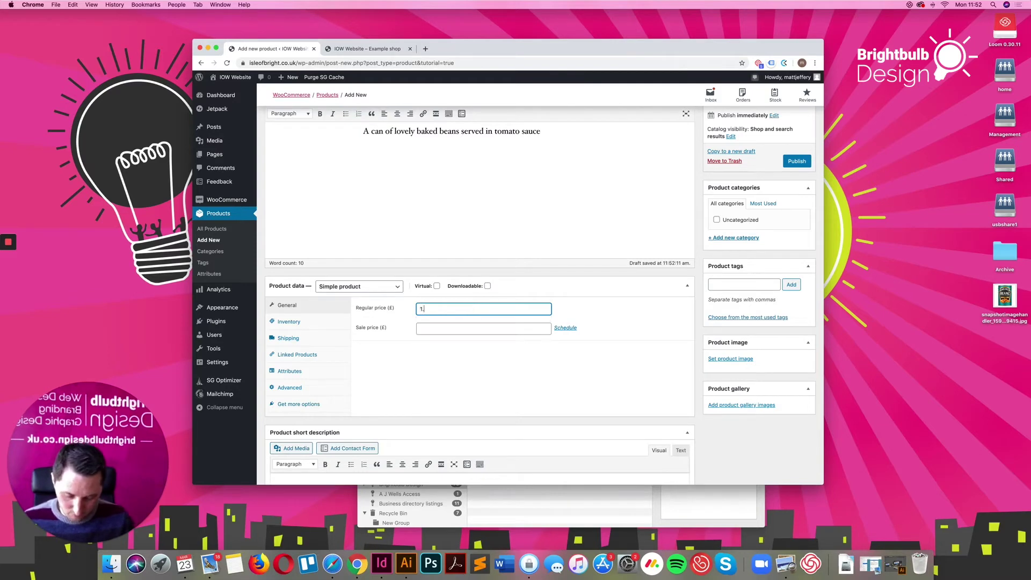
{"action": "left_click", "coordinate": [441, 329]}
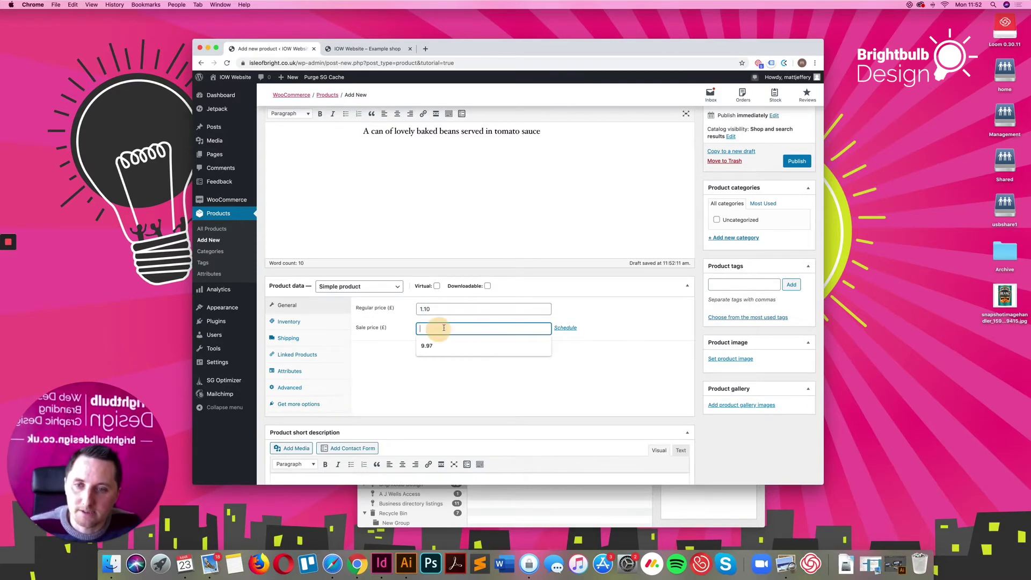
{"action": "left_click", "coordinate": [398, 381]}
In Inventory, enable Manage stock with a stock quantity of 100.
{"action": "left_click", "coordinate": [294, 324]}
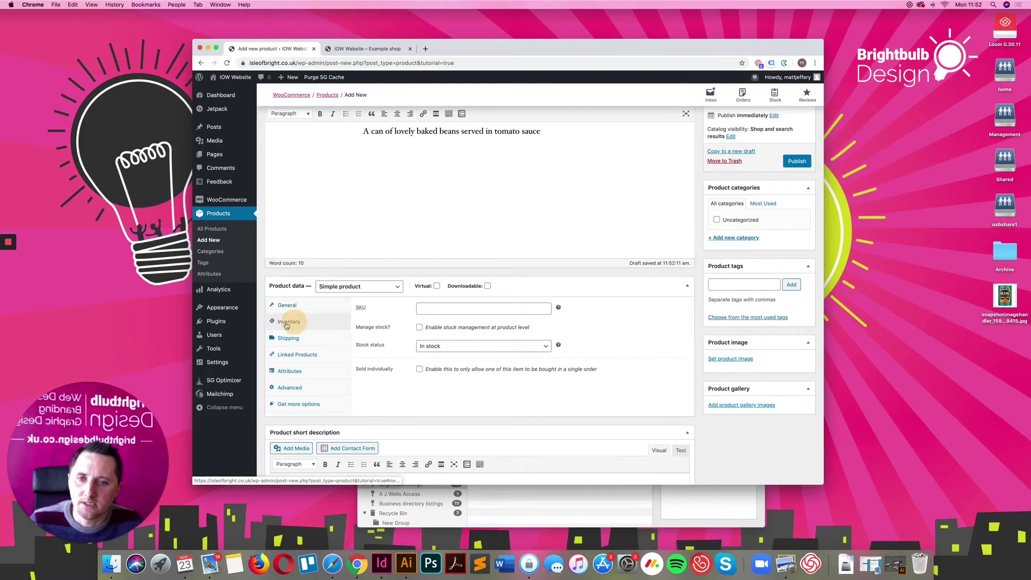
{"action": "left_click", "coordinate": [443, 308]}
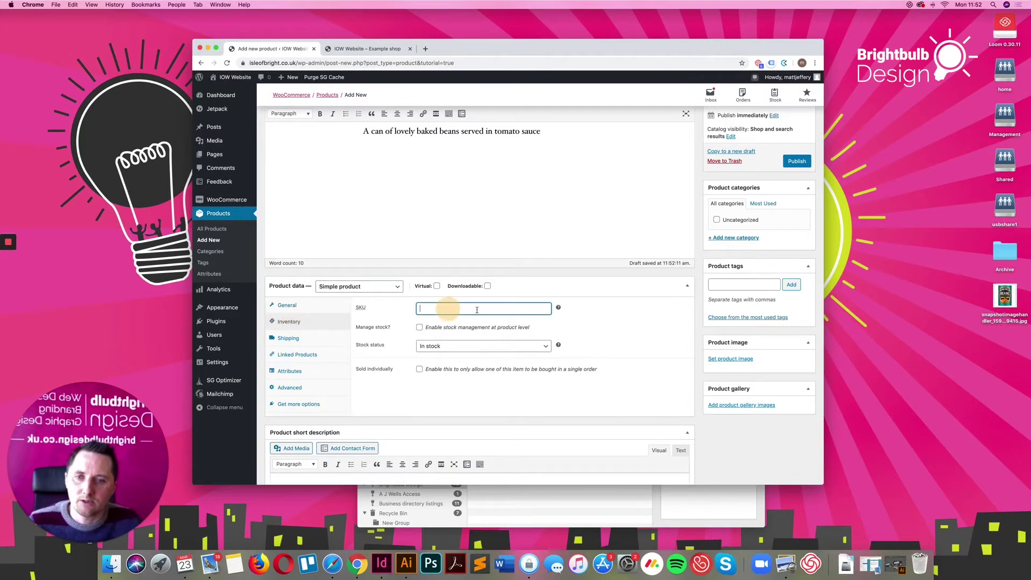
{"action": "left_click", "coordinate": [420, 328]}
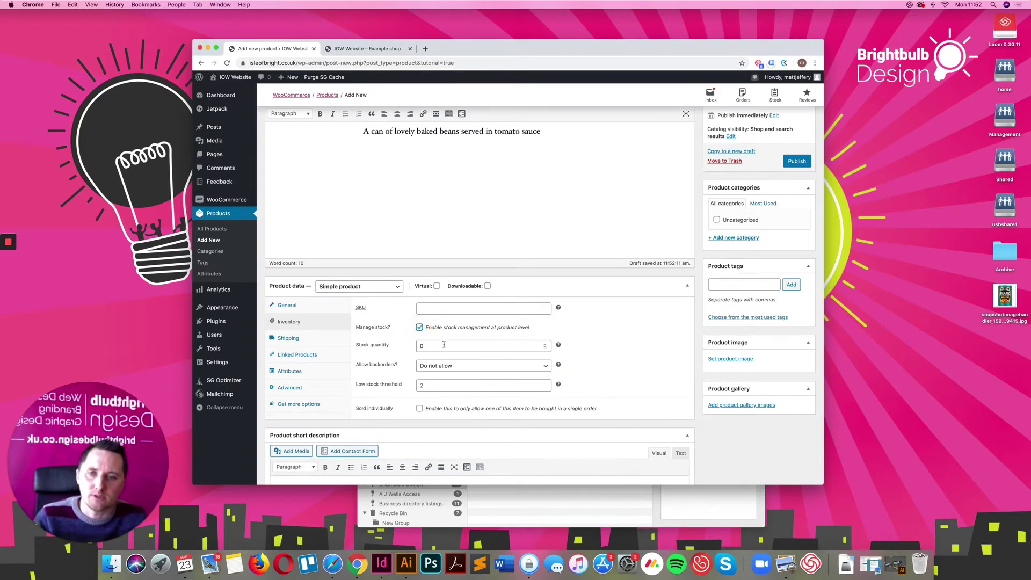
{"action": "double_click", "coordinate": [416, 345]}
{"action": "type", "text": "100"}
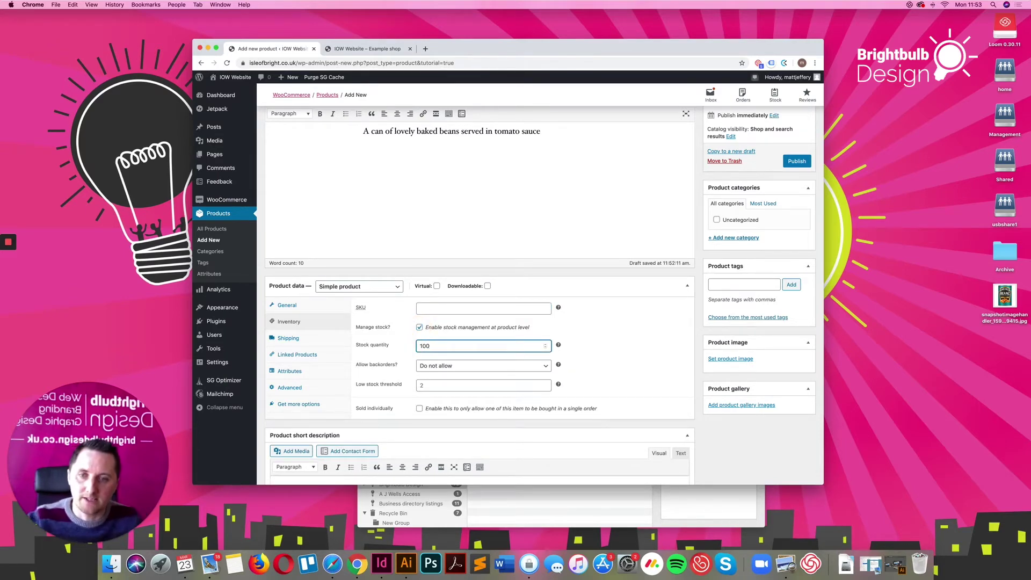
{"action": "left_click", "coordinate": [455, 386]}
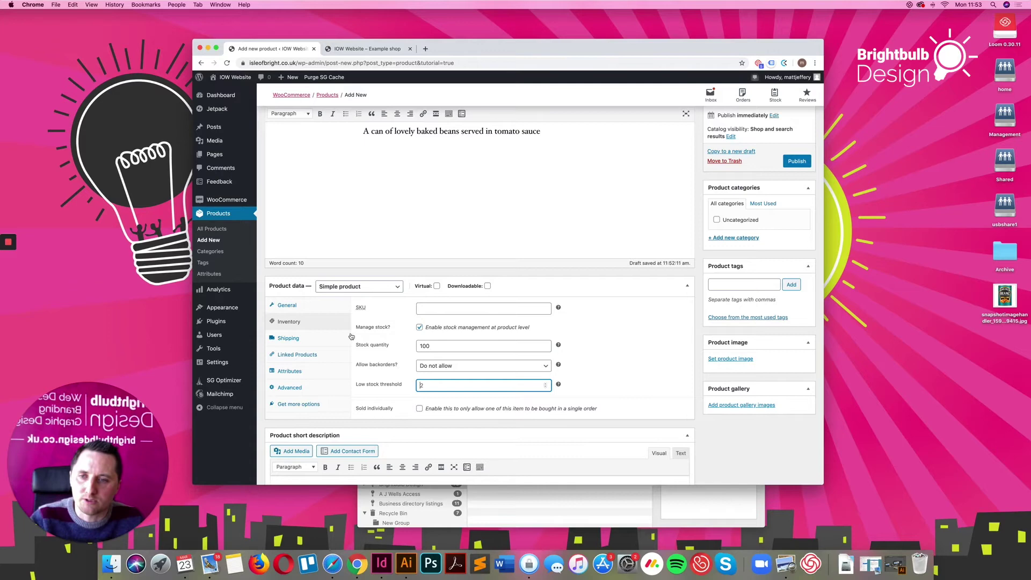
Give the beans a 400 g shipping weight and keep No shipping class.
{"action": "left_click", "coordinate": [289, 338]}
{"action": "left_click", "coordinate": [441, 307]}
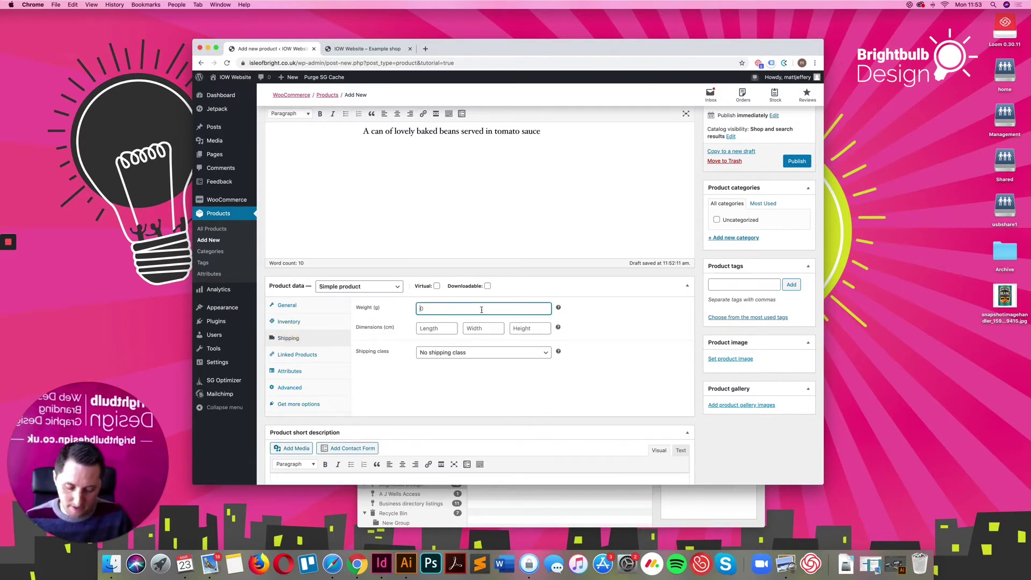
{"action": "type", "text": "400"}
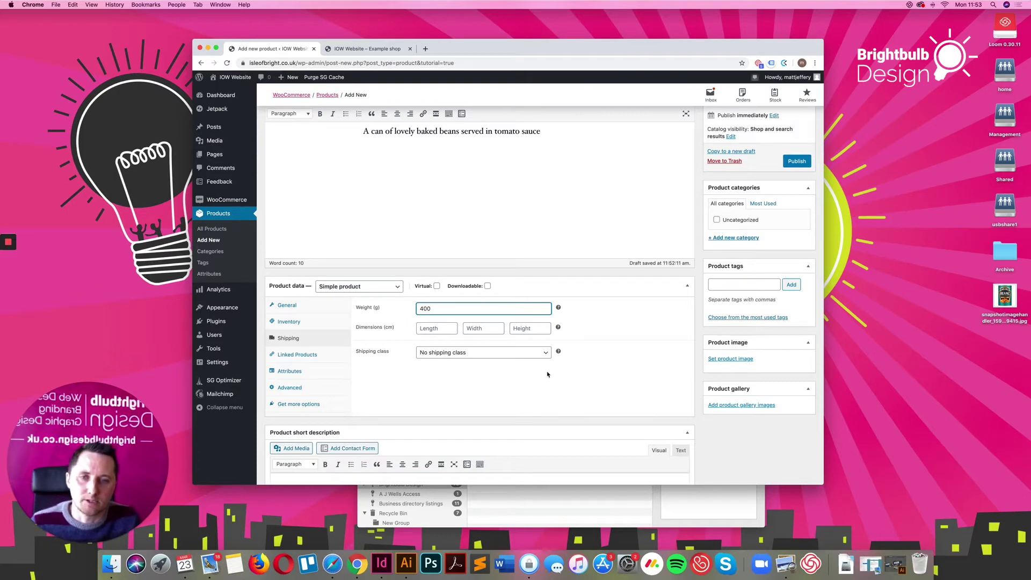
{"action": "left_click", "coordinate": [546, 352]}
{"action": "left_click", "coordinate": [481, 352]}
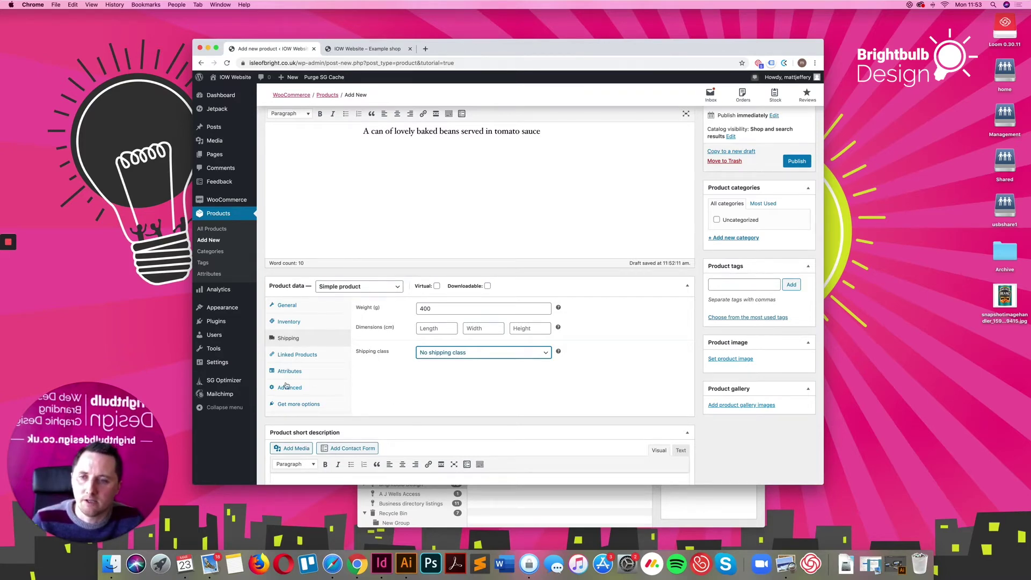
Look through the Linked Products and Attributes panels for the beans product.
{"action": "left_click", "coordinate": [314, 359]}
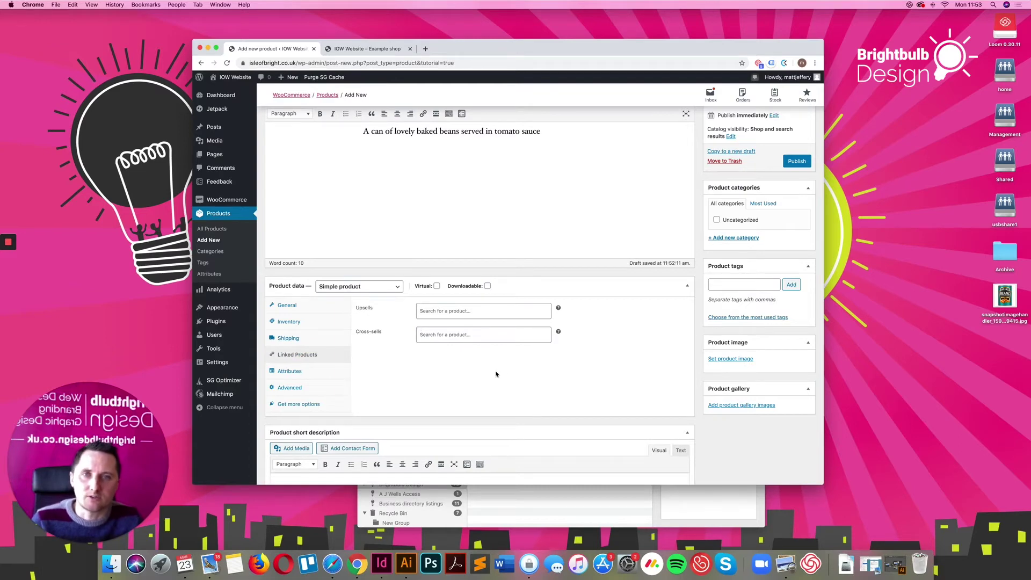
{"action": "left_click", "coordinate": [284, 372]}
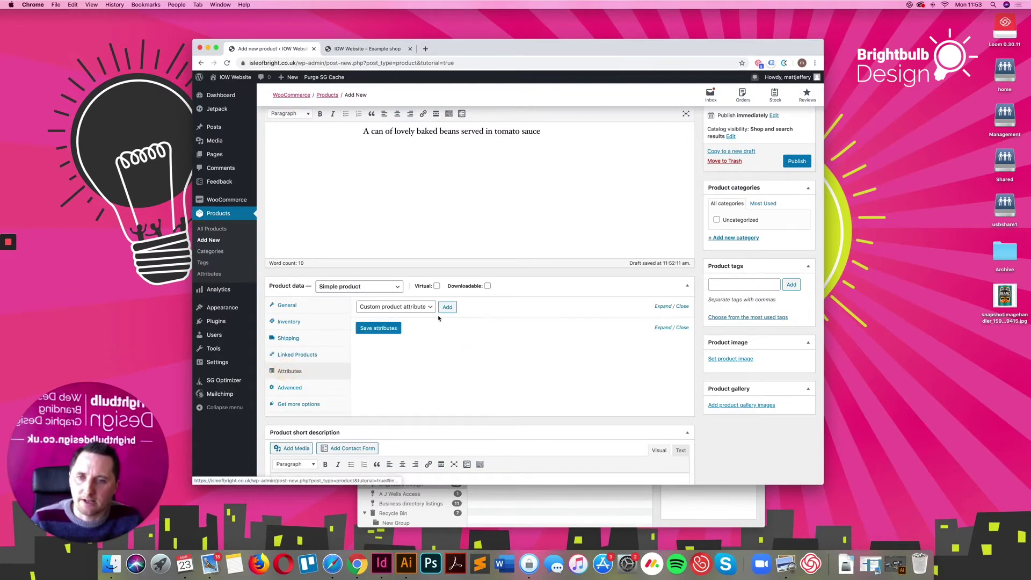
{"action": "scroll", "coordinate": [314, 390], "scroll_direction": "down", "scroll_amount": 5}
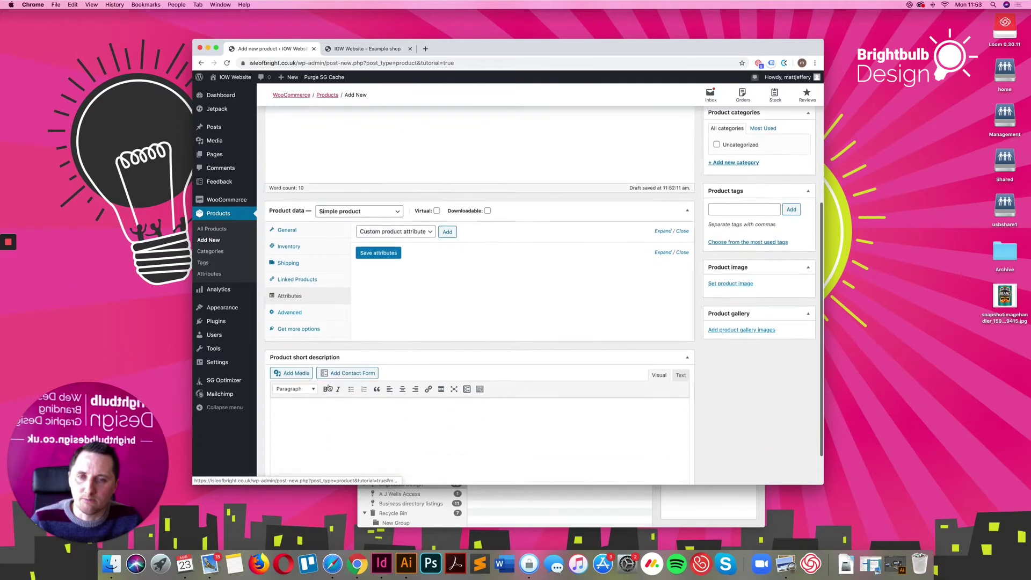
{"action": "scroll", "coordinate": [332, 384], "scroll_direction": "up", "scroll_amount": 6}
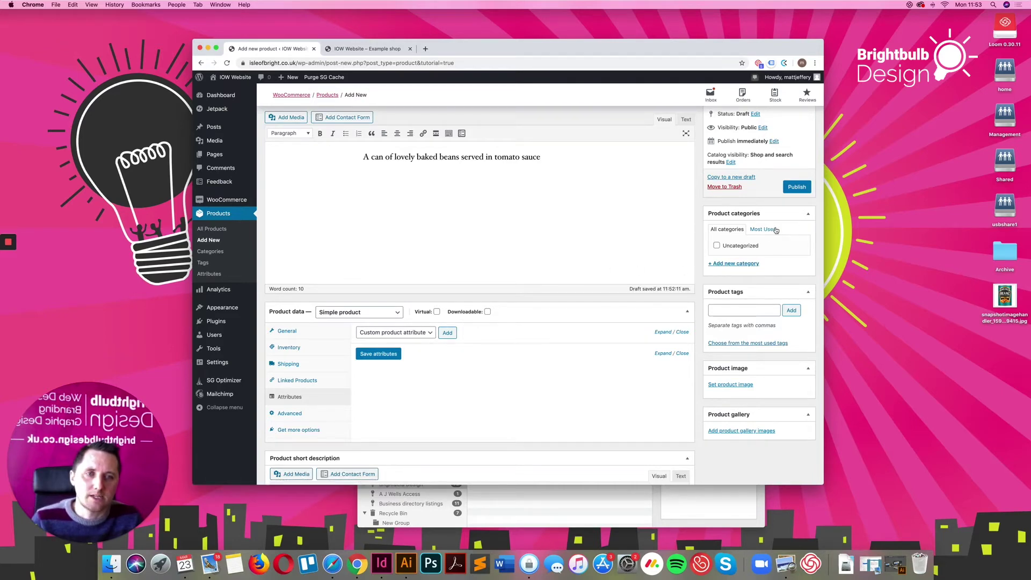
Add a new FMCG product category and tick it for the Heinz Bakes Beans draft.
{"action": "left_click", "coordinate": [734, 263]}
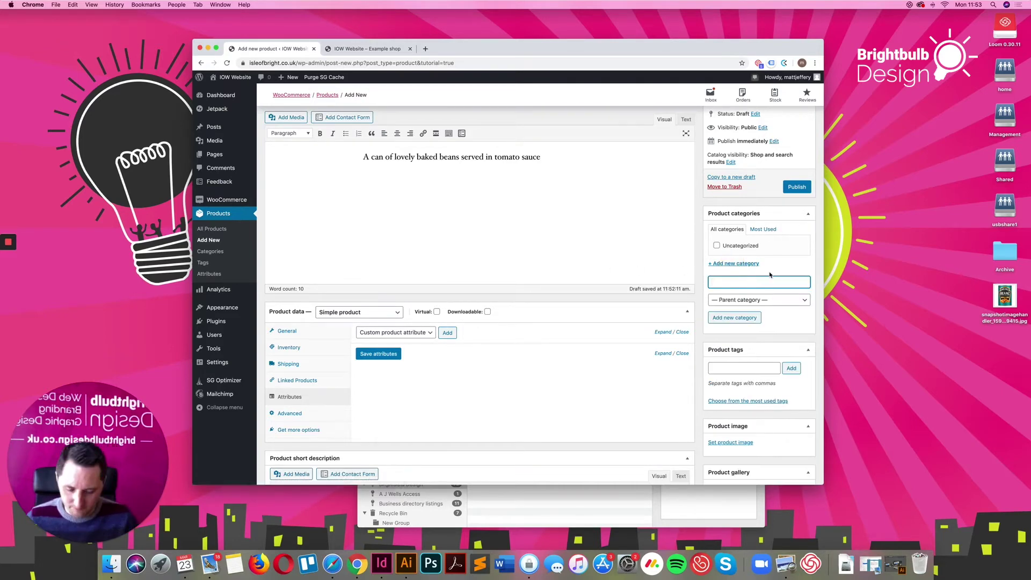
{"action": "type", "text": "FM"}
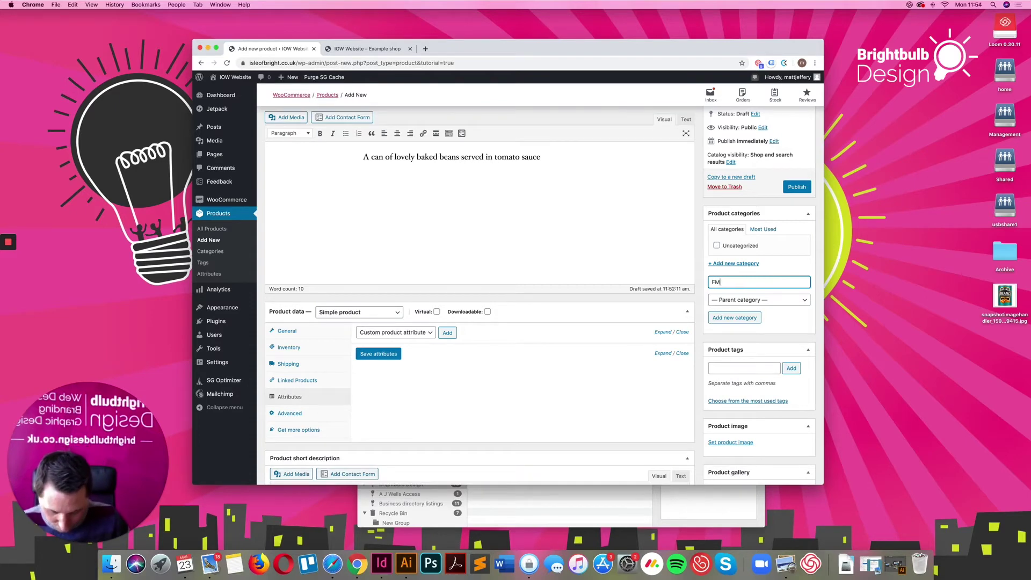
{"action": "type", "text": "CG"}
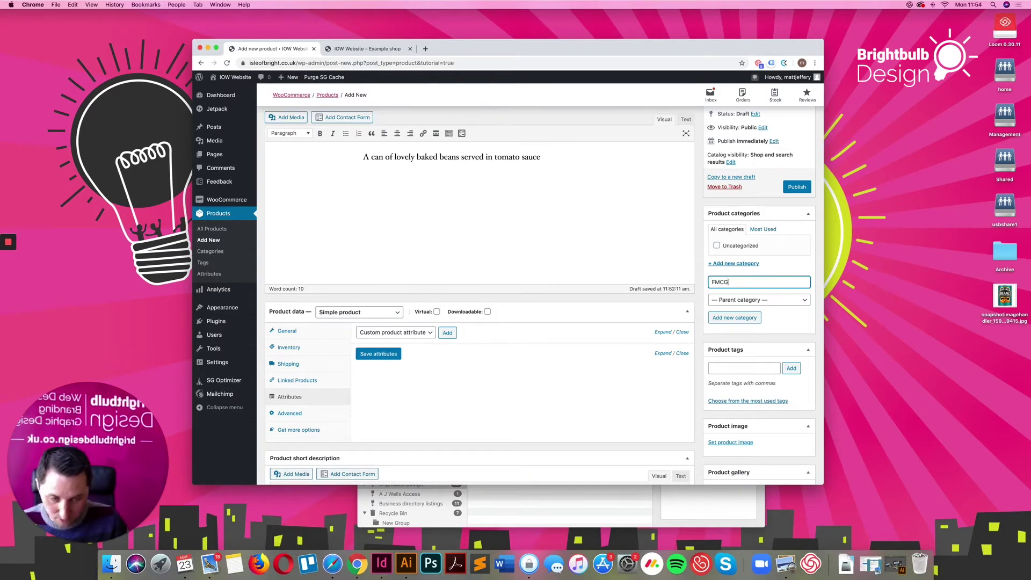
{"action": "left_click", "coordinate": [734, 319]}
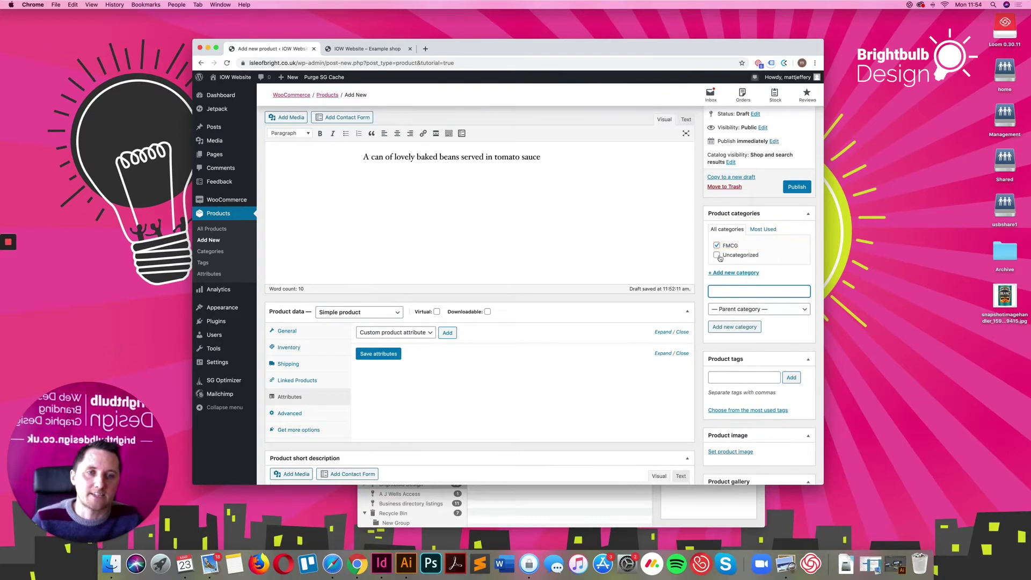
{"action": "scroll", "coordinate": [621, 260], "scroll_direction": "up", "scroll_amount": 3}
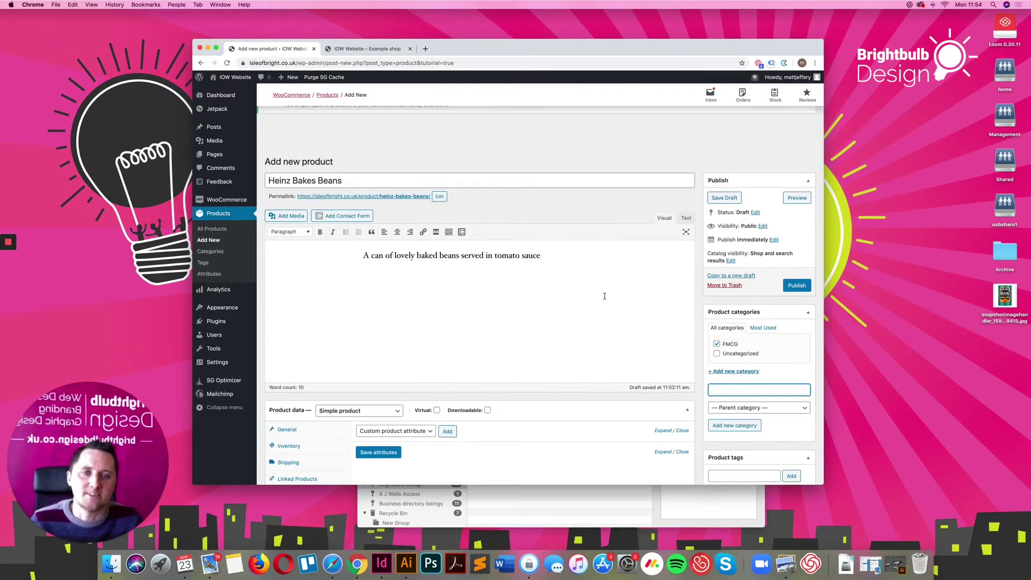
{"action": "scroll", "coordinate": [604, 296], "scroll_direction": "down", "scroll_amount": 5}
{"action": "scroll", "coordinate": [603, 297], "scroll_direction": "up", "scroll_amount": 3}
{"action": "scroll", "coordinate": [603, 297], "scroll_direction": "up", "scroll_amount": 3}
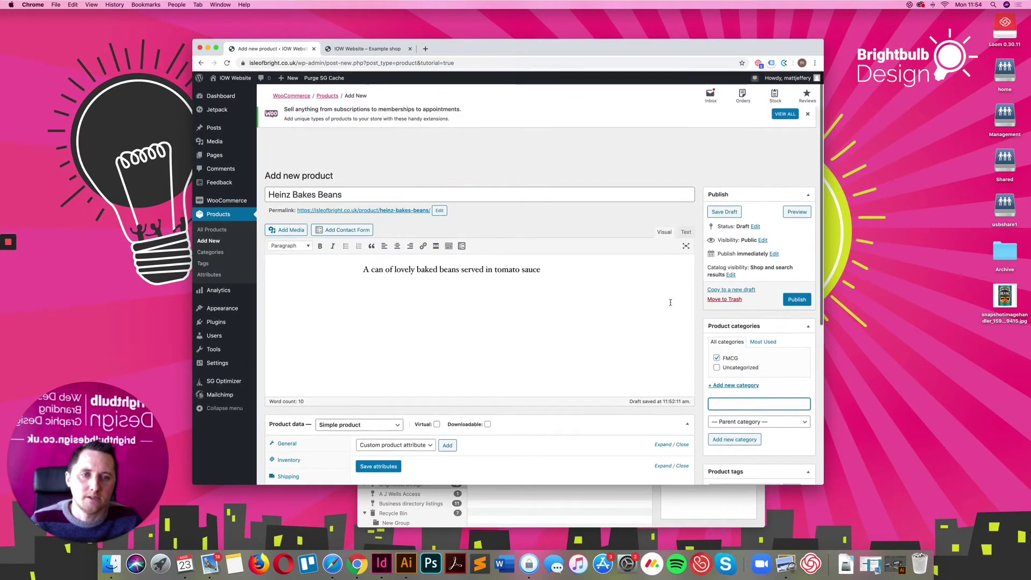
{"action": "scroll", "coordinate": [698, 349], "scroll_direction": "down", "scroll_amount": 4}
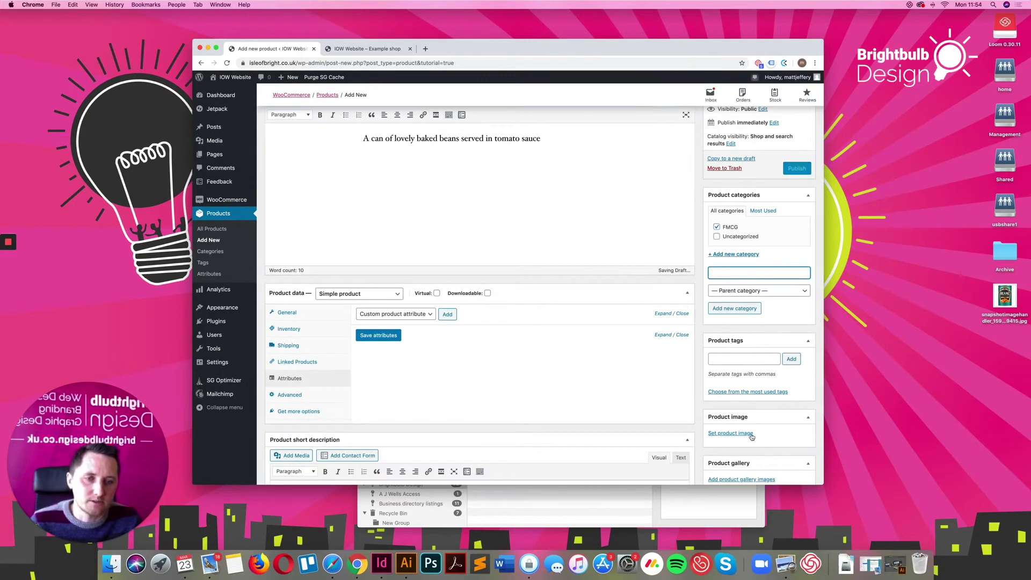
Upload the Heinz Beanz JPEG from the Desktop and set it as the product image.
{"action": "left_click", "coordinate": [747, 434]}
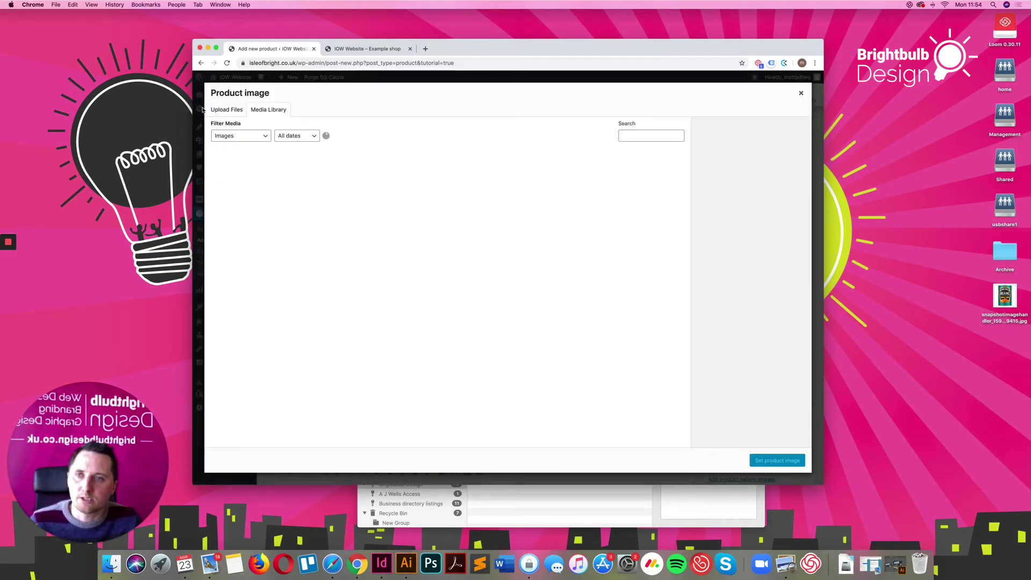
{"action": "left_click", "coordinate": [226, 109]}
{"action": "left_click", "coordinate": [517, 262]}
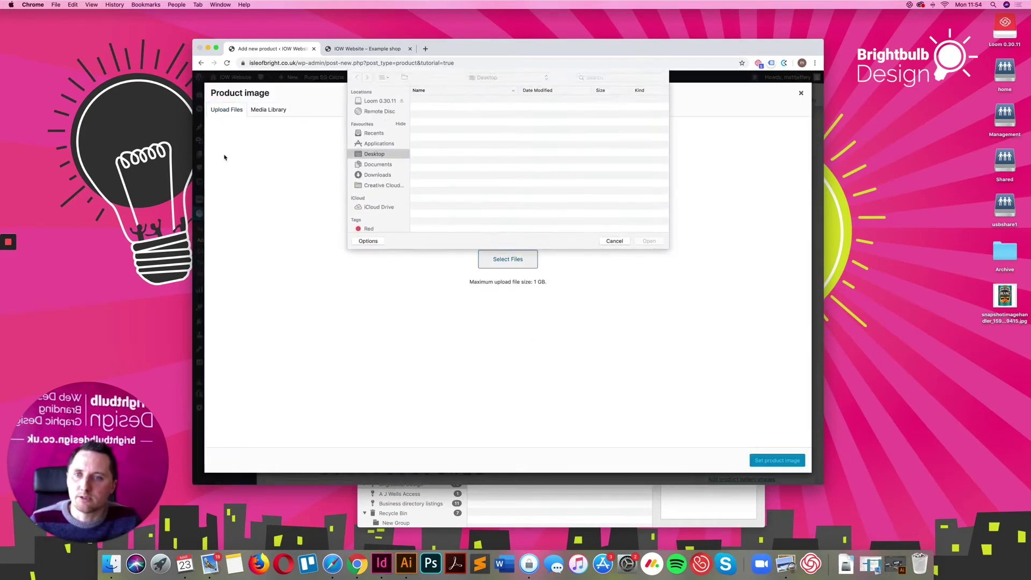
{"action": "left_click", "coordinate": [437, 99]}
{"action": "left_click", "coordinate": [649, 240]}
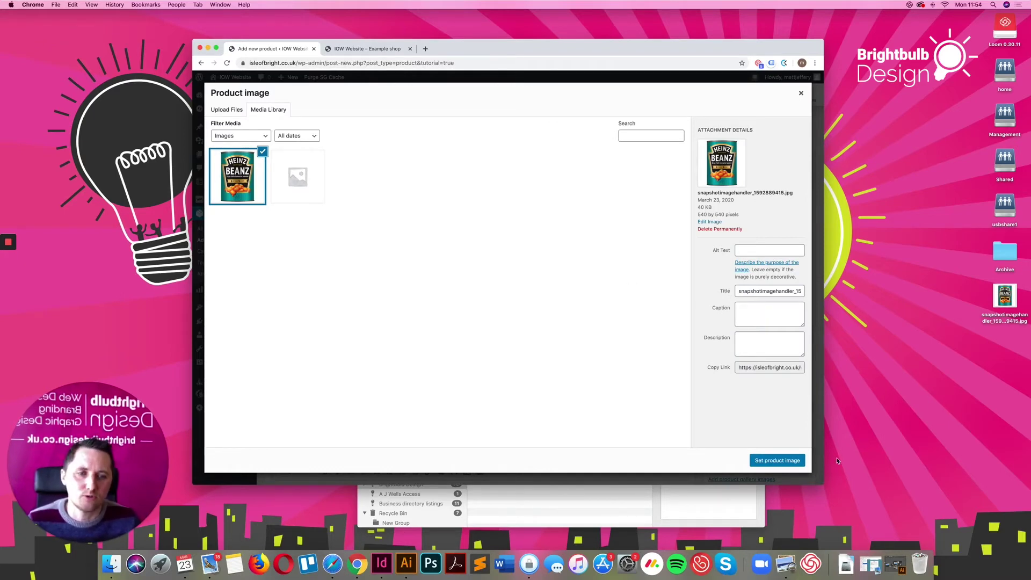
{"action": "left_click", "coordinate": [793, 461]}
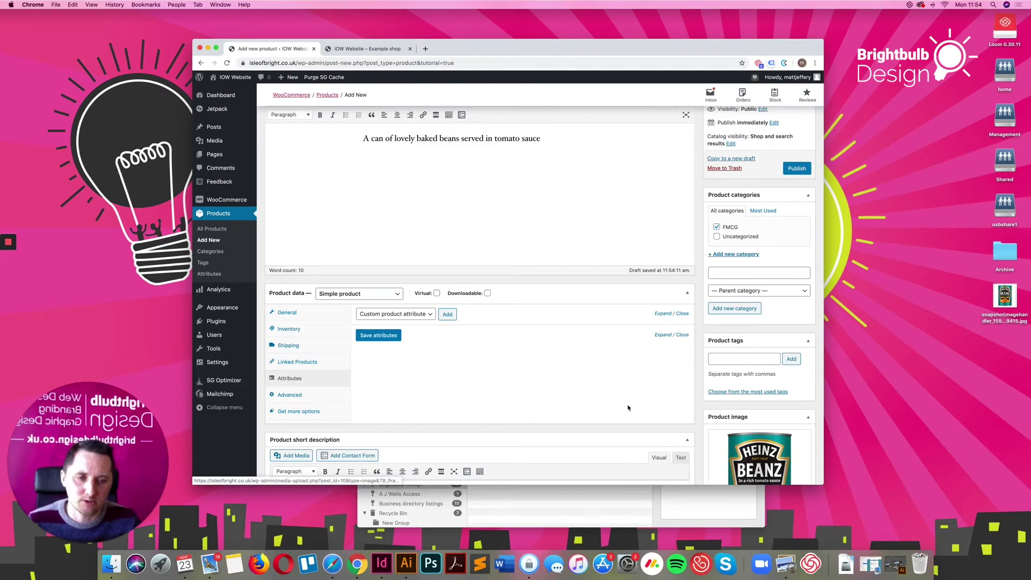
Publish the Heinz Bakes Beans product and switch to the IOW Website home page.
{"action": "scroll", "coordinate": [627, 405], "scroll_direction": "up", "scroll_amount": 5}
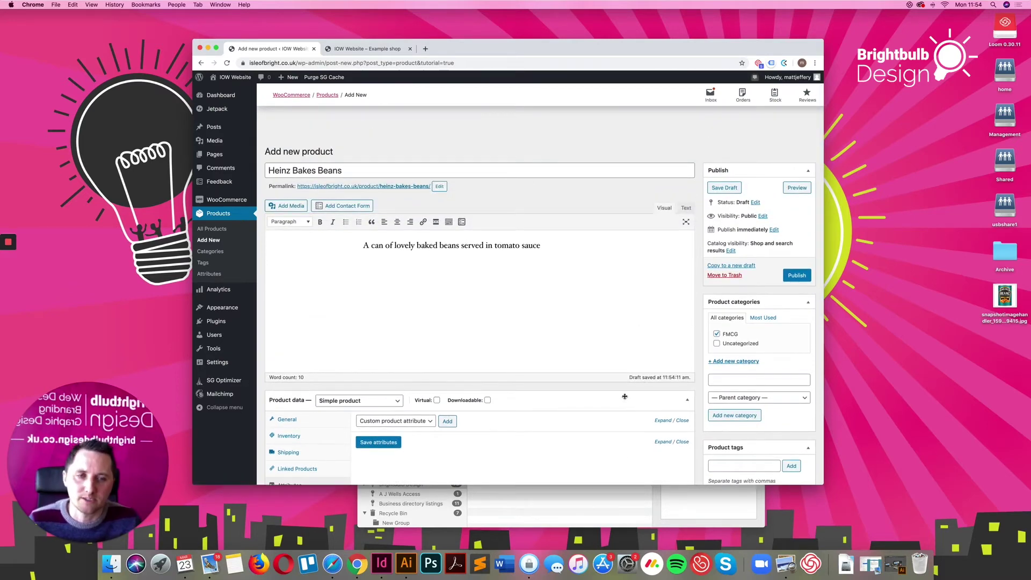
{"action": "scroll", "coordinate": [627, 404], "scroll_direction": "down", "scroll_amount": 4}
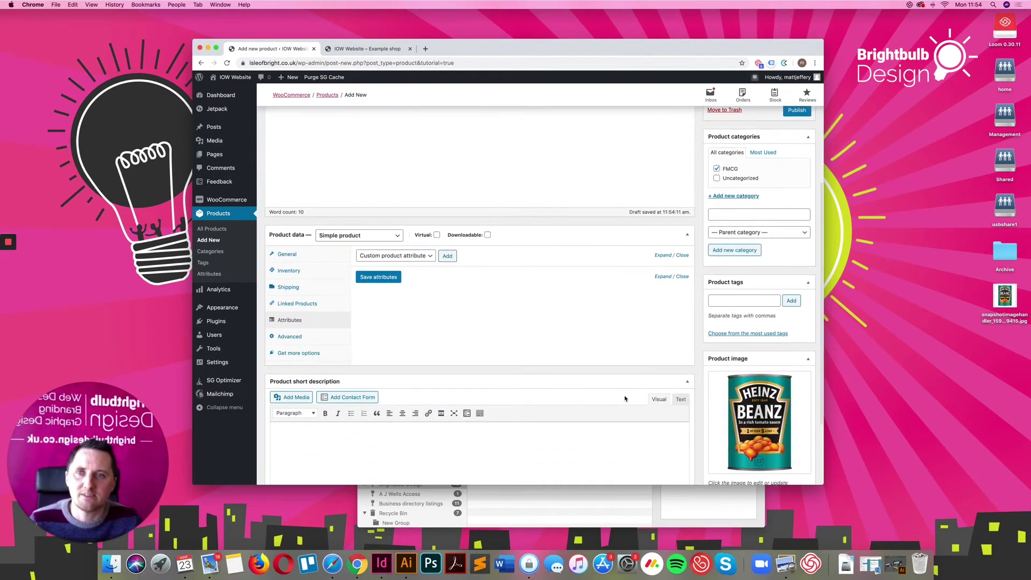
{"action": "scroll", "coordinate": [624, 398], "scroll_direction": "up", "scroll_amount": 2}
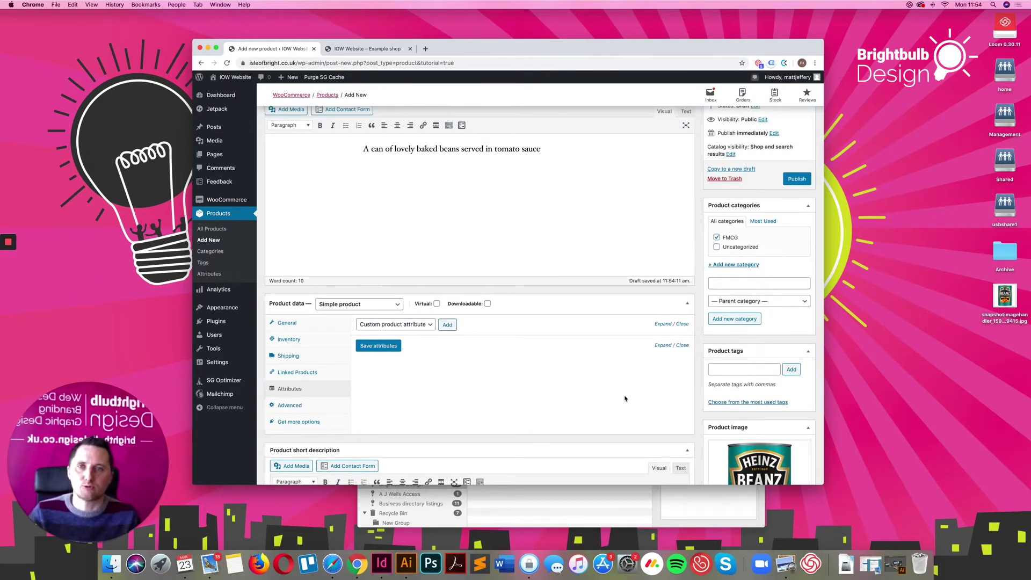
{"action": "scroll", "coordinate": [624, 398], "scroll_direction": "up", "scroll_amount": 3}
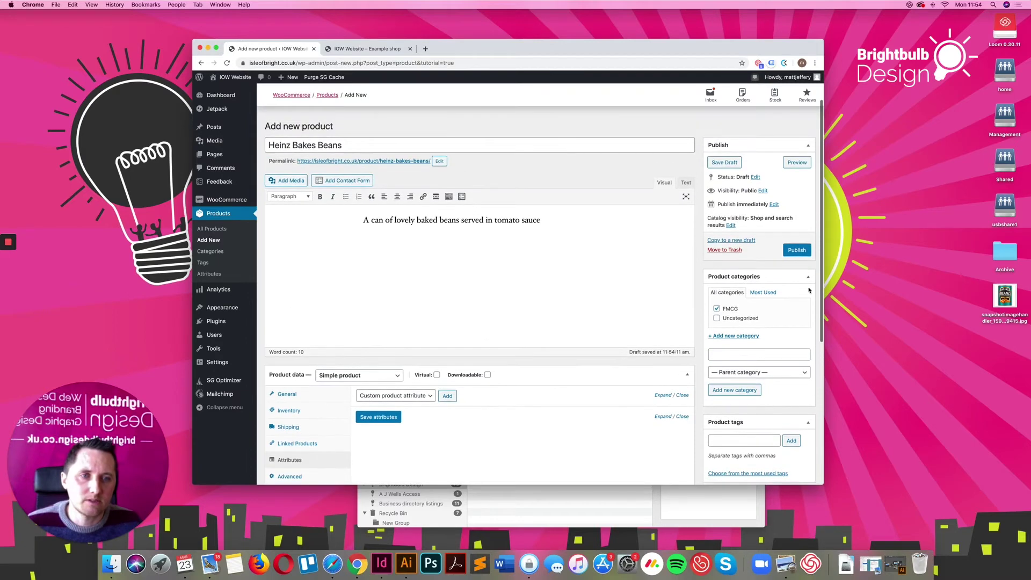
{"action": "left_click", "coordinate": [794, 252]}
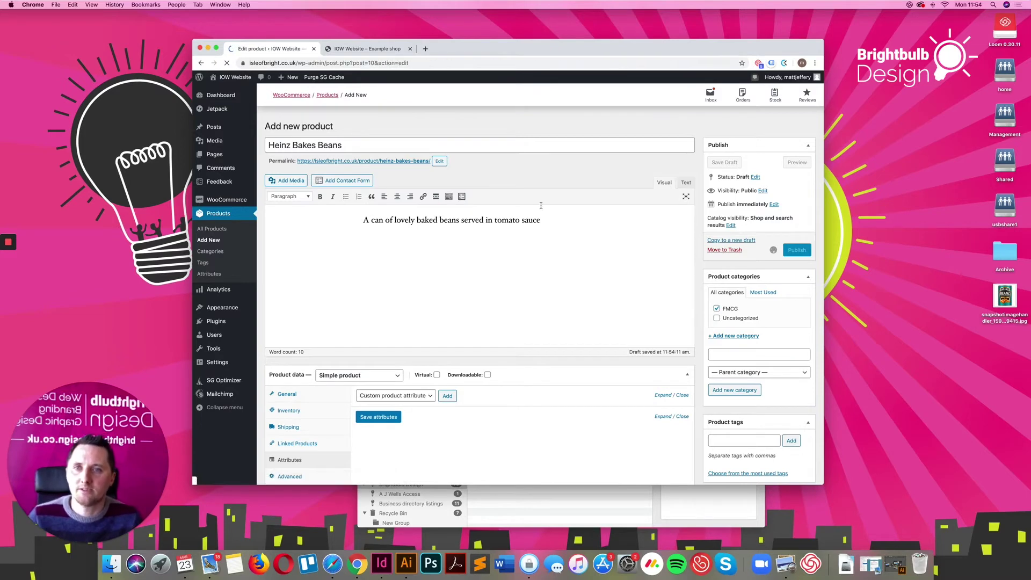
{"action": "left_click", "coordinate": [371, 49]}
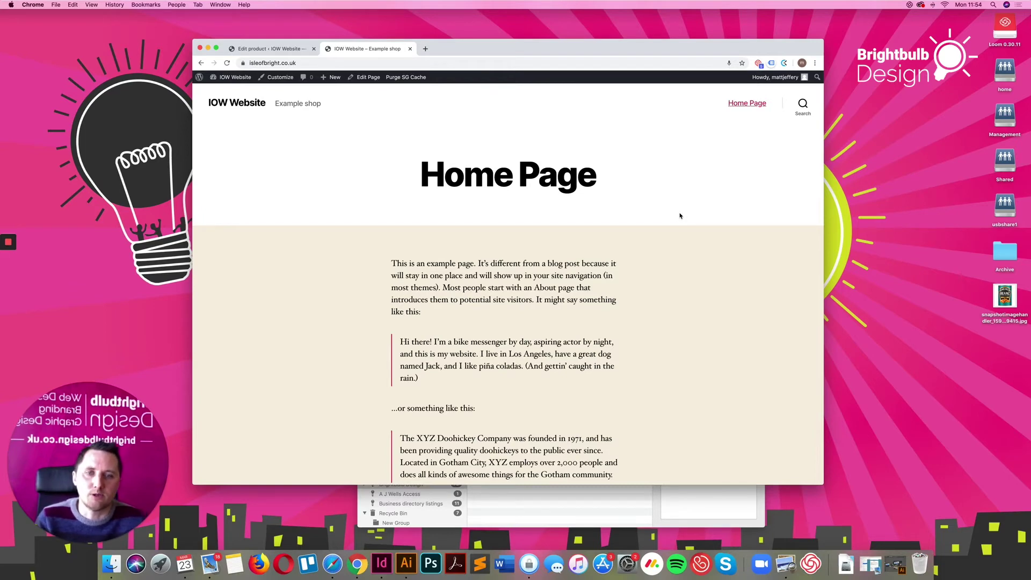
Reload the IOW Website home page so its menu shows Cart, Checkout, My account and Shop.
{"action": "scroll", "coordinate": [682, 232], "scroll_direction": "up", "scroll_amount": 5}
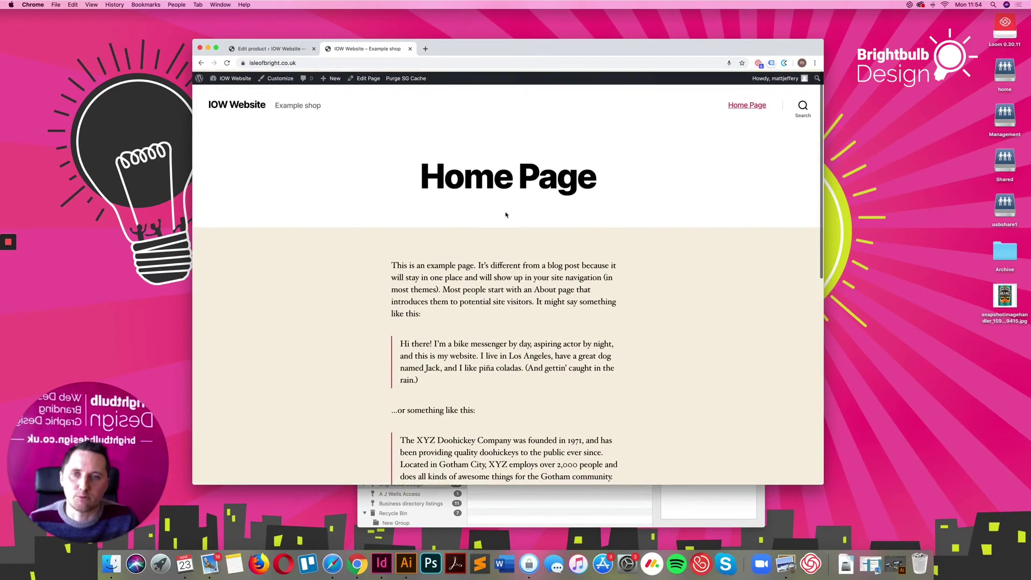
{"action": "left_click", "coordinate": [227, 63]}
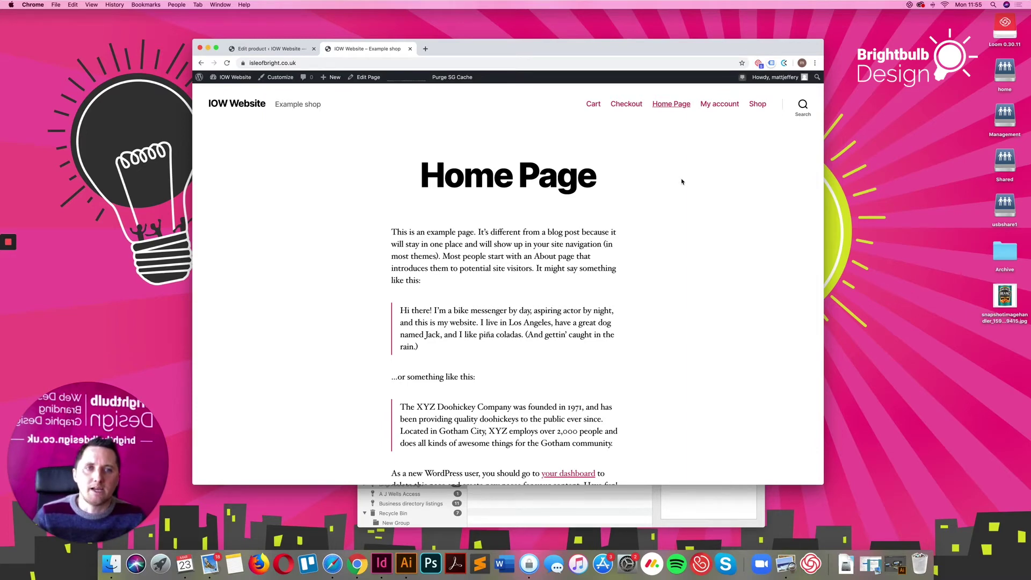
{"action": "left_click", "coordinate": [276, 48]}
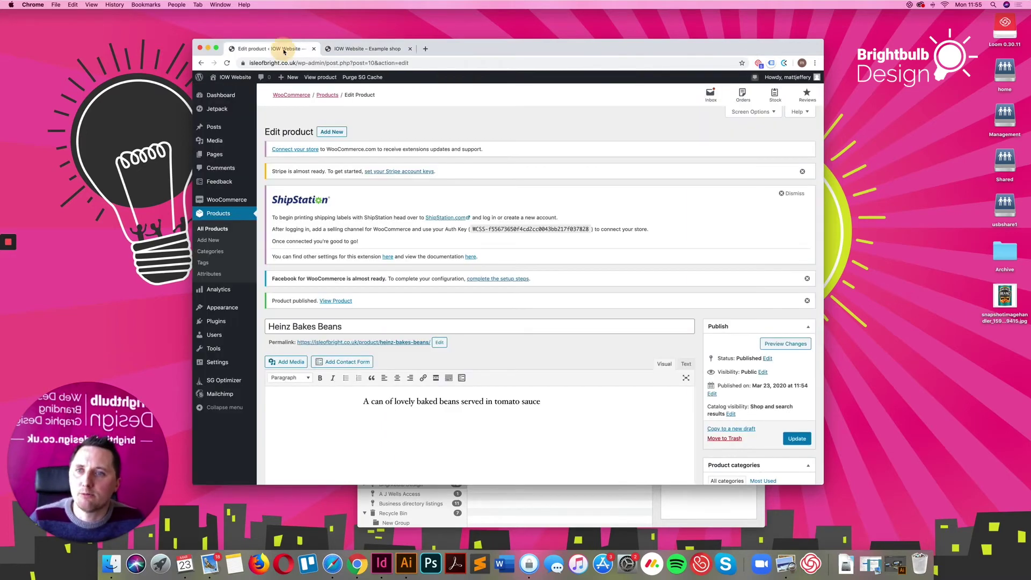
{"action": "left_click", "coordinate": [219, 155]}
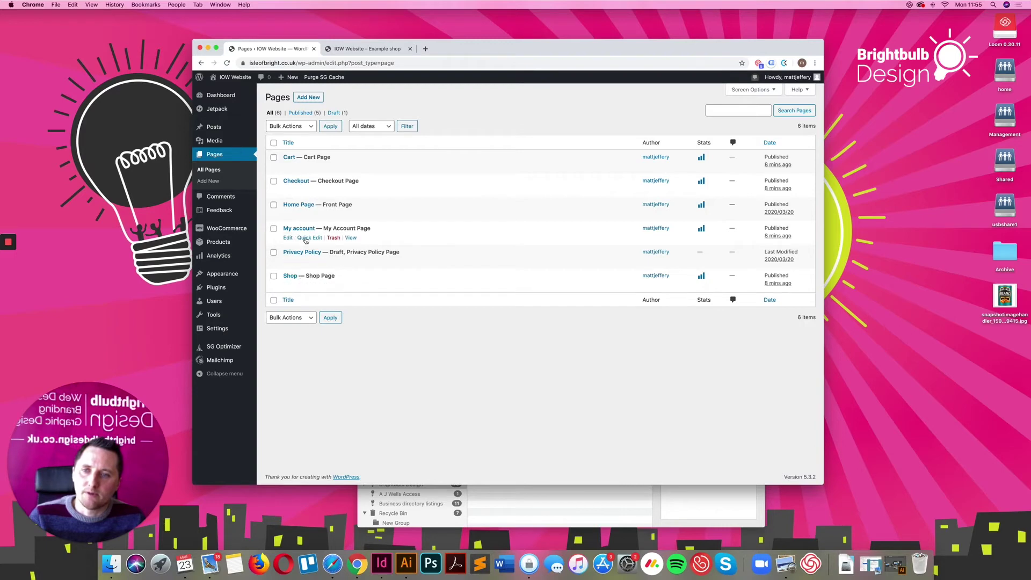
{"action": "left_click", "coordinate": [361, 49]}
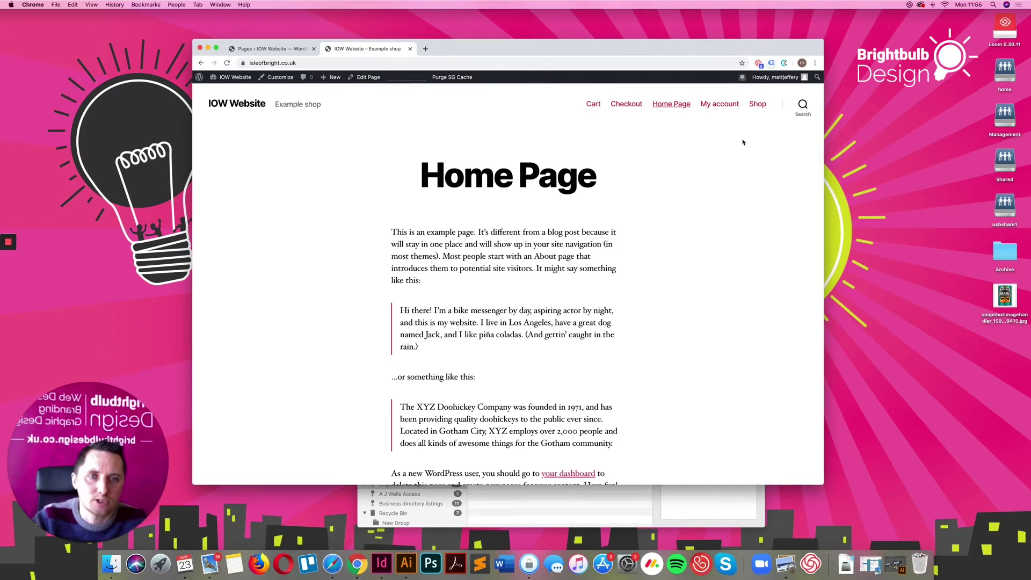
From the Shop listing, open the Heinz Bakes Beans page showing £1.10 and 100 in stock.
{"action": "left_click", "coordinate": [756, 105]}
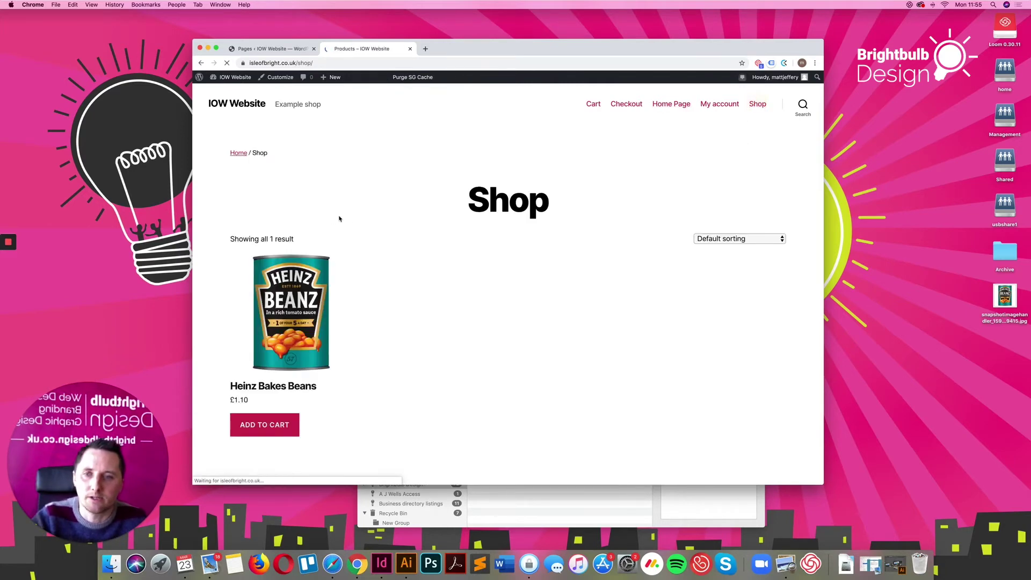
{"action": "scroll", "coordinate": [488, 257], "scroll_direction": "down", "scroll_amount": 2}
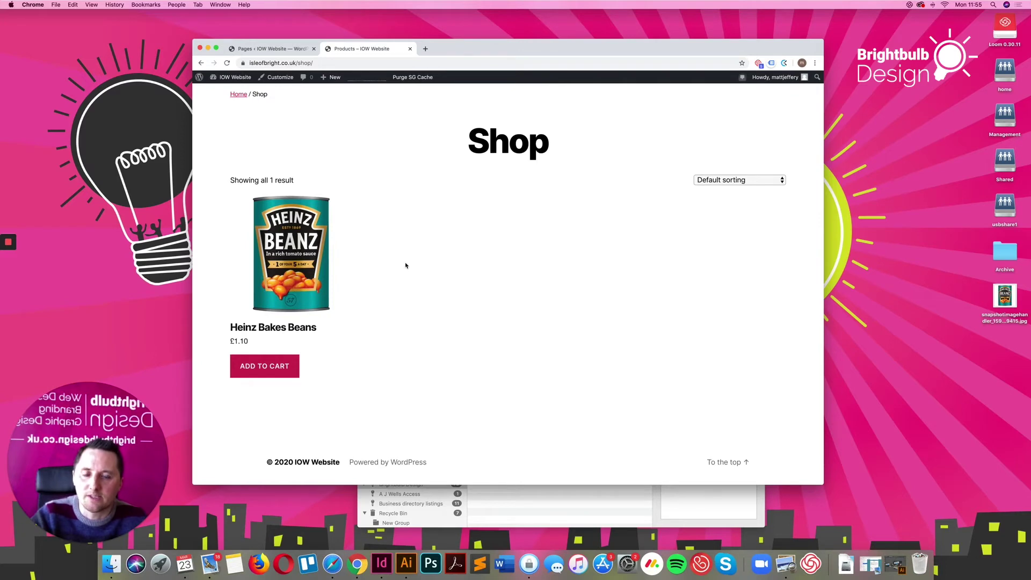
{"action": "left_click", "coordinate": [283, 275]}
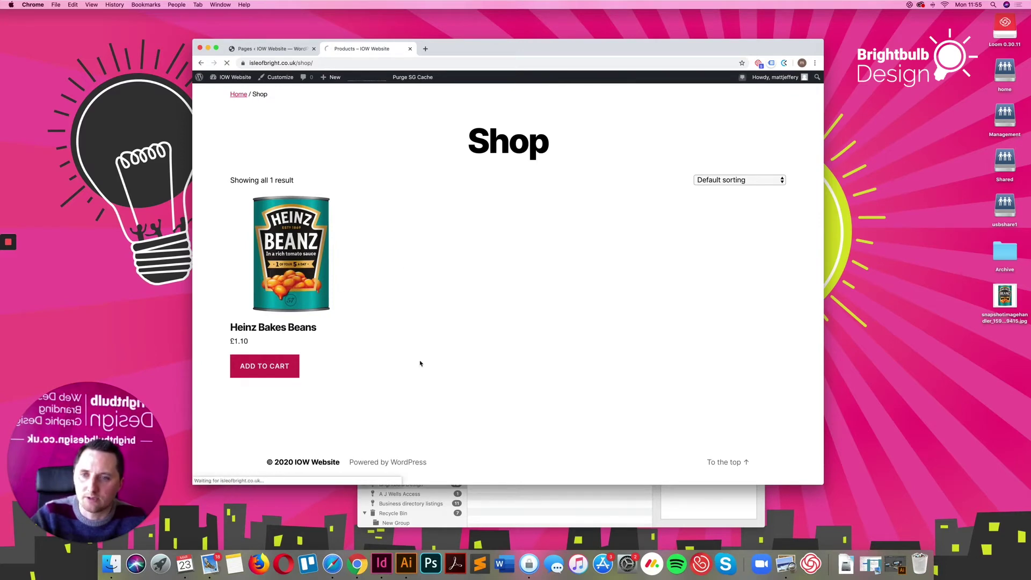
{"action": "scroll", "coordinate": [537, 322], "scroll_direction": "down", "scroll_amount": 3}
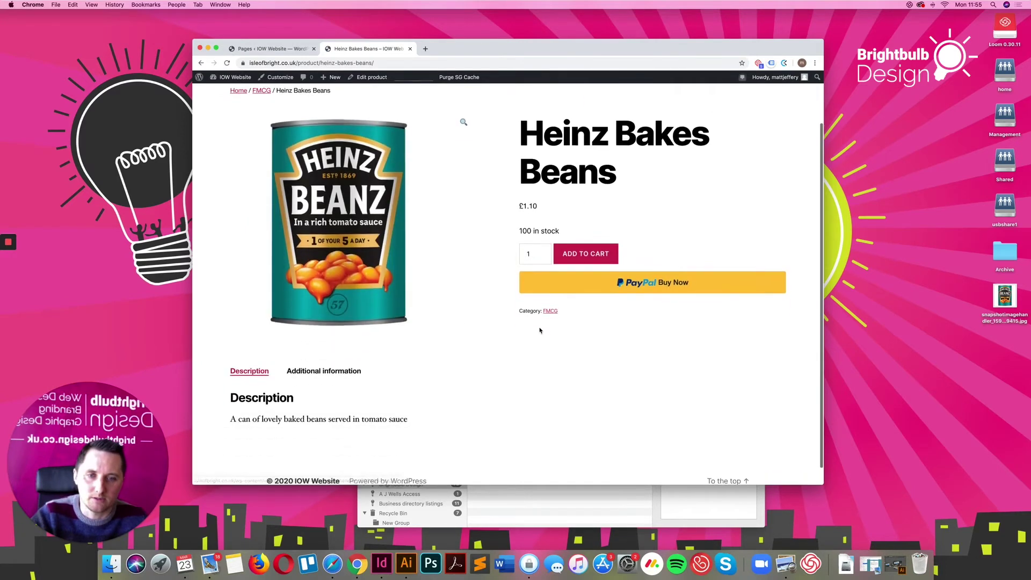
{"action": "scroll", "coordinate": [484, 343], "scroll_direction": "up", "scroll_amount": 3}
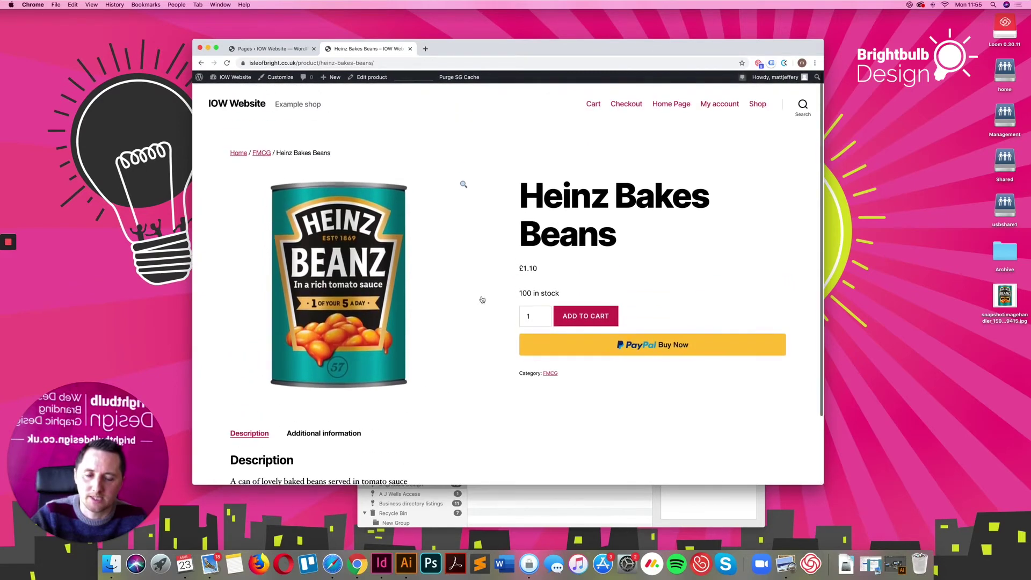
{"action": "scroll", "coordinate": [495, 305], "scroll_direction": "down", "scroll_amount": 3}
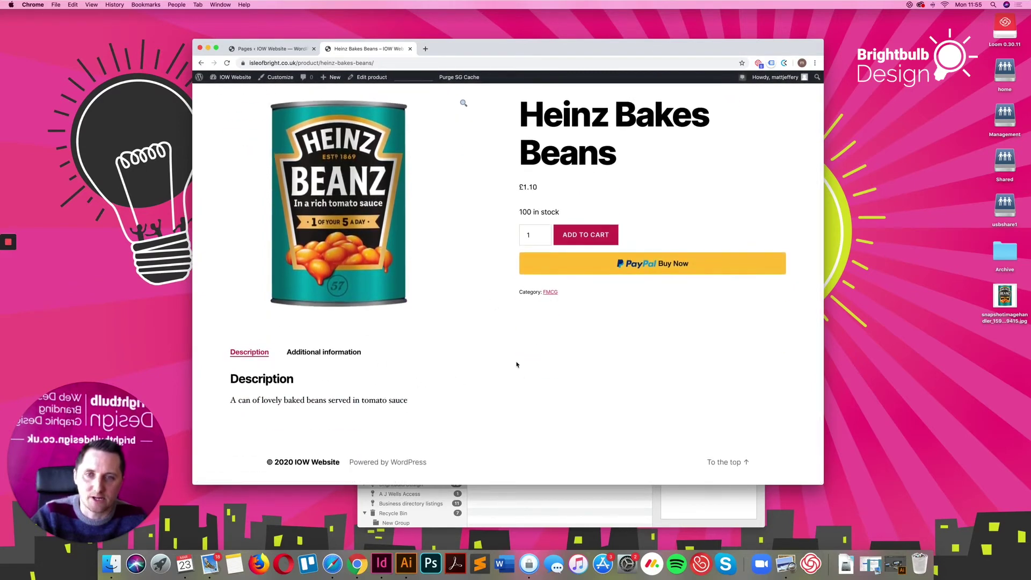
{"action": "scroll", "coordinate": [516, 366], "scroll_direction": "up", "scroll_amount": 3}
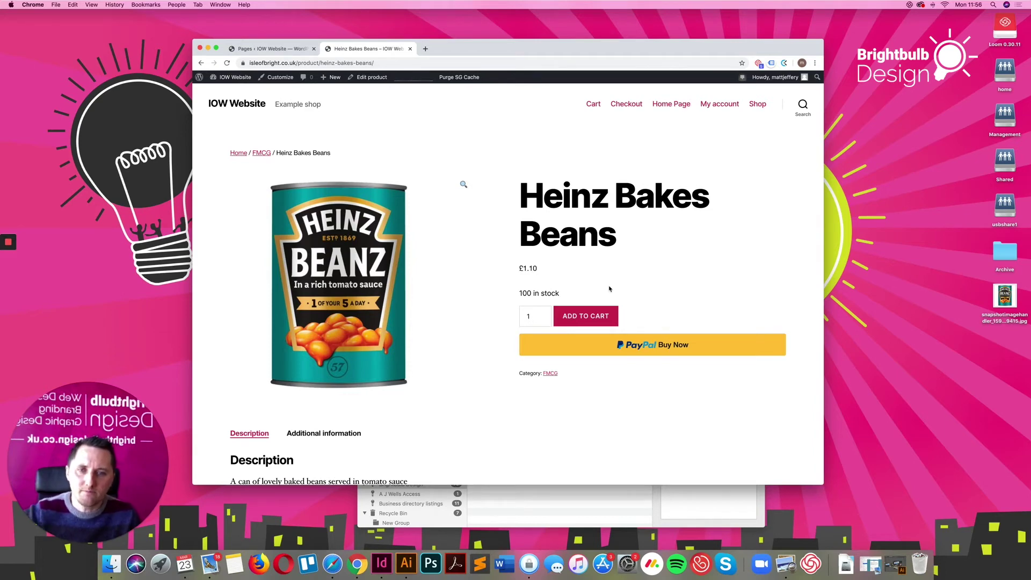
{"action": "left_click", "coordinate": [604, 313]}
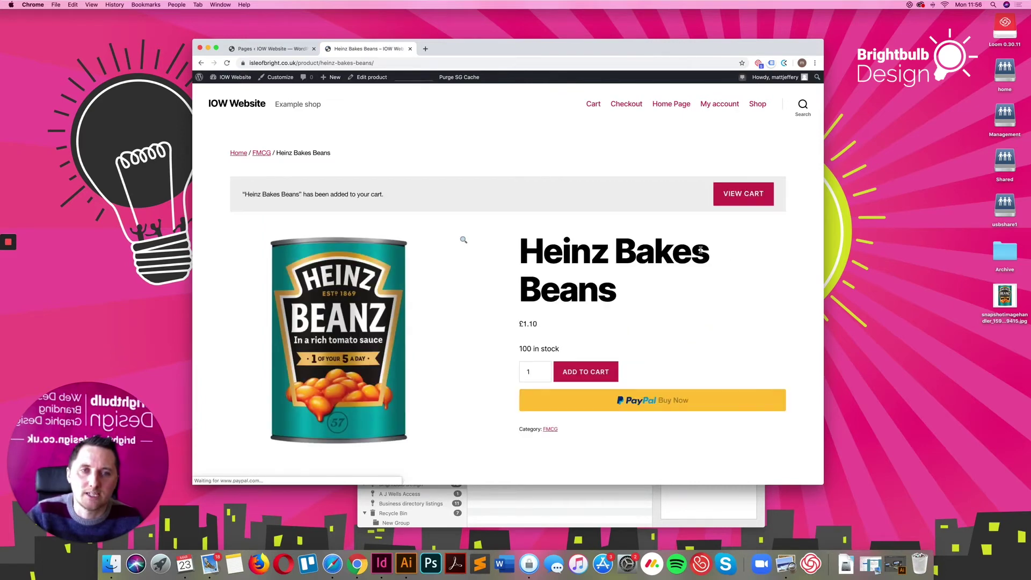
{"action": "left_click", "coordinate": [743, 193]}
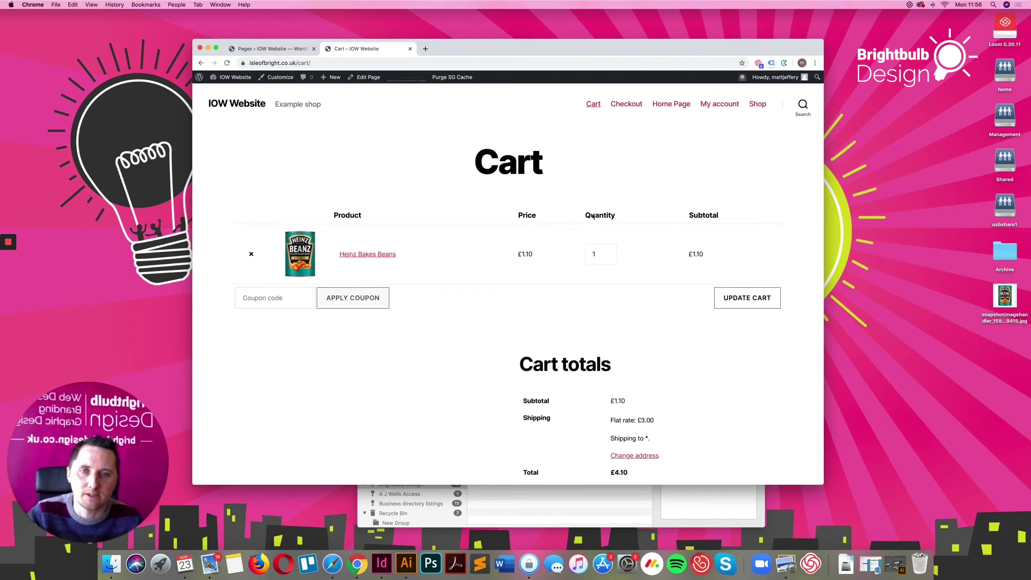
{"action": "scroll", "coordinate": [680, 263], "scroll_direction": "down", "scroll_amount": 5}
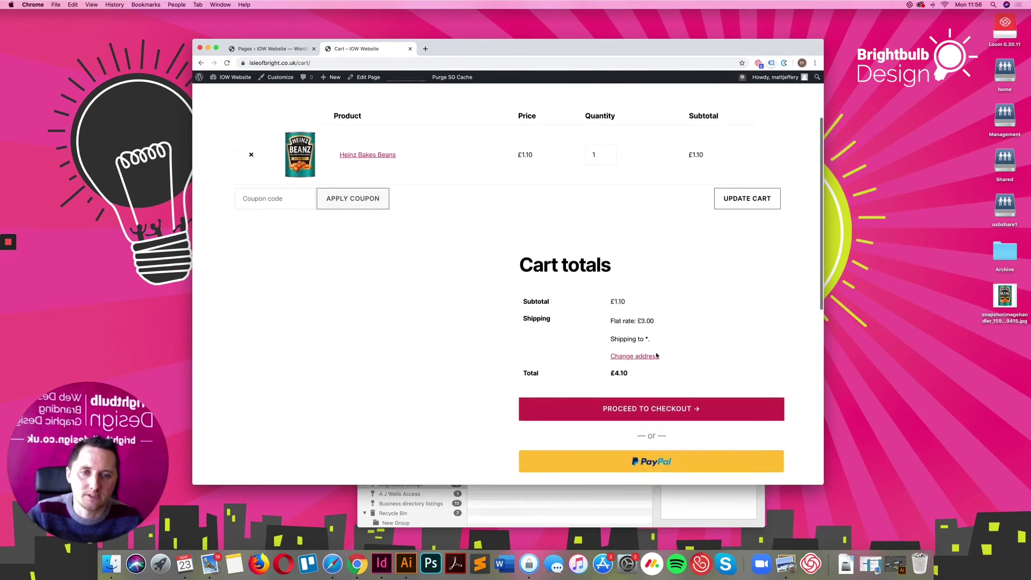
{"action": "scroll", "coordinate": [659, 348], "scroll_direction": "down", "scroll_amount": 2}
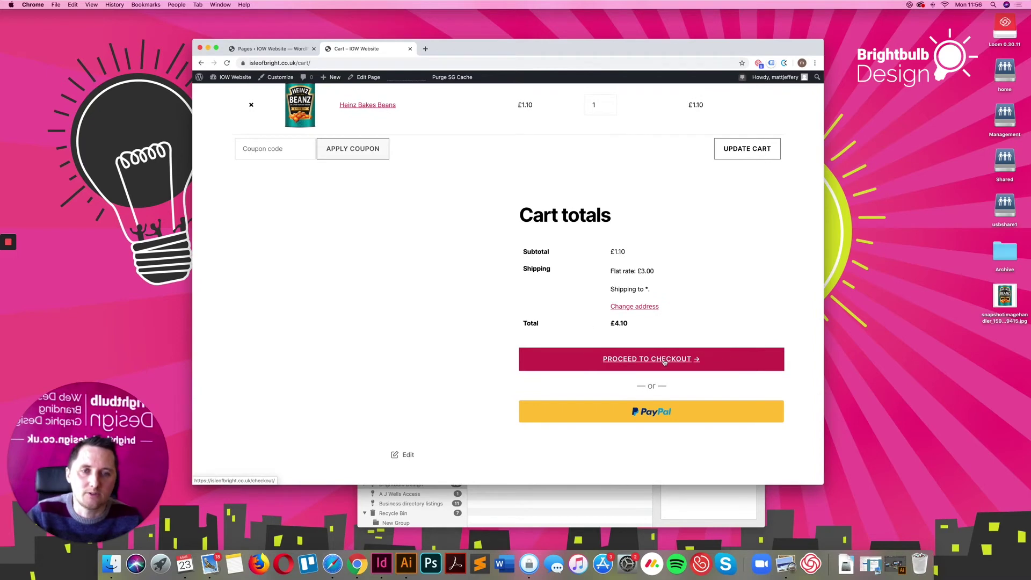
{"action": "left_click", "coordinate": [551, 355]}
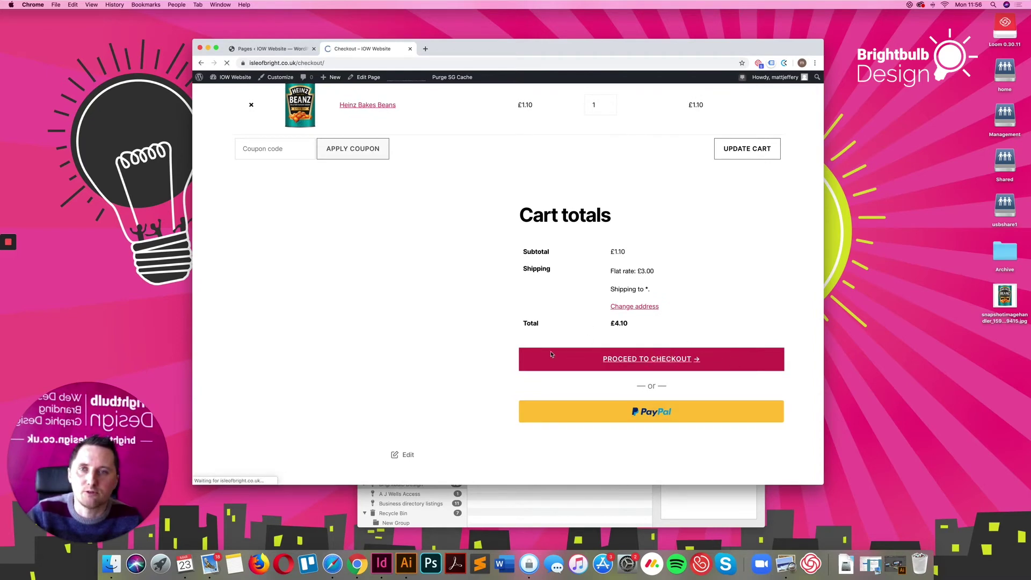
{"action": "scroll", "coordinate": [464, 289], "scroll_direction": "down", "scroll_amount": 3}
{"action": "scroll", "coordinate": [464, 289], "scroll_direction": "down", "scroll_amount": 4}
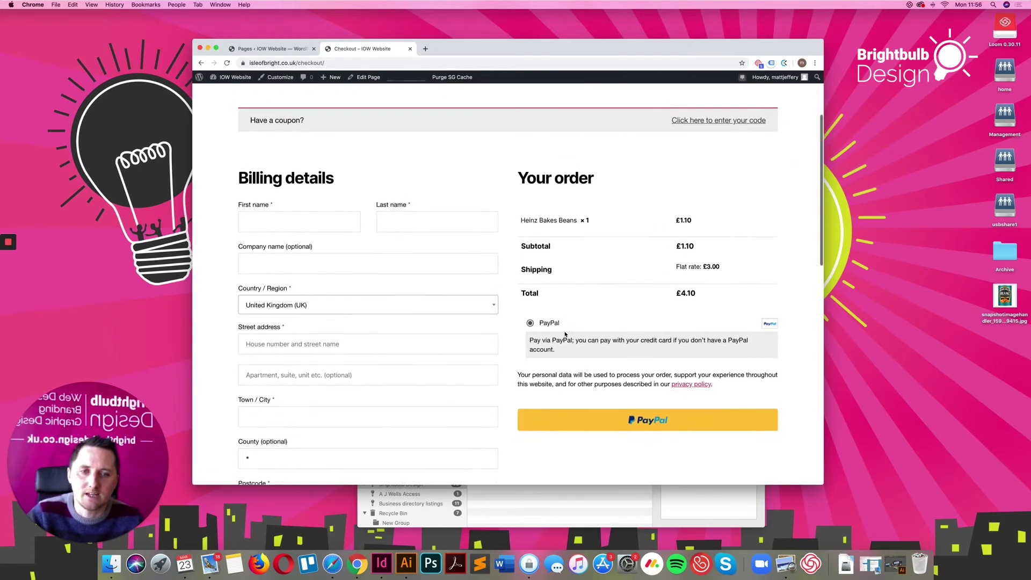
{"action": "scroll", "coordinate": [520, 333], "scroll_direction": "down", "scroll_amount": 2}
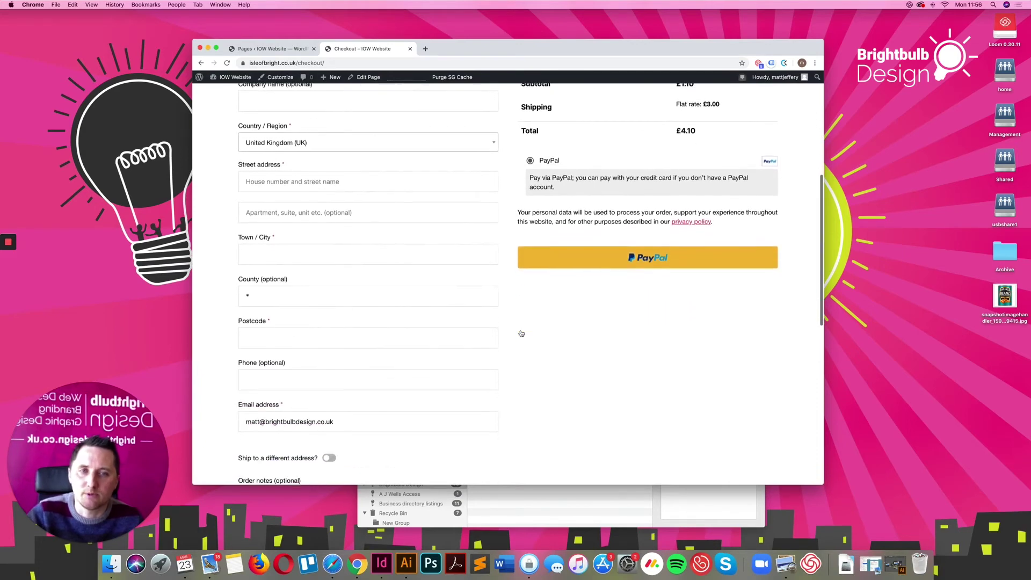
{"action": "scroll", "coordinate": [520, 333], "scroll_direction": "up", "scroll_amount": 3}
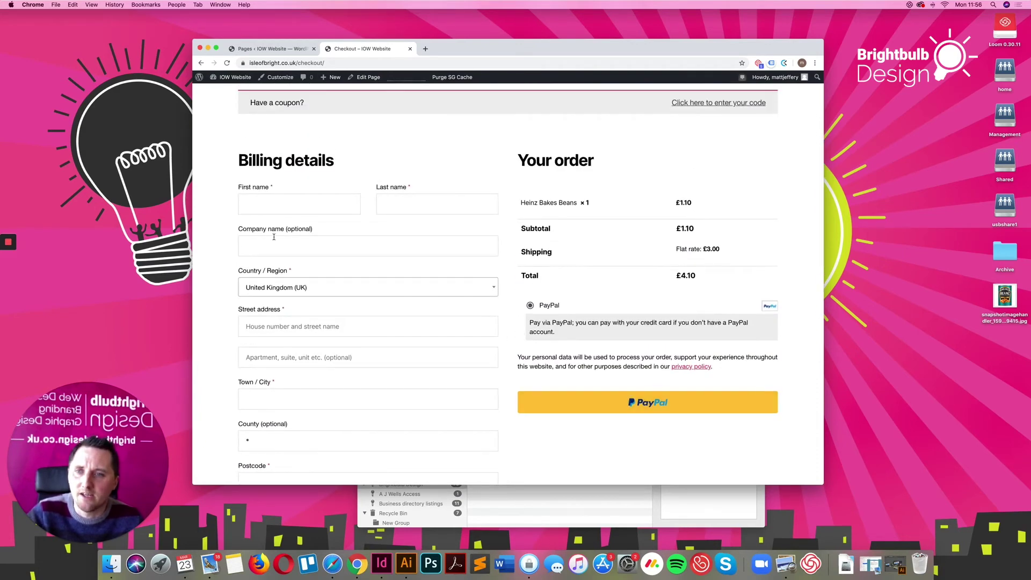
{"action": "scroll", "coordinate": [320, 233], "scroll_direction": "down", "scroll_amount": 10}
{"action": "scroll", "coordinate": [408, 283], "scroll_direction": "up", "scroll_amount": 4}
{"action": "scroll", "coordinate": [537, 295], "scroll_direction": "up", "scroll_amount": 9}
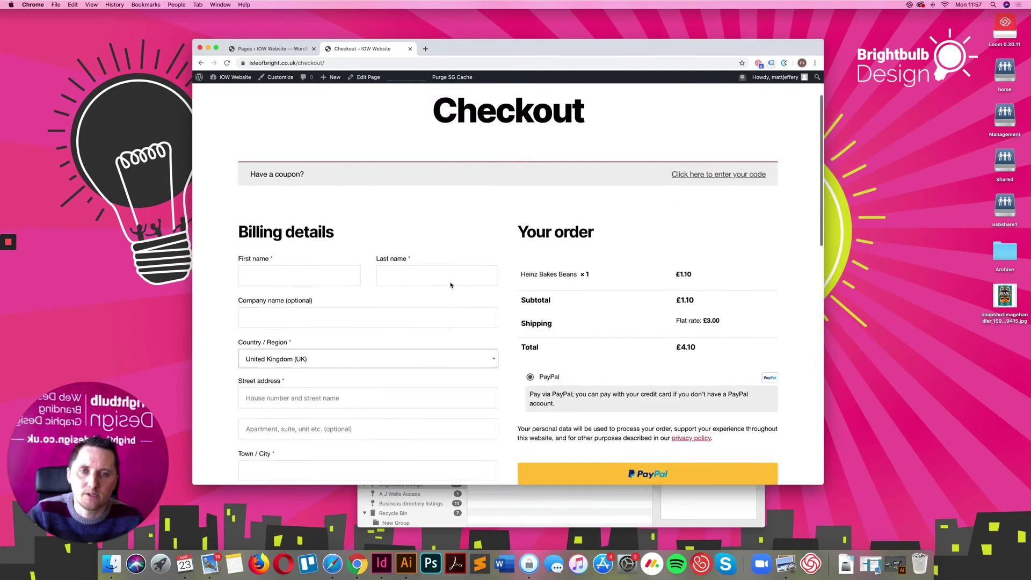
{"action": "scroll", "coordinate": [612, 305], "scroll_direction": "down", "scroll_amount": 5}
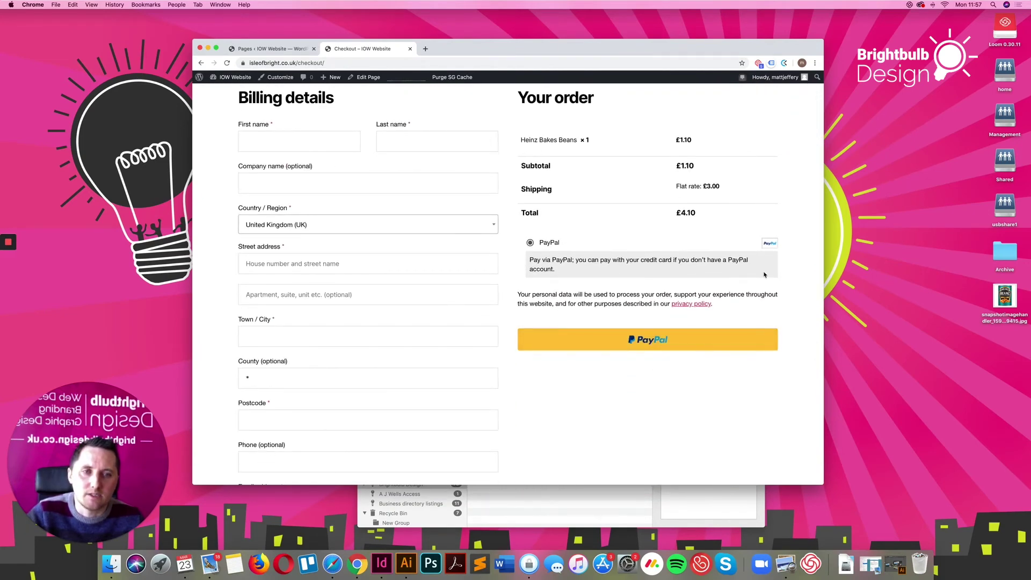
{"action": "scroll", "coordinate": [588, 326], "scroll_direction": "up", "scroll_amount": 6}
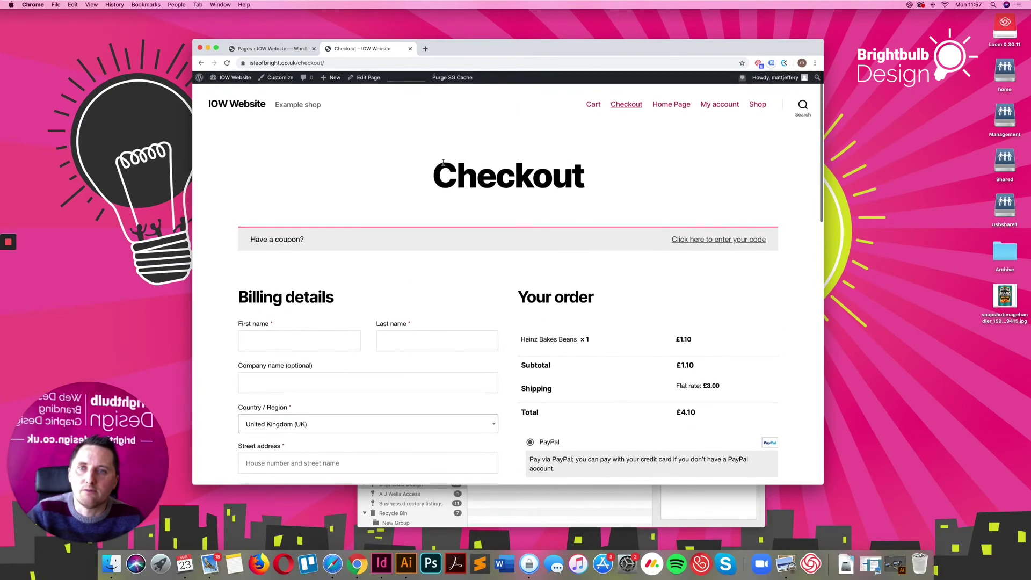
Return to the WordPress admin Pages list via the 'Pages < IOW Website' tab.
{"action": "left_click", "coordinate": [295, 49]}
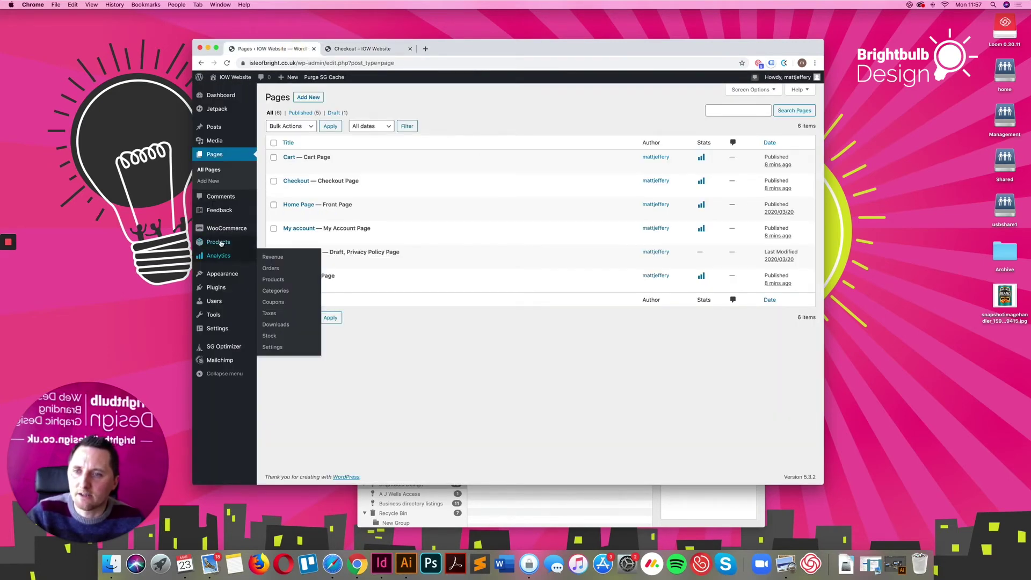
{"action": "mouse_move", "coordinate": [222, 232]}
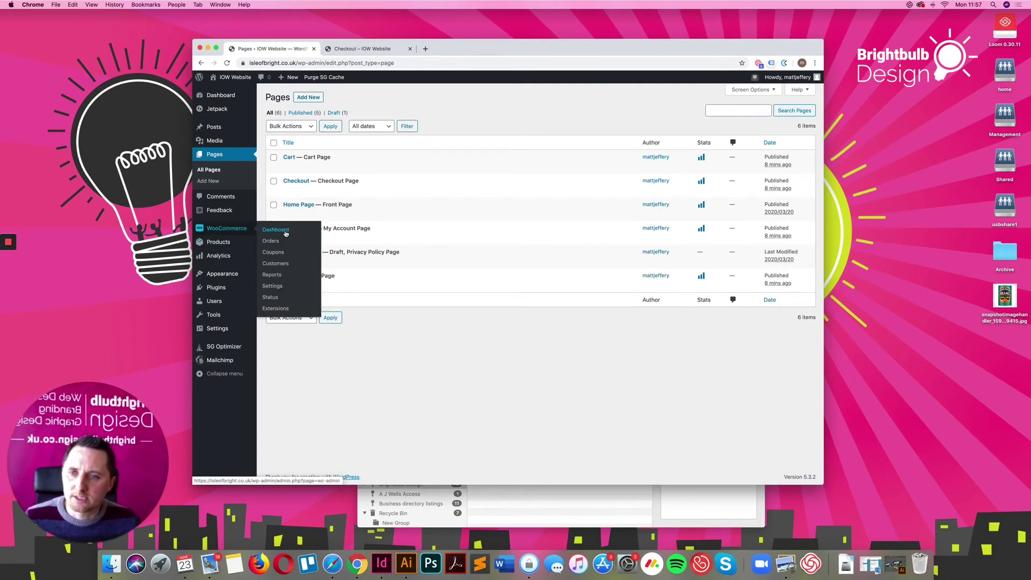
Open the PayPal Checkout settings under WooCommerce > Settings > Payments.
{"action": "left_click", "coordinate": [272, 288]}
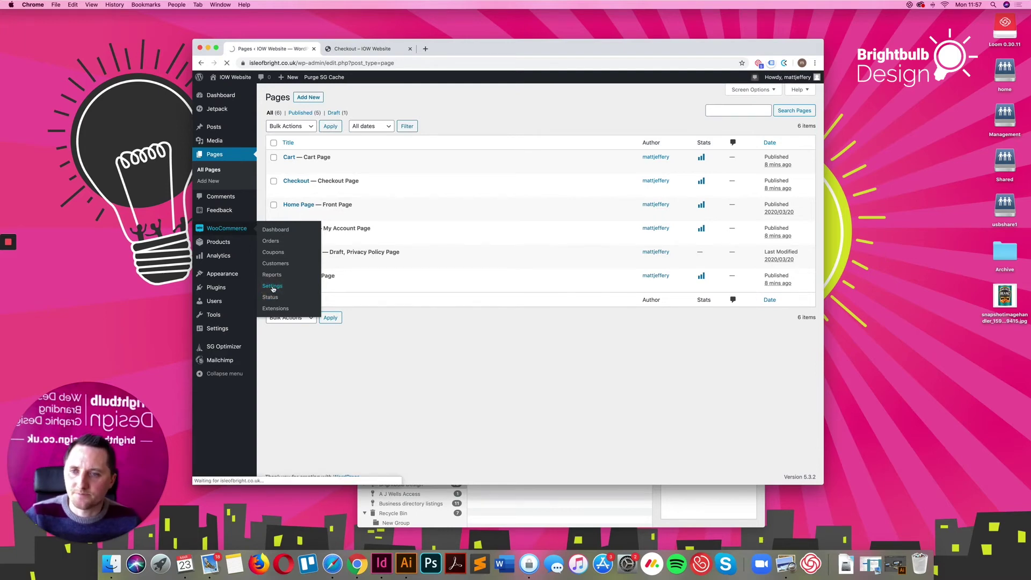
{"action": "scroll", "coordinate": [540, 195], "scroll_direction": "down", "scroll_amount": 5}
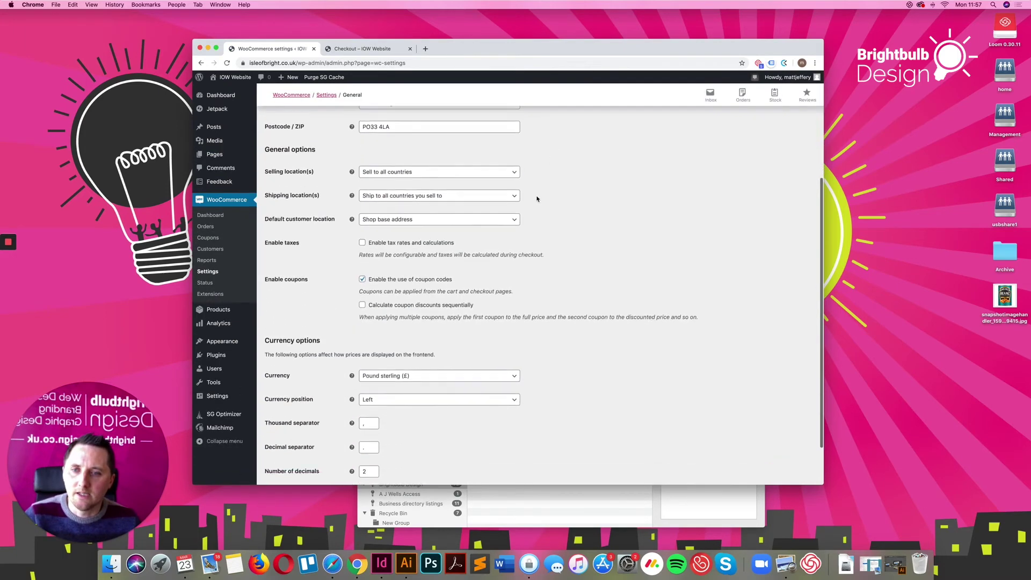
{"action": "scroll", "coordinate": [515, 197], "scroll_direction": "up", "scroll_amount": 5}
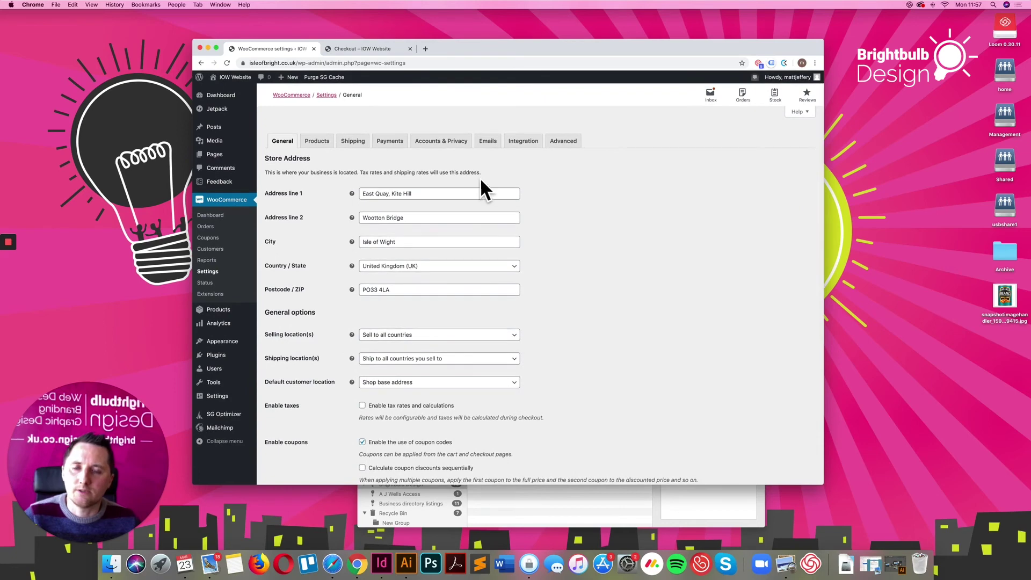
{"action": "left_click", "coordinate": [394, 145]}
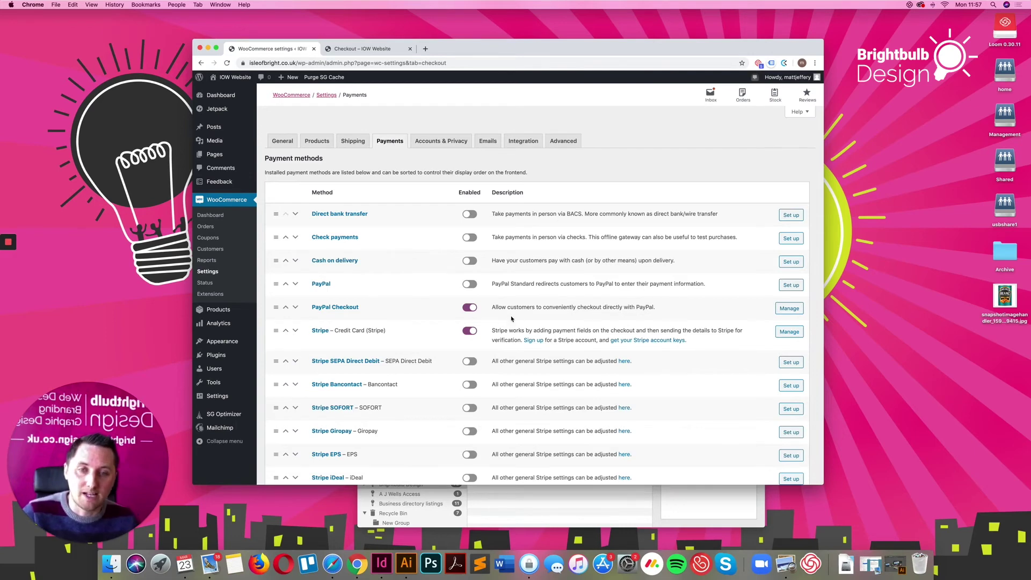
{"action": "left_click", "coordinate": [785, 311]}
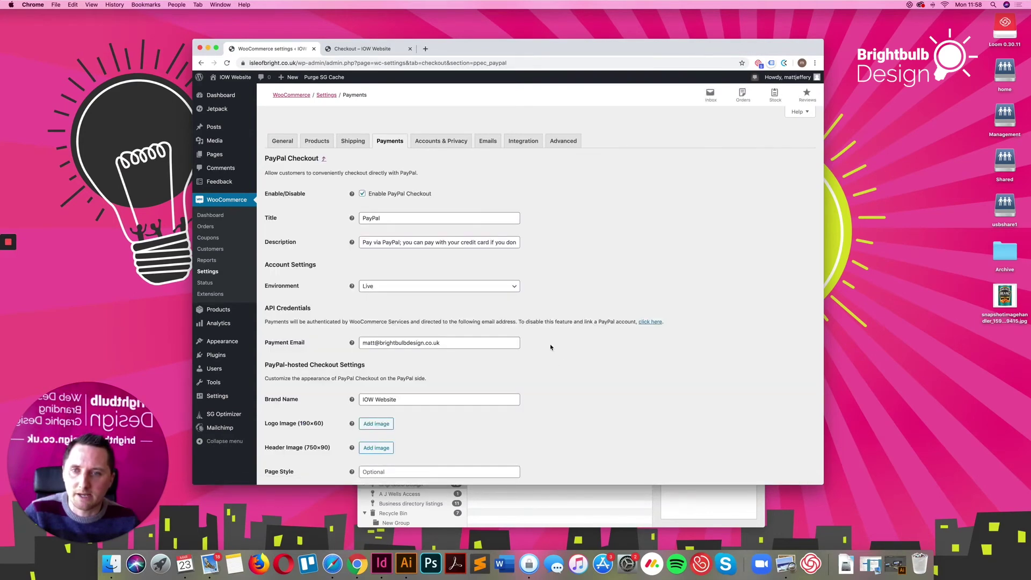
Review the PayPal Checkout options, including the payment email address, and save the changes.
{"action": "scroll", "coordinate": [548, 322], "scroll_direction": "down", "scroll_amount": 5}
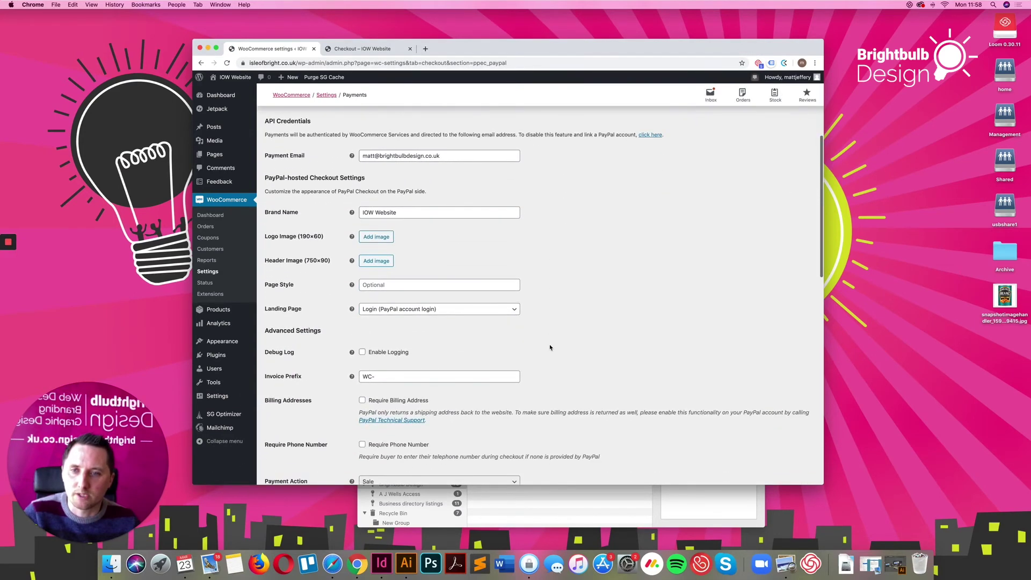
{"action": "scroll", "coordinate": [531, 360], "scroll_direction": "up", "scroll_amount": 5}
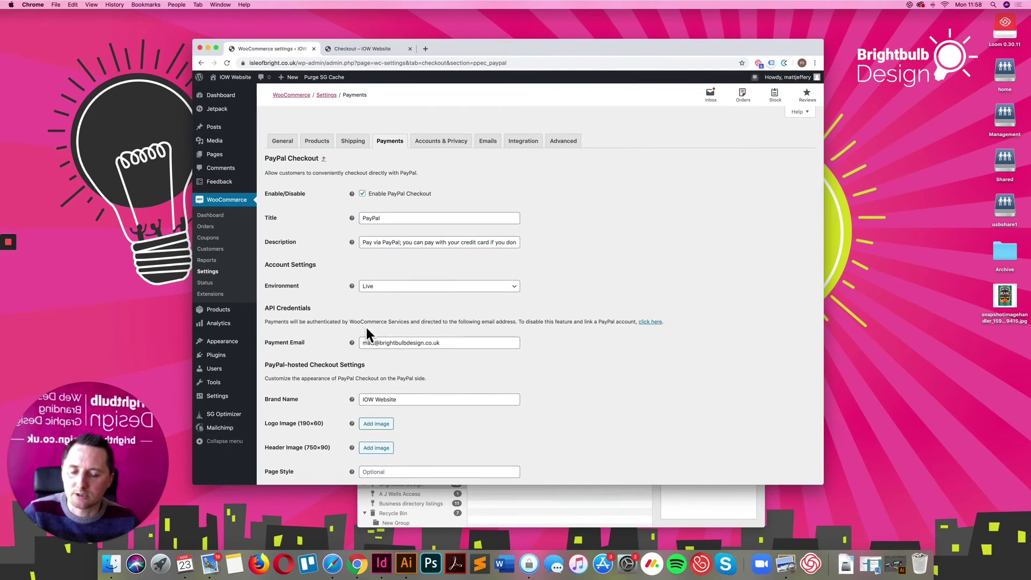
{"action": "left_click", "coordinate": [444, 343]}
{"action": "left_click", "coordinate": [542, 340]}
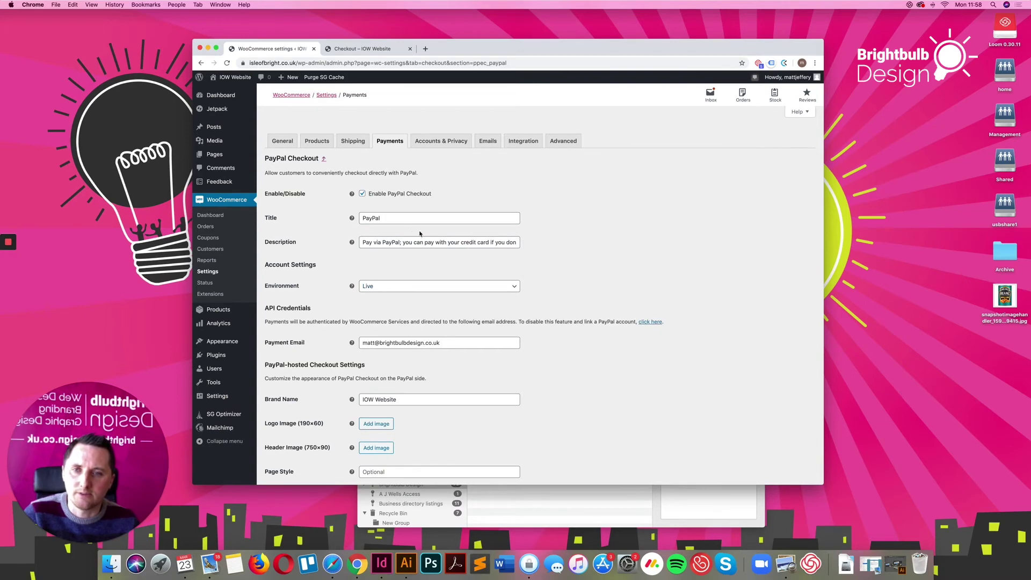
{"action": "scroll", "coordinate": [414, 265], "scroll_direction": "down", "scroll_amount": 5}
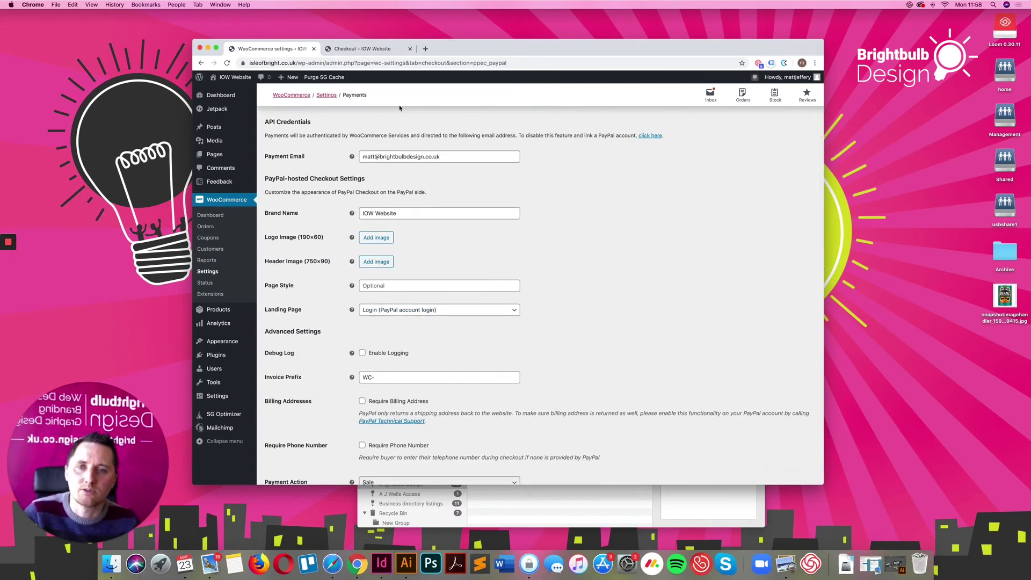
{"action": "scroll", "coordinate": [414, 172], "scroll_direction": "down", "scroll_amount": 1}
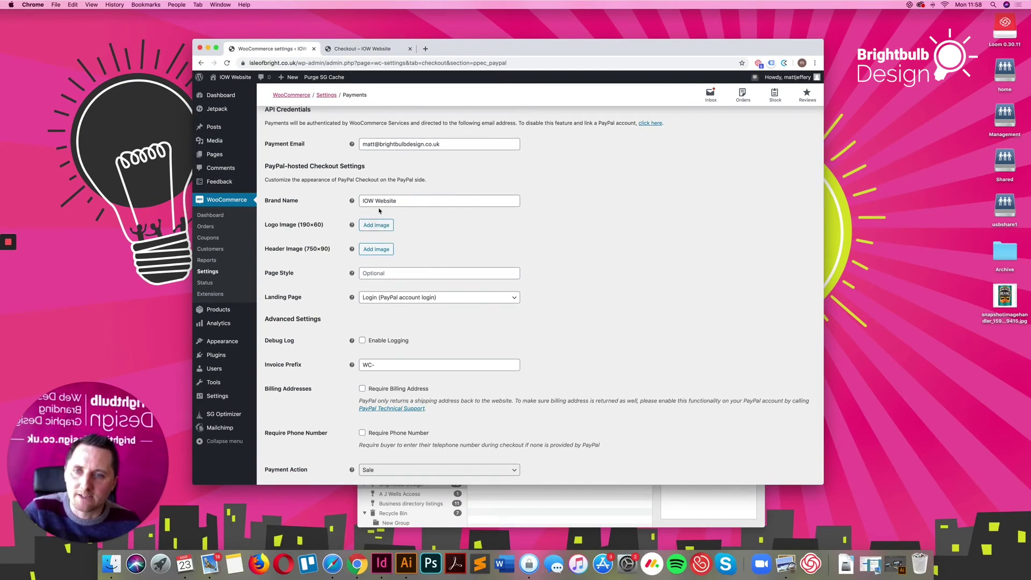
{"action": "scroll", "coordinate": [429, 267], "scroll_direction": "down", "scroll_amount": 4}
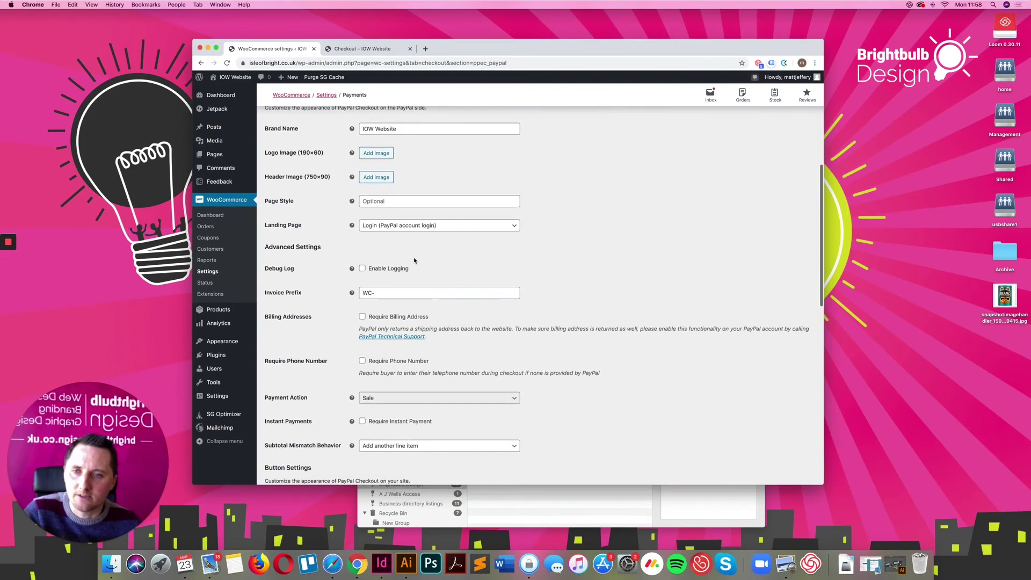
{"action": "scroll", "coordinate": [398, 265], "scroll_direction": "down", "scroll_amount": 11}
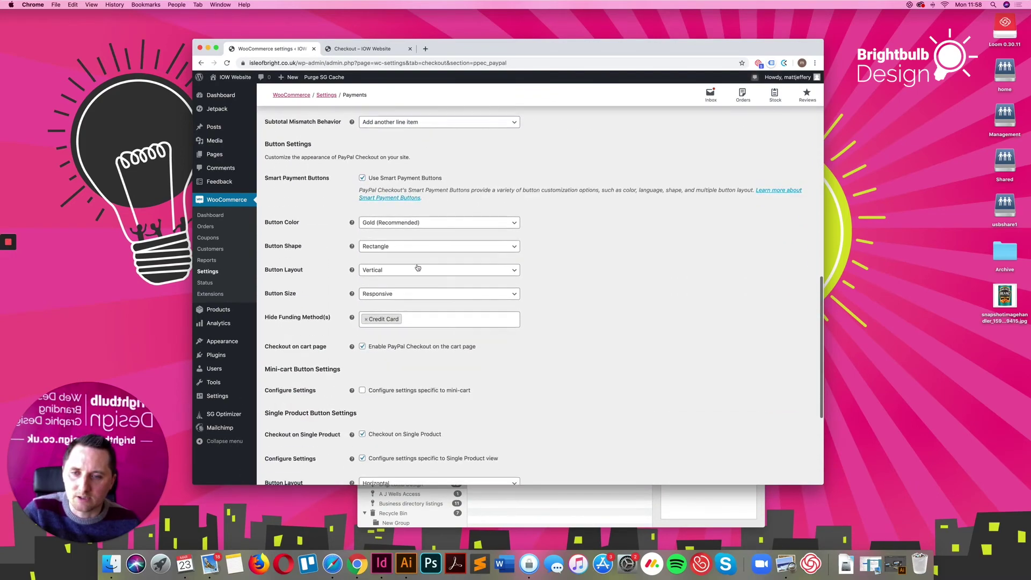
{"action": "scroll", "coordinate": [419, 267], "scroll_direction": "up", "scroll_amount": 14}
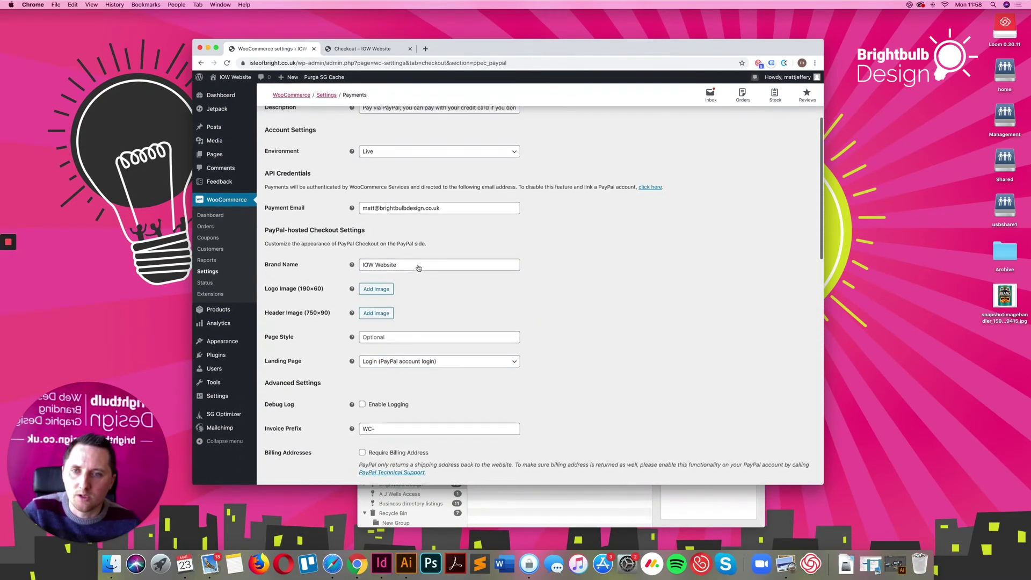
{"action": "scroll", "coordinate": [417, 213], "scroll_direction": "down", "scroll_amount": 13}
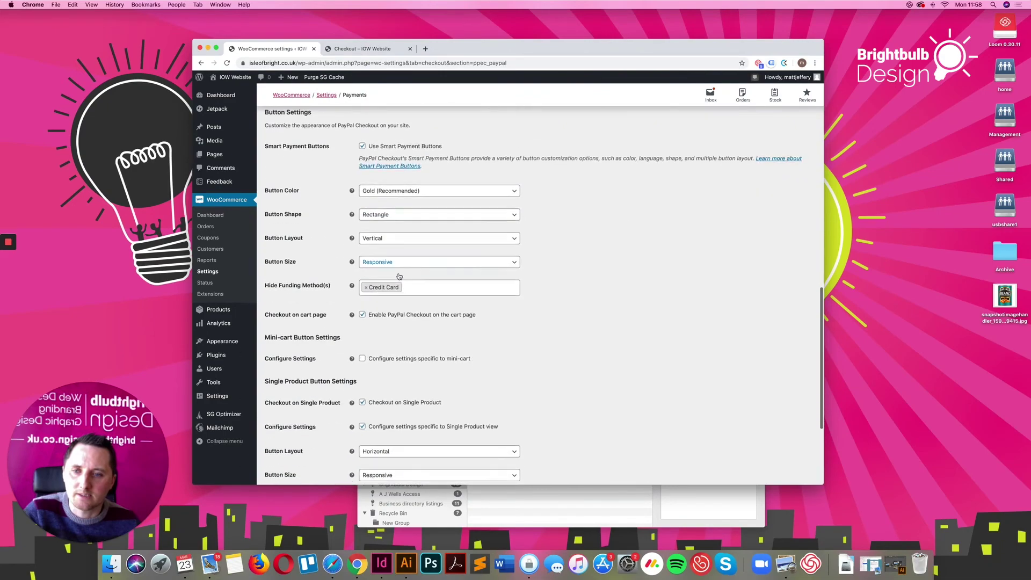
{"action": "scroll", "coordinate": [395, 276], "scroll_direction": "up", "scroll_amount": 6}
{"action": "scroll", "coordinate": [394, 276], "scroll_direction": "up", "scroll_amount": 8}
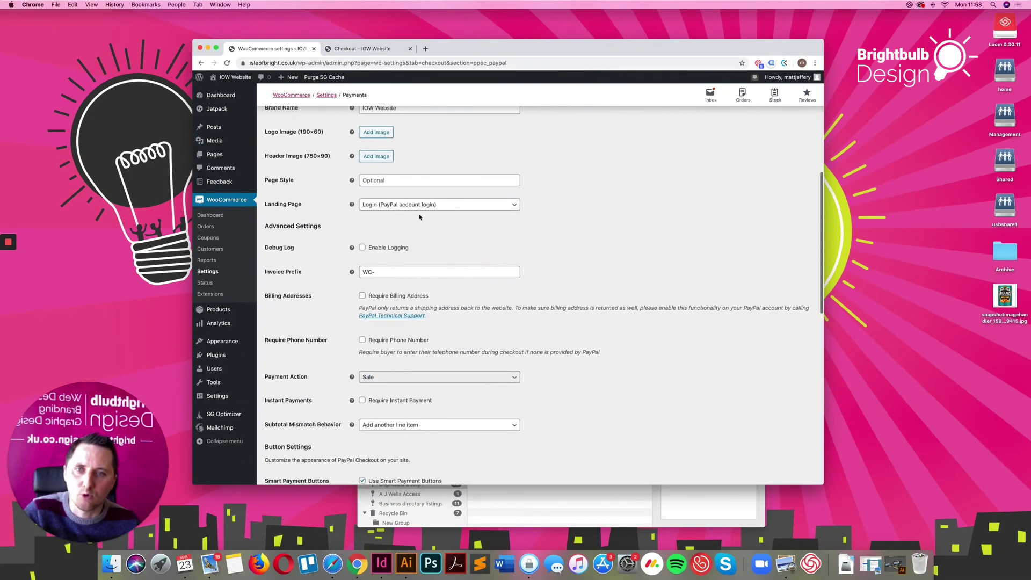
{"action": "scroll", "coordinate": [358, 306], "scroll_direction": "down", "scroll_amount": 15}
{"action": "left_click", "coordinate": [270, 441]}
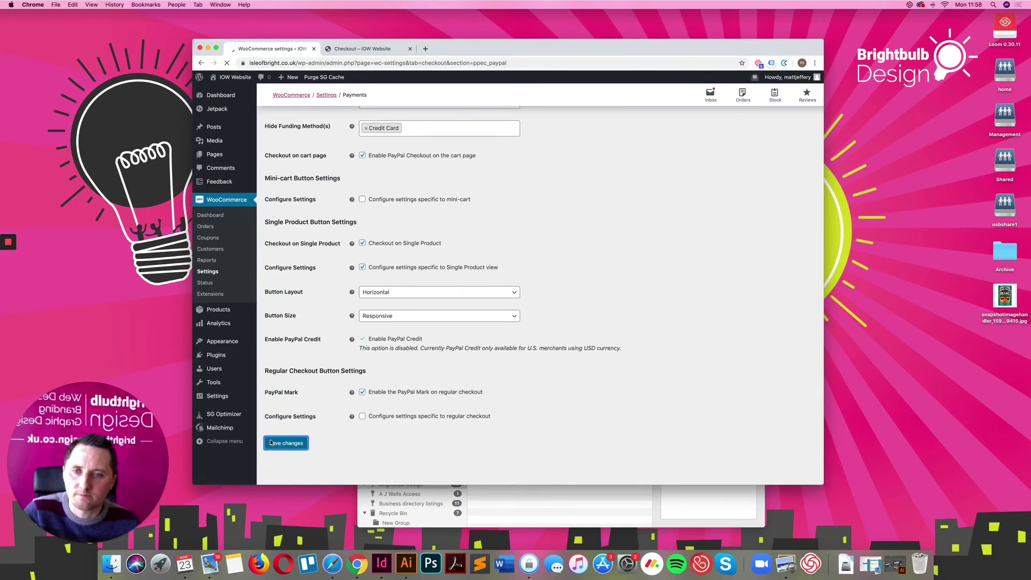
{"action": "scroll", "coordinate": [446, 358], "scroll_direction": "down", "scroll_amount": 3}
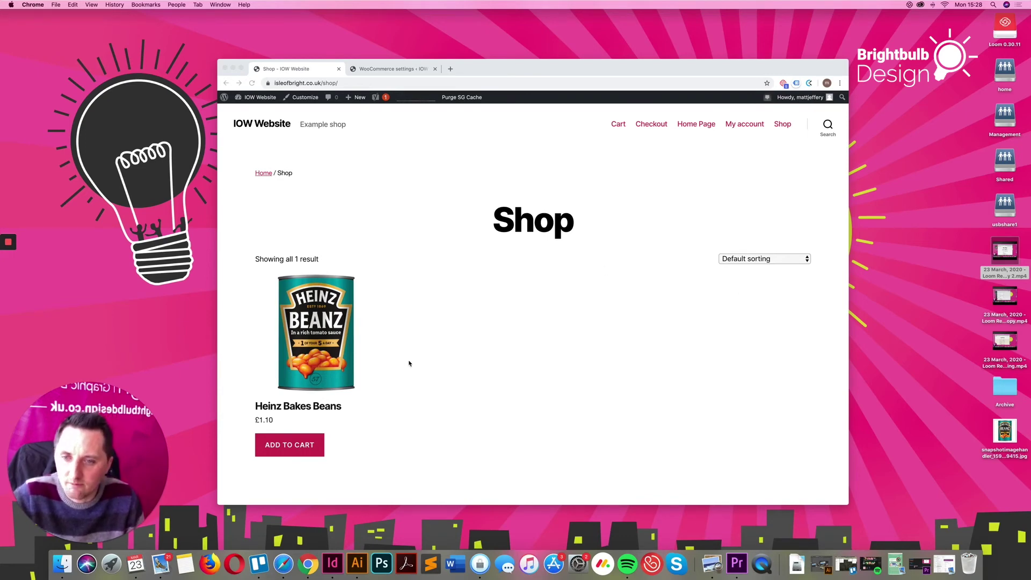
Add Heinz Bakes Beans to the cart and change the quantity from 2 to 1.
{"action": "left_click", "coordinate": [438, 358]}
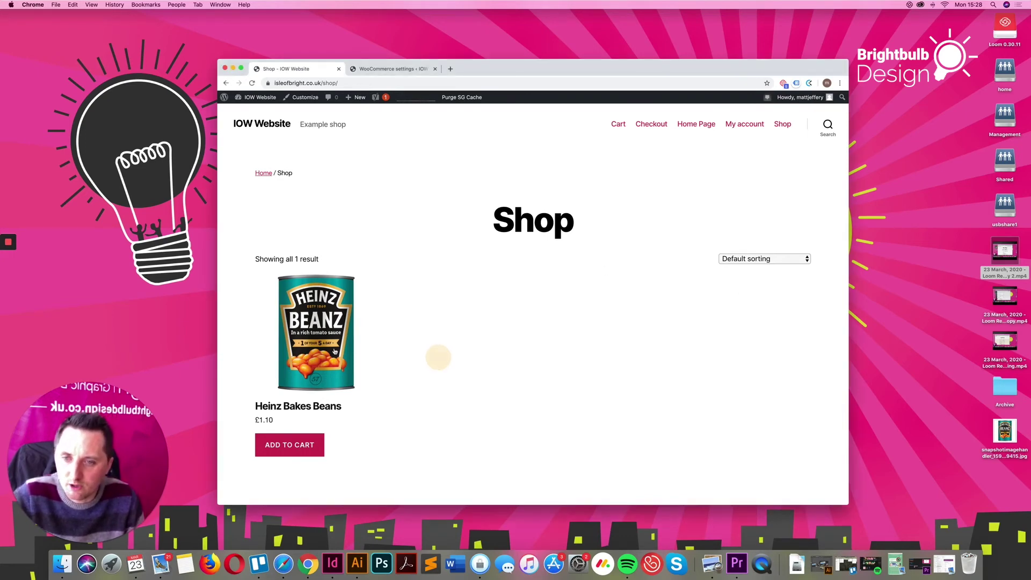
{"action": "left_click", "coordinate": [281, 450]}
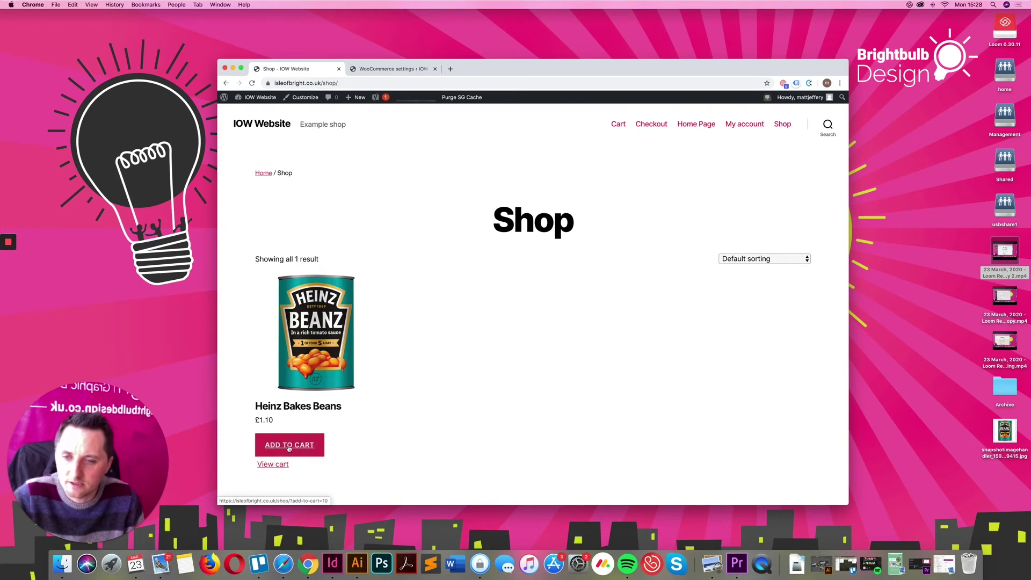
{"action": "left_click", "coordinate": [273, 465]}
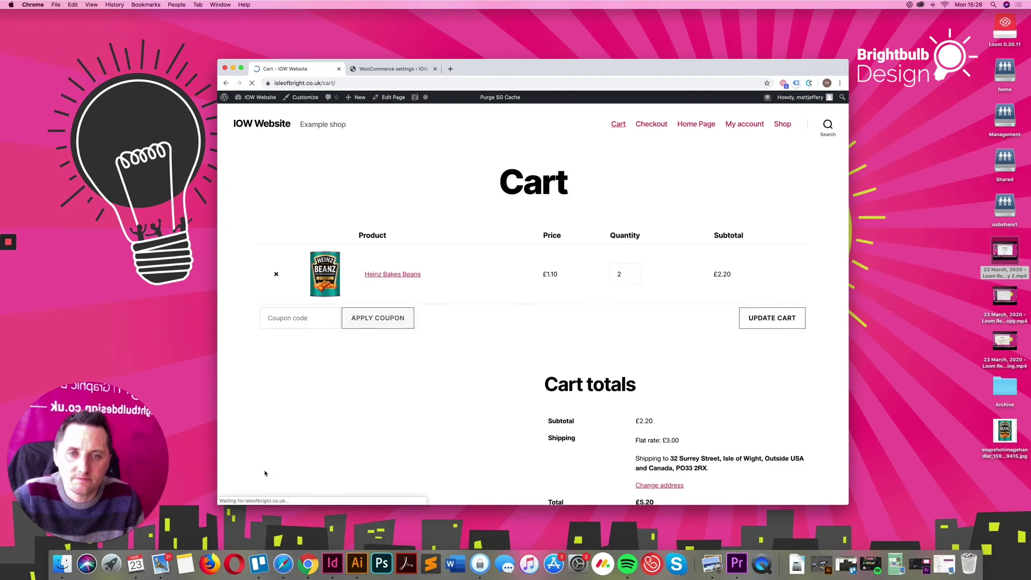
{"action": "double_click", "coordinate": [631, 275]}
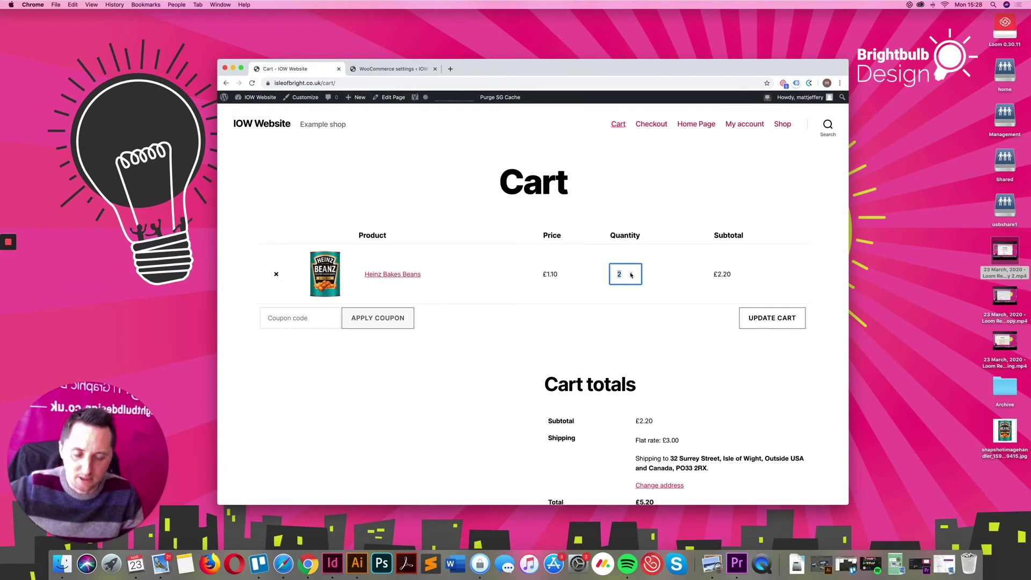
{"action": "type", "text": "1"}
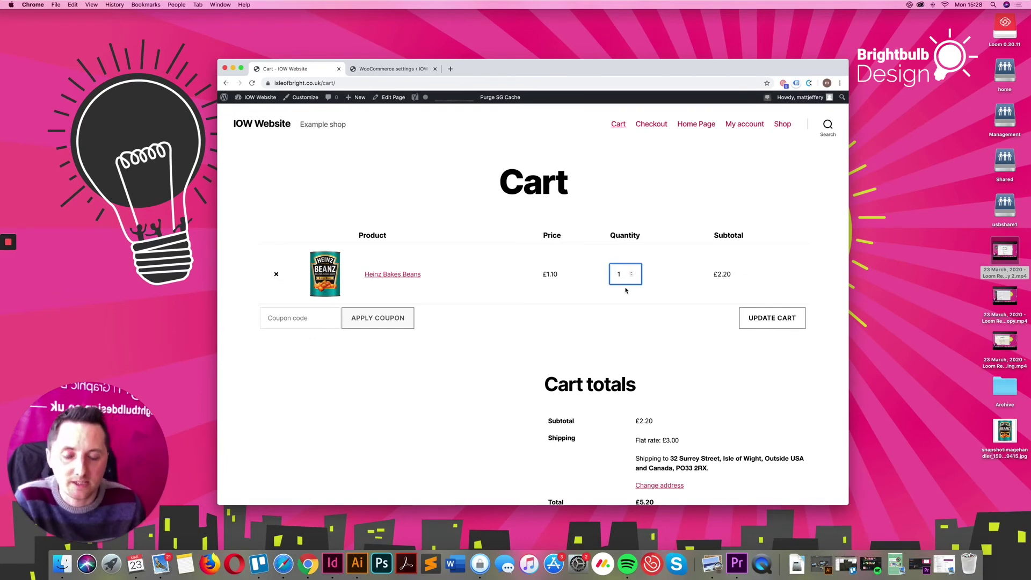
{"action": "left_click", "coordinate": [766, 321]}
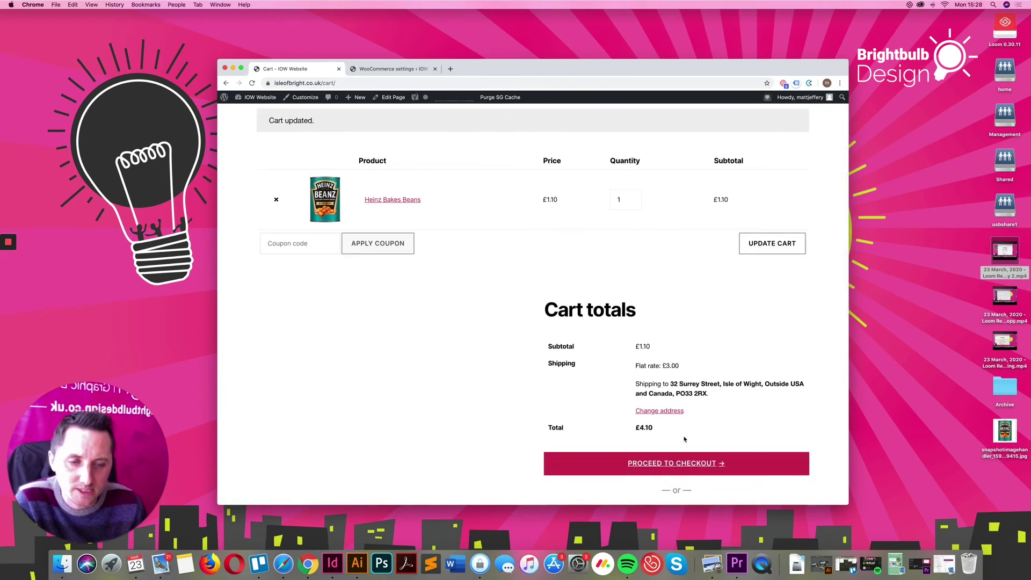
Proceed from the cart to Checkout and start paying the £4.10 order with PayPal.
{"action": "left_click", "coordinate": [663, 465]}
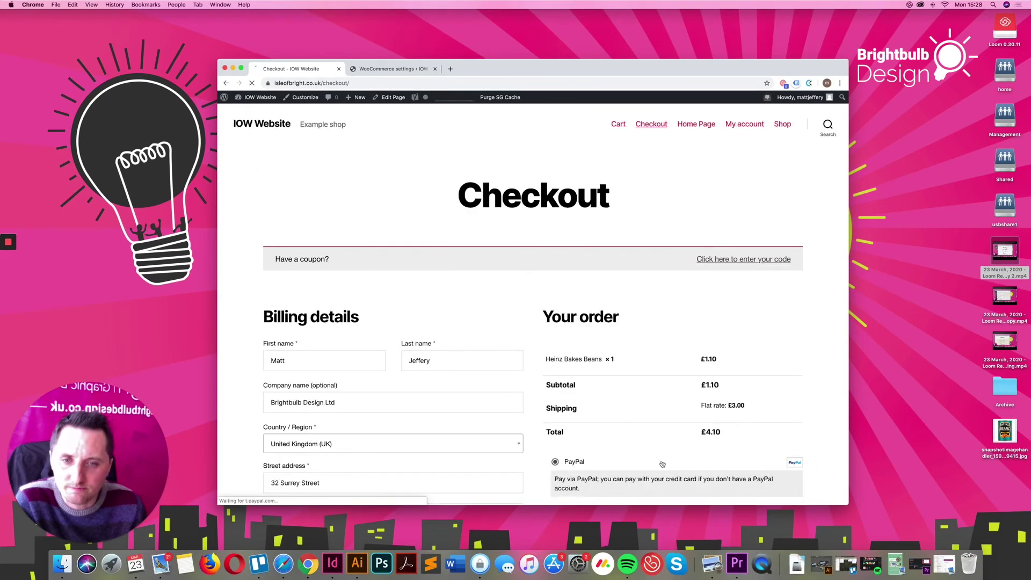
{"action": "scroll", "coordinate": [364, 366], "scroll_direction": "down", "scroll_amount": 1}
{"action": "scroll", "coordinate": [364, 366], "scroll_direction": "down", "scroll_amount": 10}
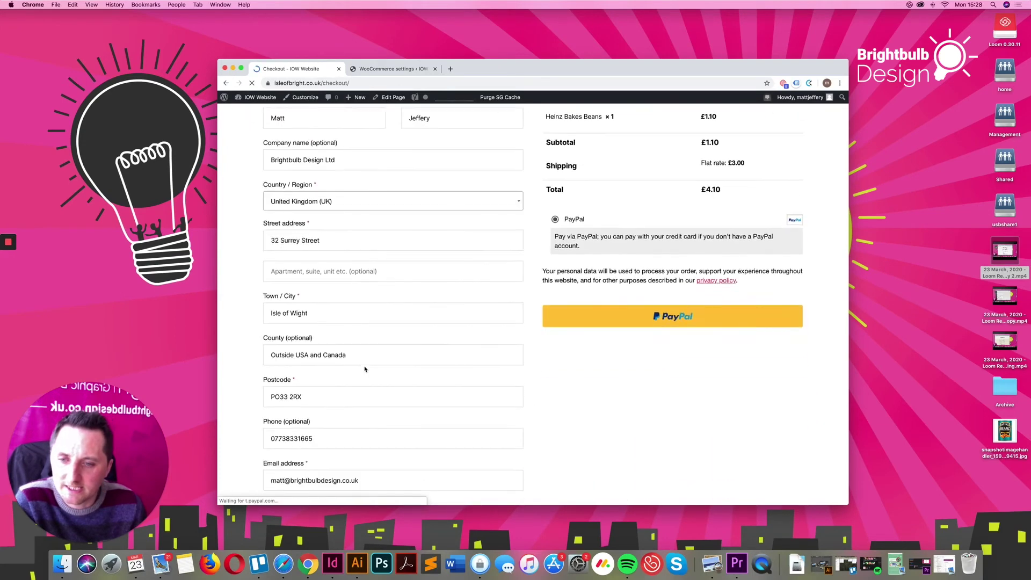
{"action": "scroll", "coordinate": [366, 368], "scroll_direction": "up", "scroll_amount": 3}
{"action": "scroll", "coordinate": [365, 368], "scroll_direction": "up", "scroll_amount": 10}
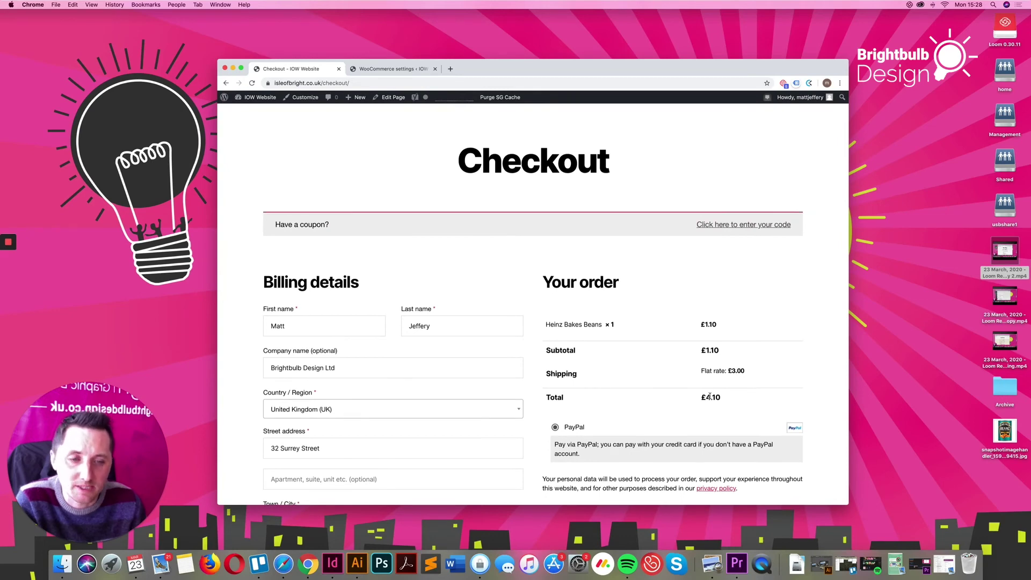
{"action": "scroll", "coordinate": [736, 378], "scroll_direction": "down", "scroll_amount": 1}
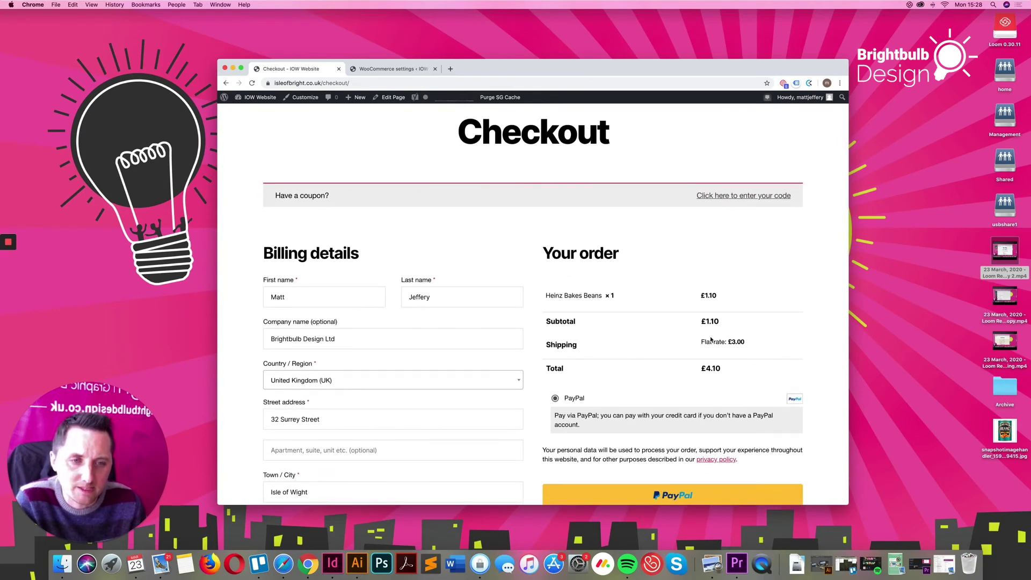
{"action": "scroll", "coordinate": [645, 380], "scroll_direction": "down", "scroll_amount": 1}
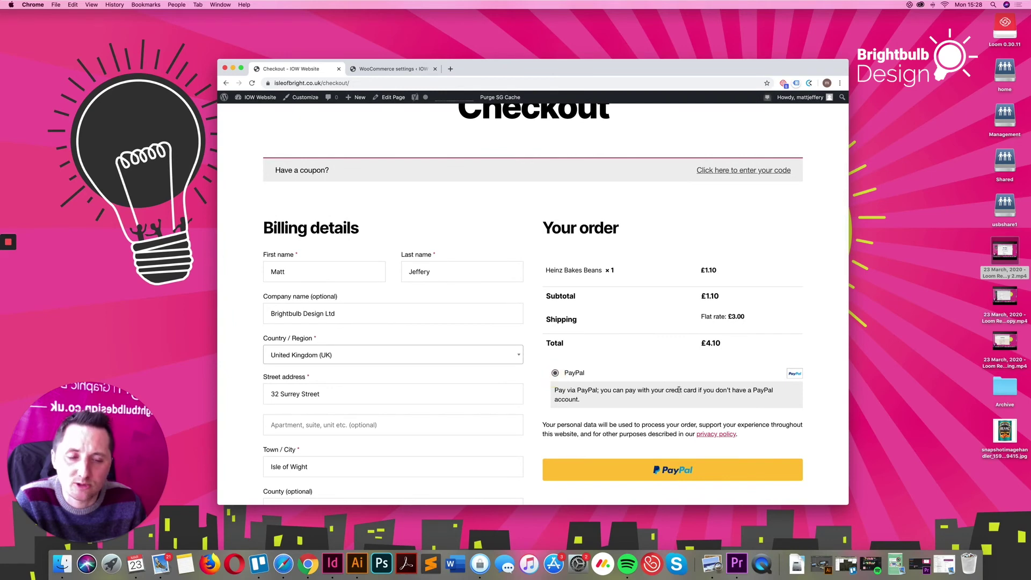
{"action": "scroll", "coordinate": [678, 390], "scroll_direction": "down", "scroll_amount": 1}
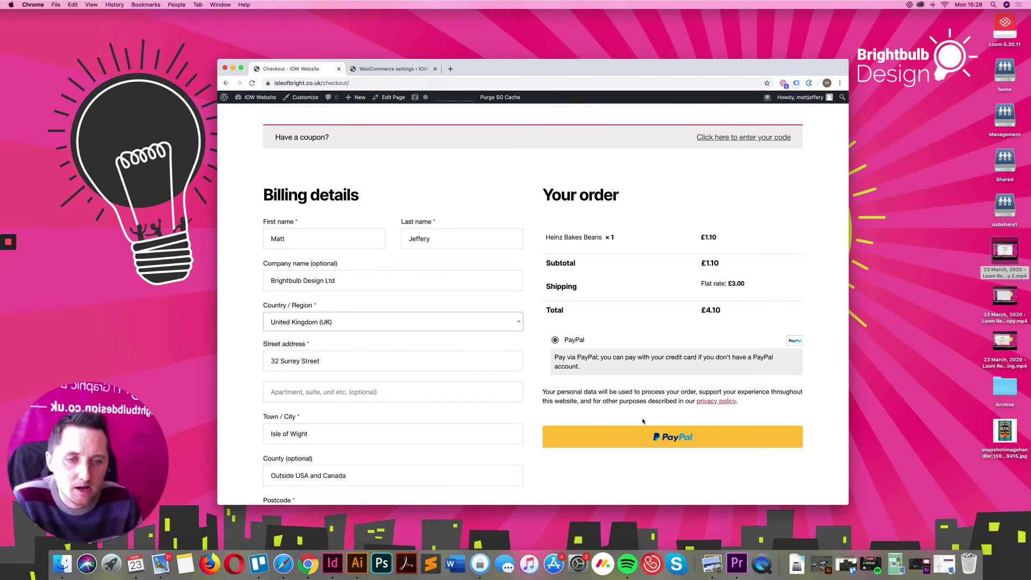
{"action": "left_click", "coordinate": [678, 438]}
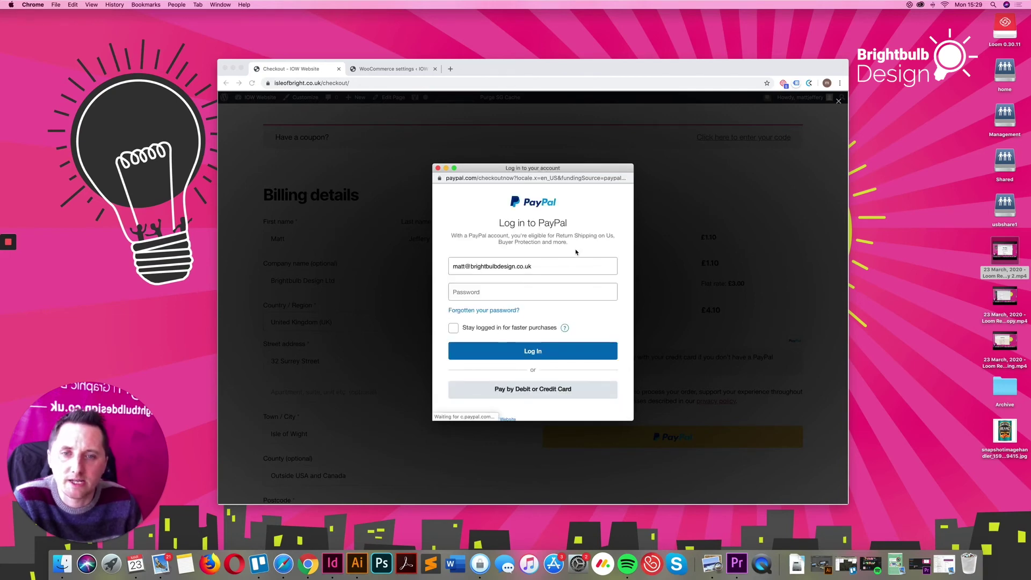
In the PayPal window, choose debit or credit card, paste in the card number and submit.
{"action": "scroll", "coordinate": [537, 226], "scroll_direction": "down", "scroll_amount": 2}
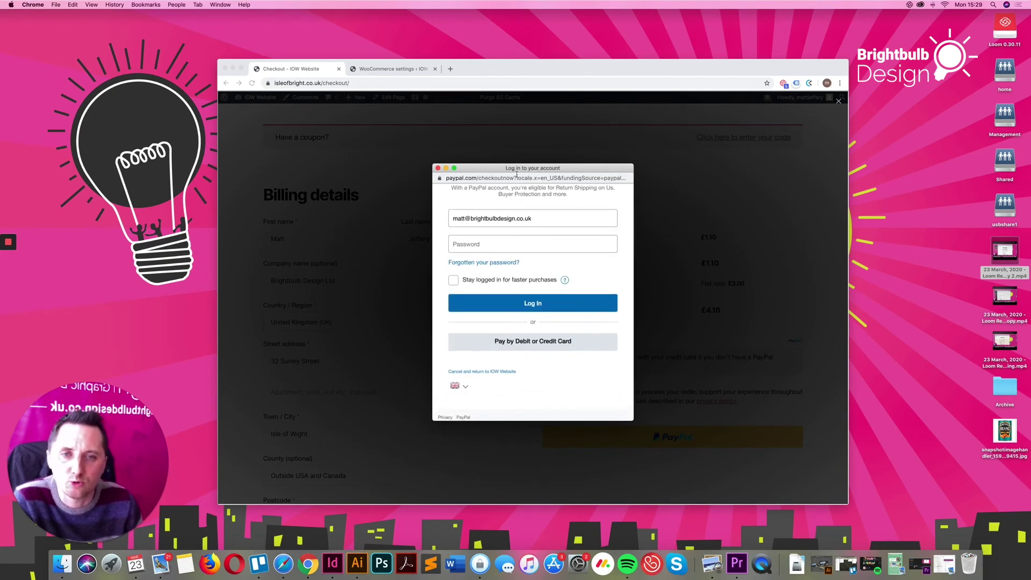
{"action": "left_click_drag", "start_coordinate": [528, 170], "coordinate": [538, 169]}
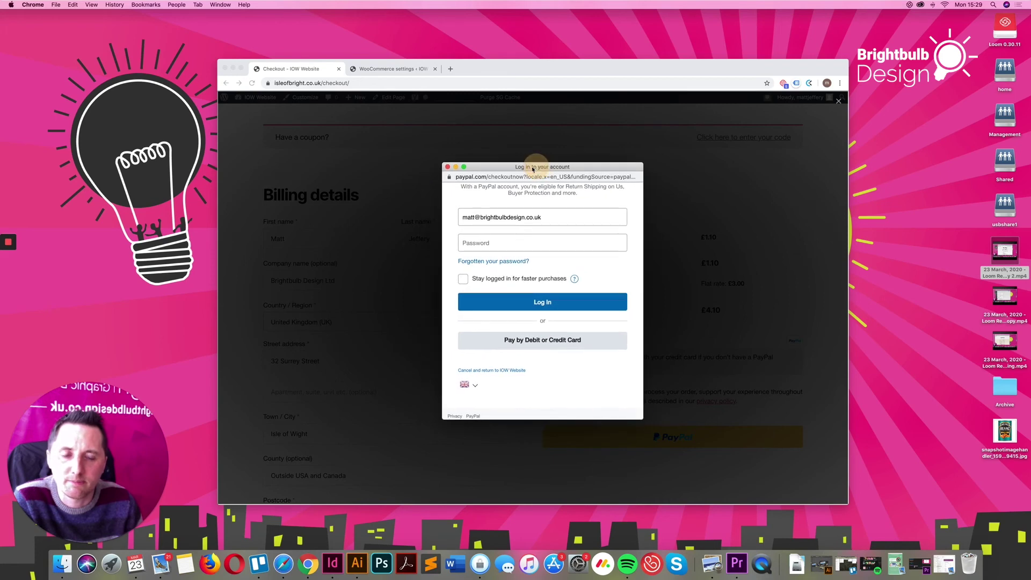
{"action": "left_click", "coordinate": [521, 245]}
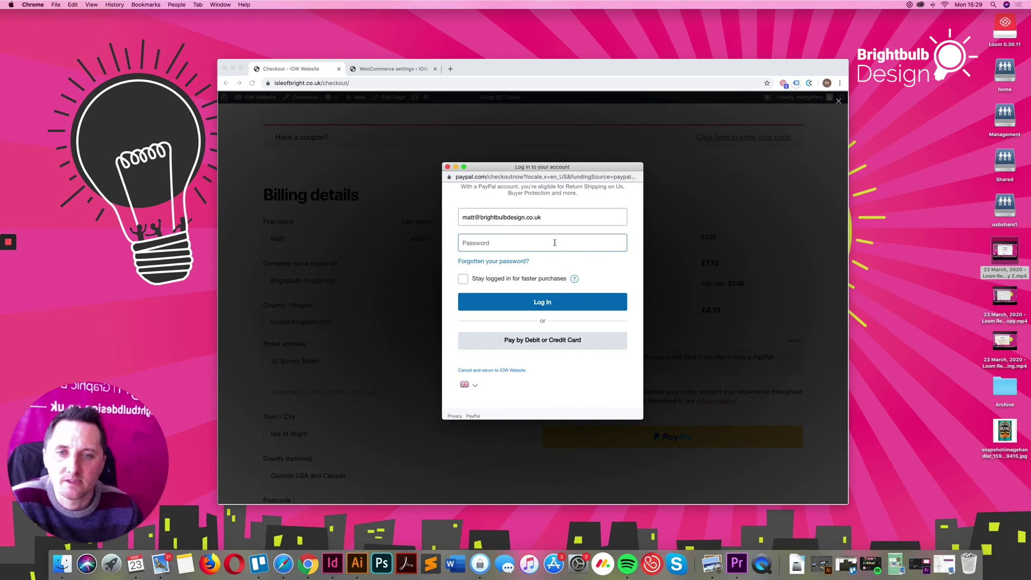
{"action": "left_click", "coordinate": [514, 342]}
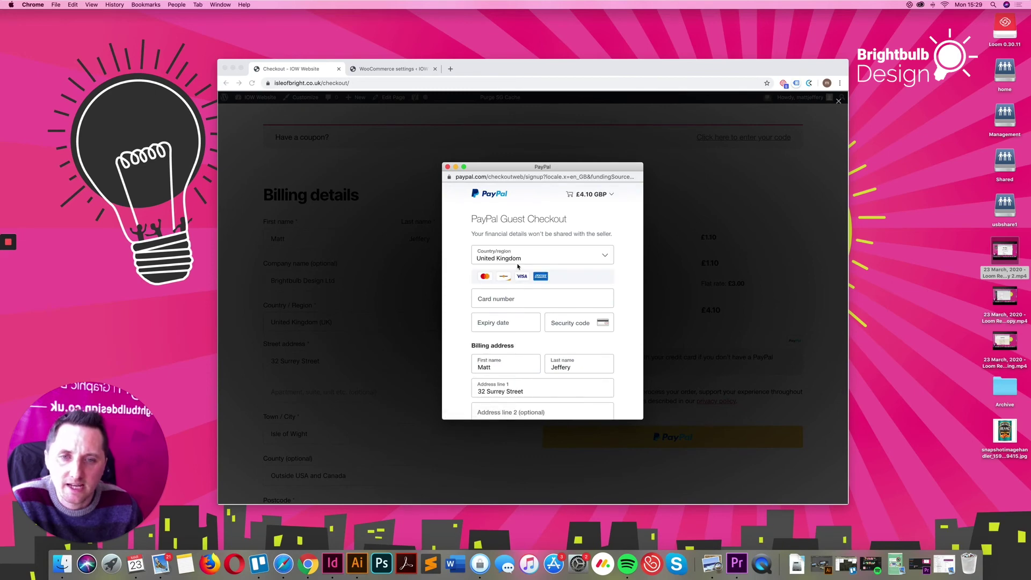
{"action": "left_click", "coordinate": [516, 299]}
{"action": "key", "text": "super+v"}
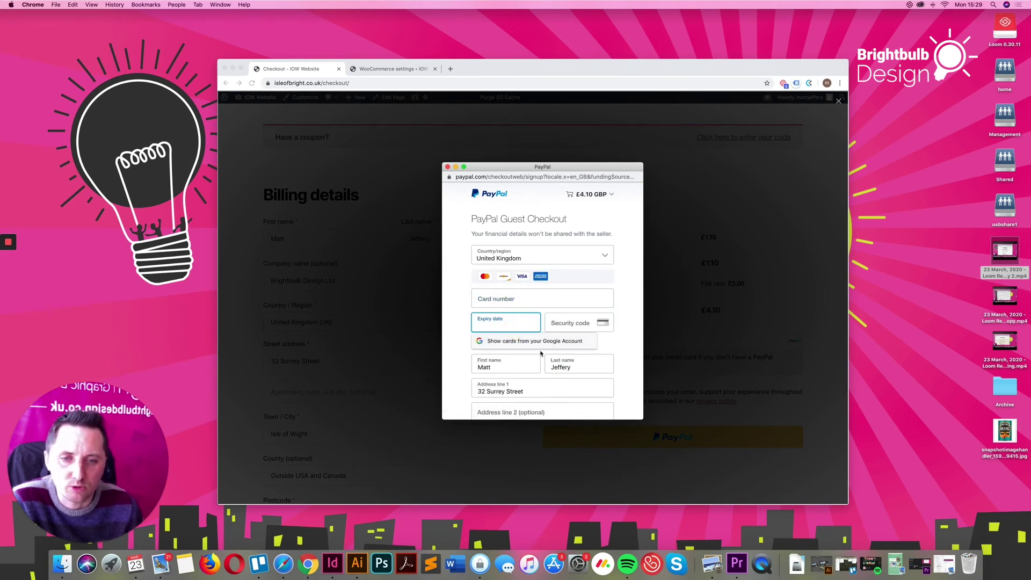
{"action": "scroll", "coordinate": [599, 370], "scroll_direction": "down", "scroll_amount": 3}
{"action": "scroll", "coordinate": [599, 370], "scroll_direction": "down", "scroll_amount": 10}
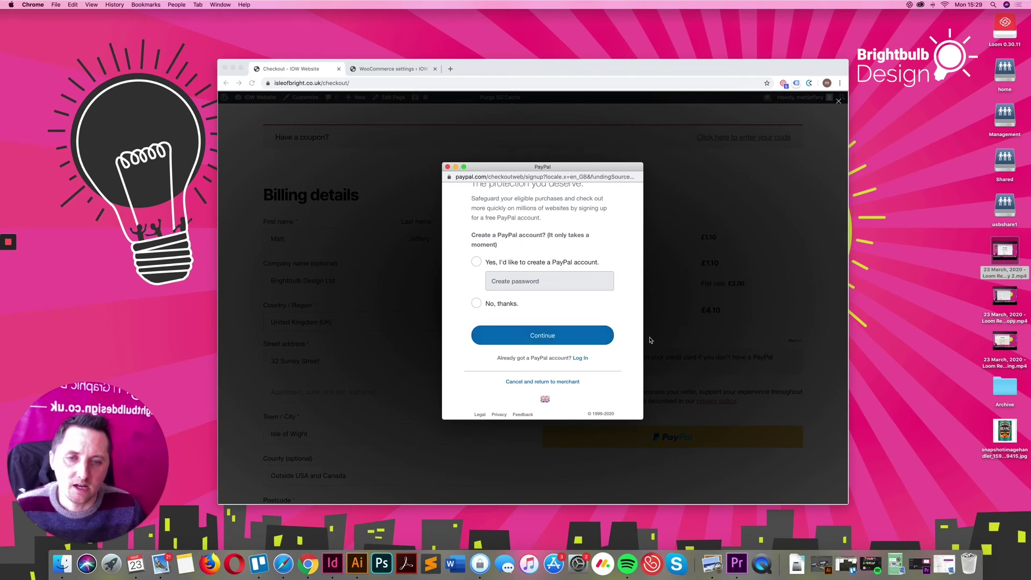
{"action": "left_click", "coordinate": [550, 335]}
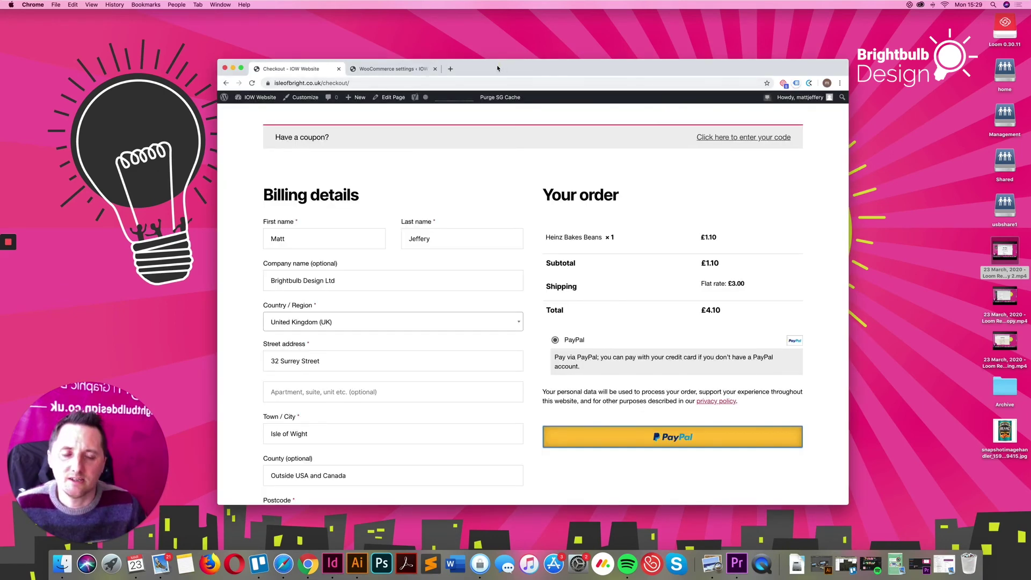
Bring forward and enlarge the New Order #12 email: one Heinz Bakes Beans at £0.01, paid via PayPal.
{"action": "left_click_drag", "start_coordinate": [497, 68], "coordinate": [516, 132]}
{"action": "left_click_drag", "start_coordinate": [388, 94], "coordinate": [496, 97]}
{"action": "left_click_drag", "start_coordinate": [628, 480], "coordinate": [677, 507]}
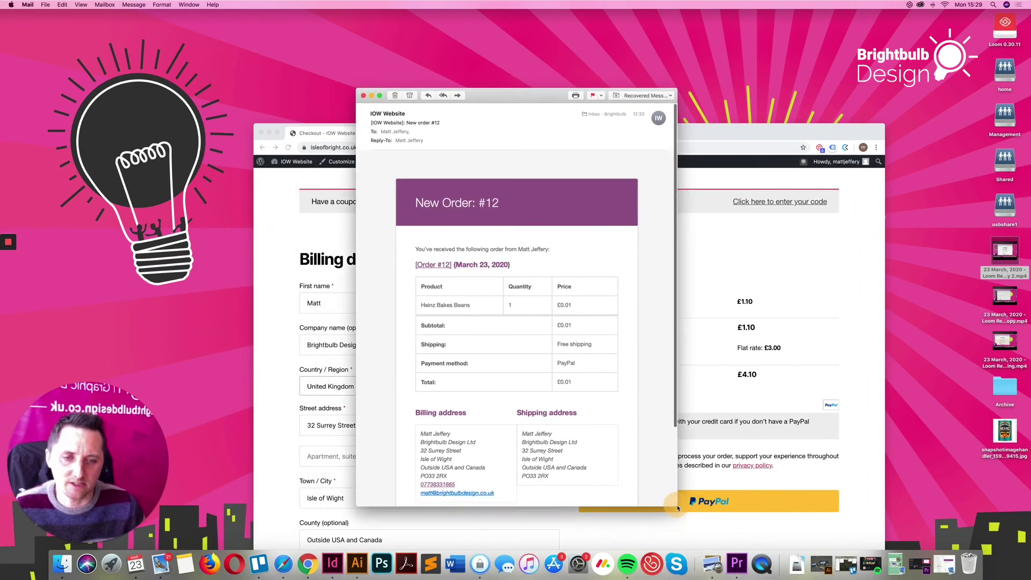
{"action": "left_click", "coordinate": [558, 343]}
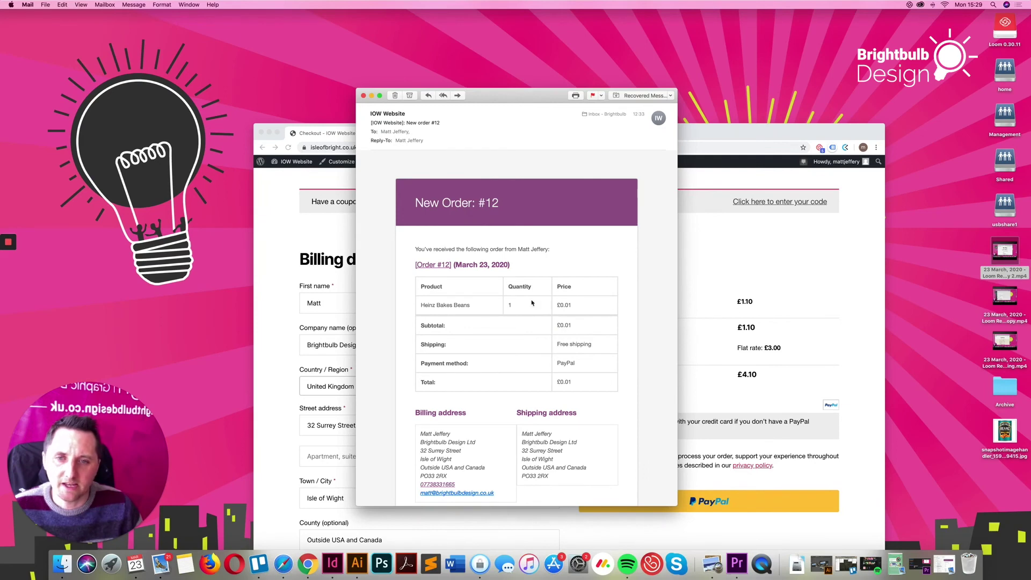
{"action": "scroll", "coordinate": [524, 283], "scroll_direction": "down", "scroll_amount": 5}
{"action": "scroll", "coordinate": [529, 292], "scroll_direction": "up", "scroll_amount": 5}
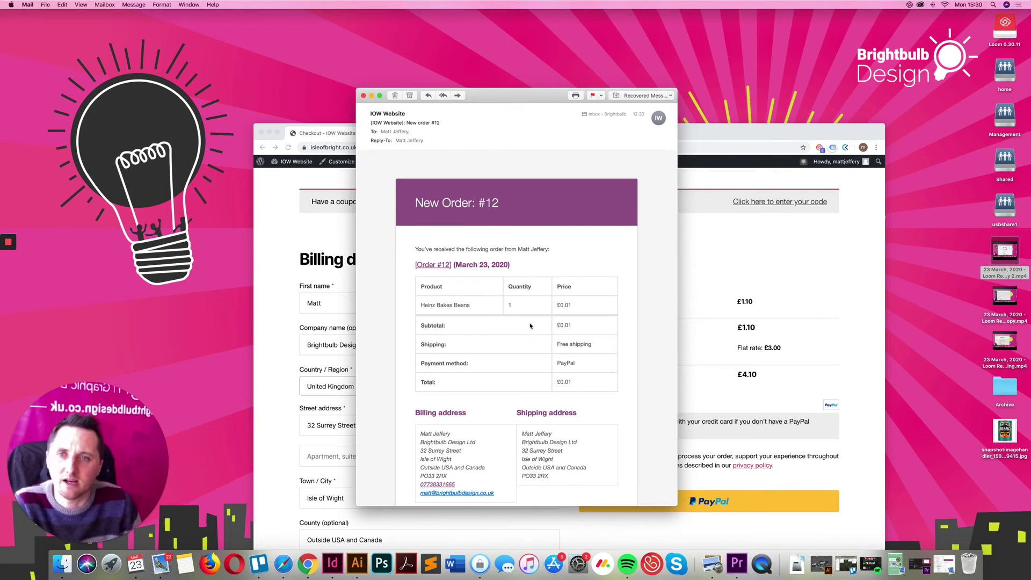
{"action": "left_click_drag", "start_coordinate": [493, 97], "coordinate": [540, 102]}
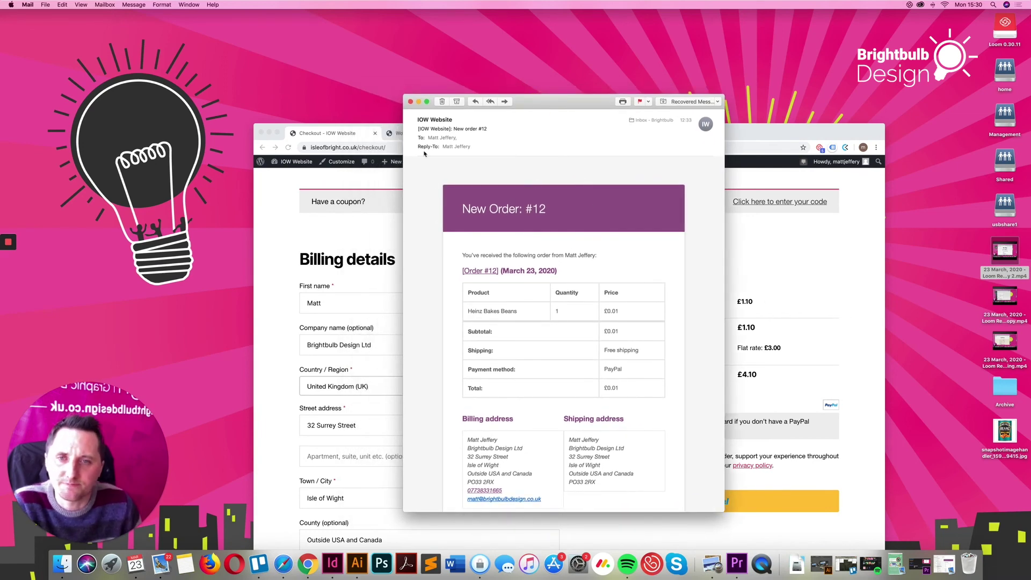
Close the order email and open order #12 from the WooCommerce Orders list.
{"action": "left_click", "coordinate": [410, 102]}
{"action": "left_click", "coordinate": [421, 135]}
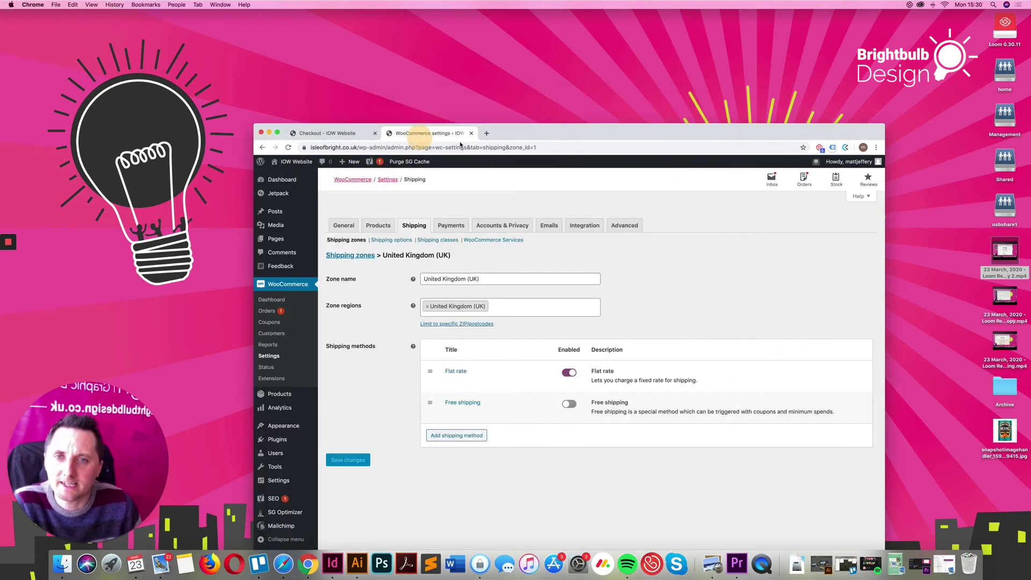
{"action": "left_click_drag", "start_coordinate": [460, 144], "coordinate": [412, 74]}
{"action": "left_click", "coordinate": [218, 244]}
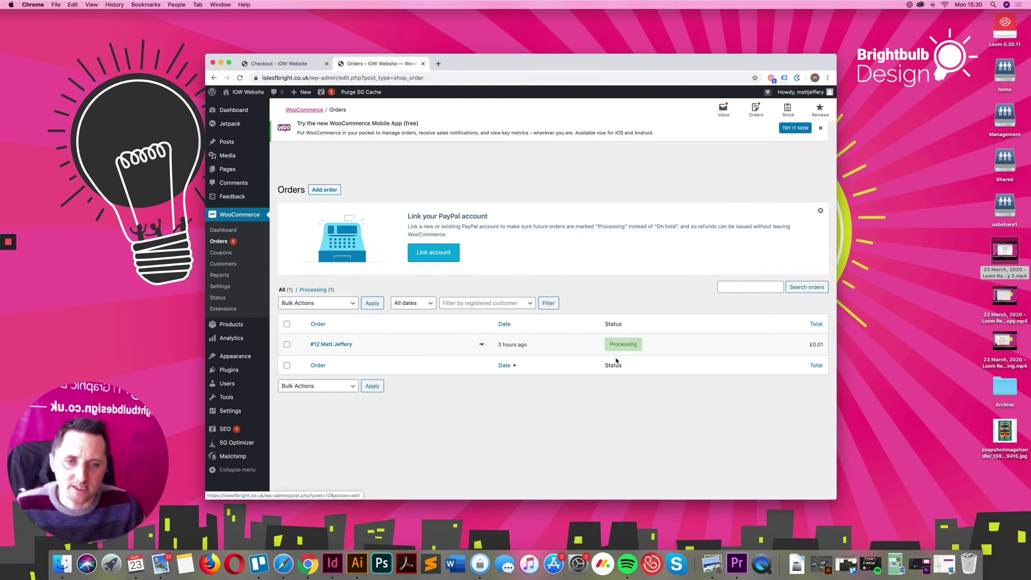
{"action": "left_click", "coordinate": [337, 346]}
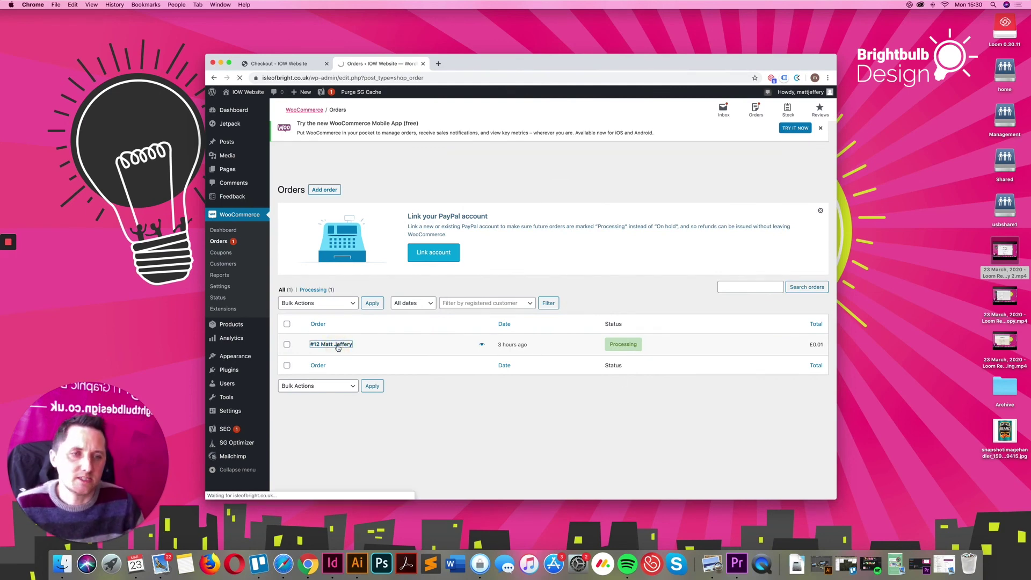
Review order #12's details and leave its status unchanged as Processing.
{"action": "scroll", "coordinate": [707, 378], "scroll_direction": "down", "scroll_amount": 3}
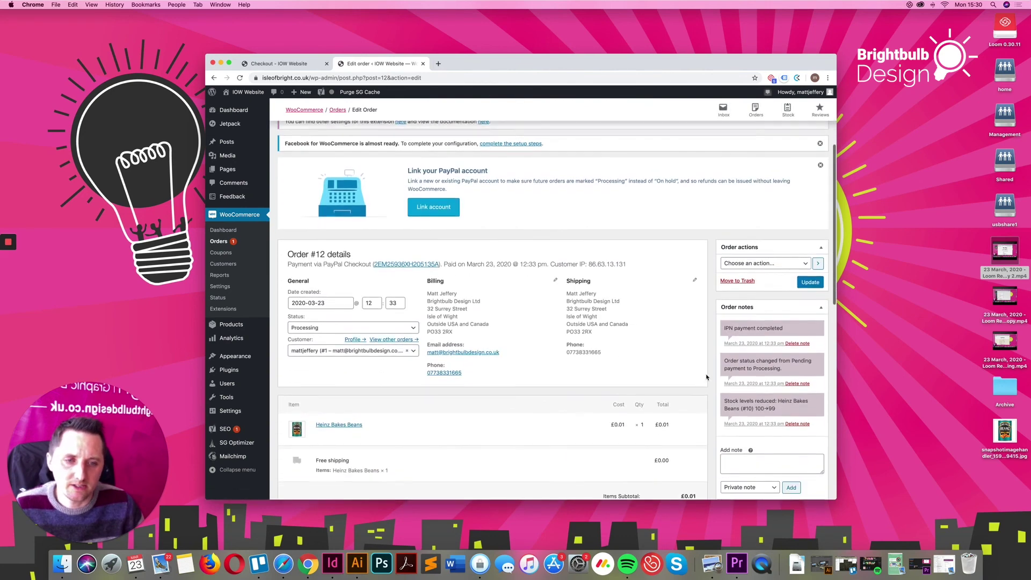
{"action": "scroll", "coordinate": [706, 377], "scroll_direction": "down", "scroll_amount": 1}
{"action": "scroll", "coordinate": [552, 368], "scroll_direction": "down", "scroll_amount": 5}
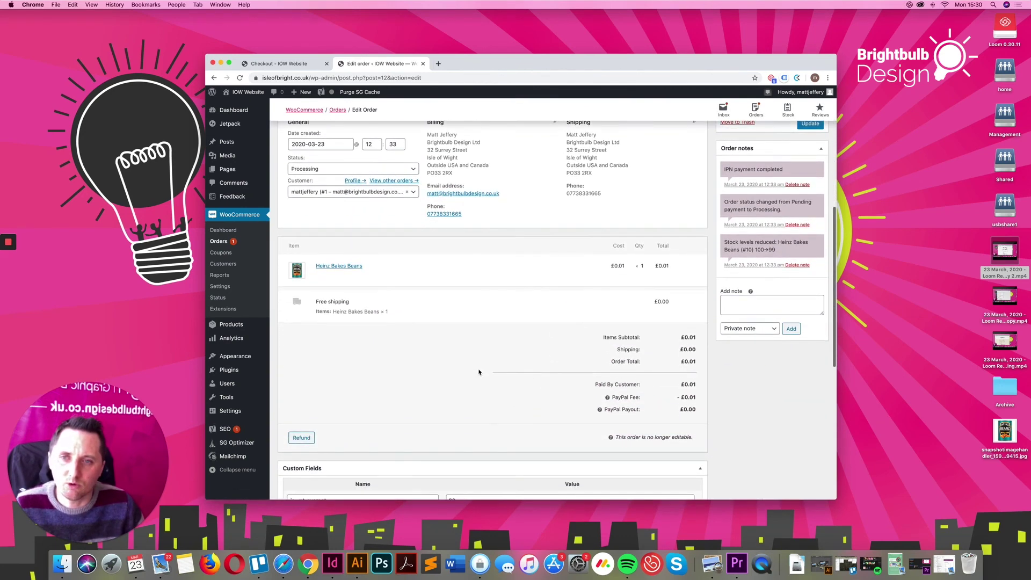
{"action": "left_click", "coordinate": [365, 168]}
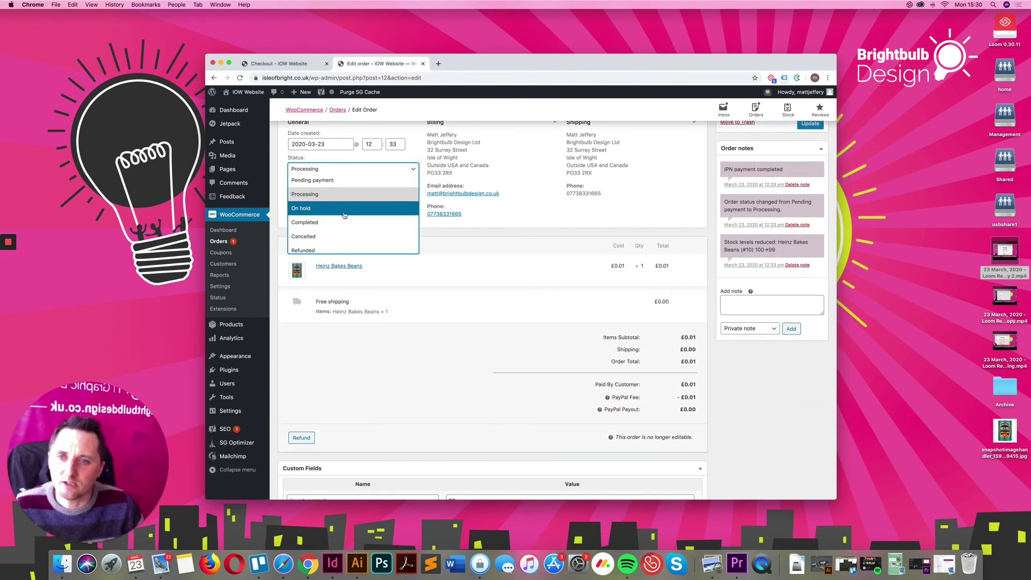
{"action": "left_click", "coordinate": [419, 156]}
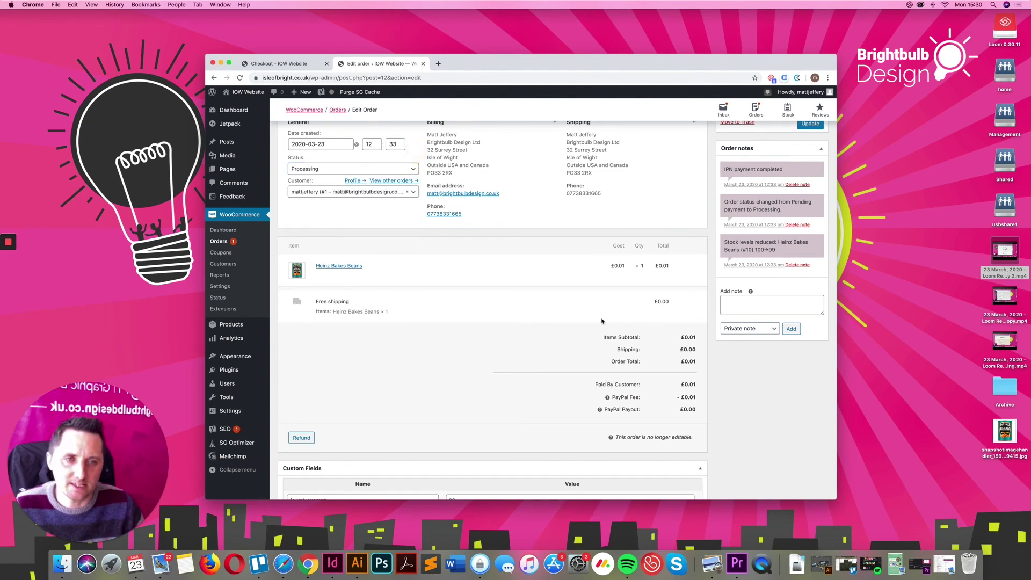
{"action": "scroll", "coordinate": [601, 321], "scroll_direction": "down", "scroll_amount": 2}
{"action": "scroll", "coordinate": [601, 322], "scroll_direction": "up", "scroll_amount": 10}
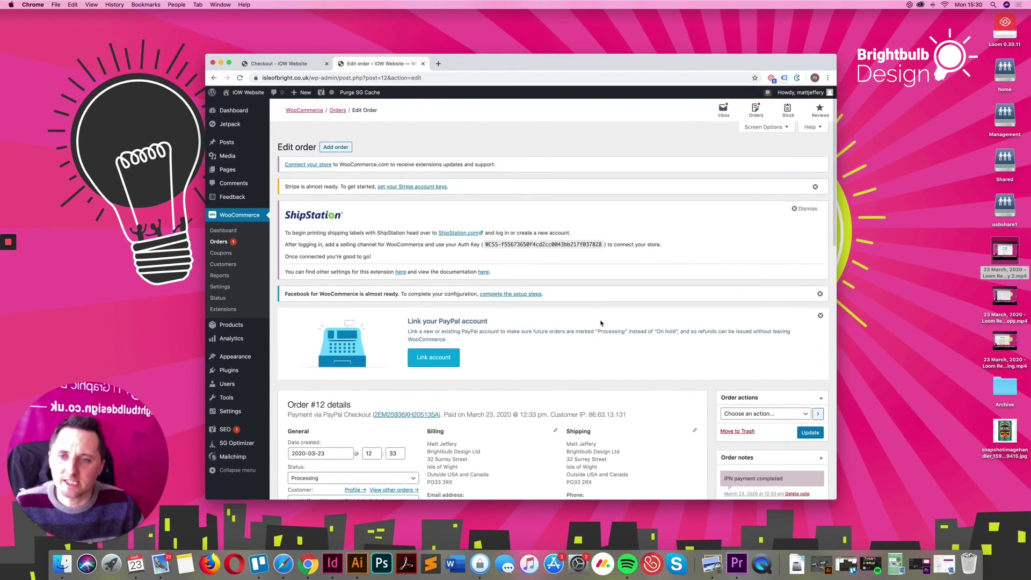
Switch to the Checkout – IOW Website tab showing billing details and the £4.10 Heinz Bakes Beans order.
{"action": "left_click", "coordinate": [301, 66]}
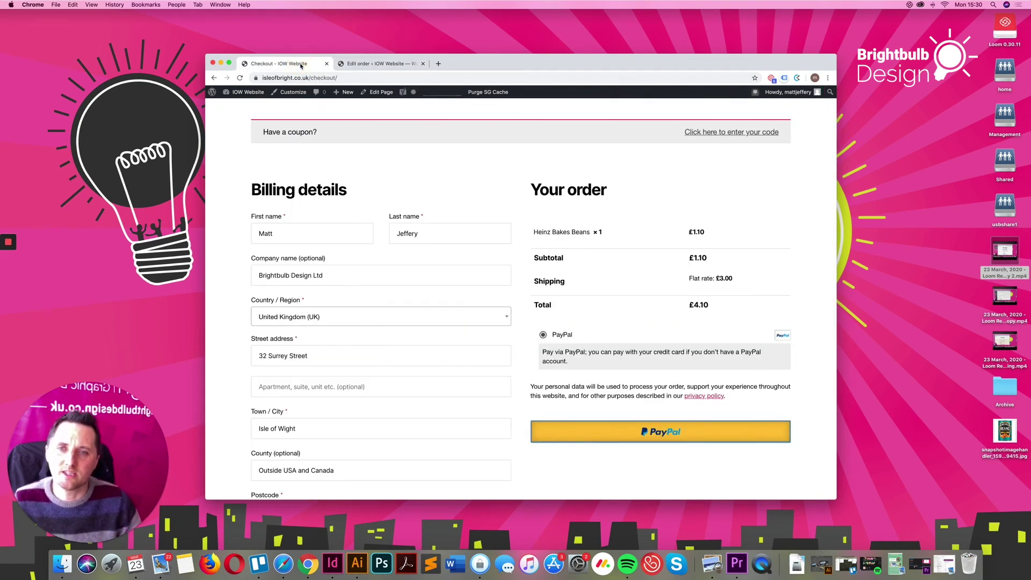